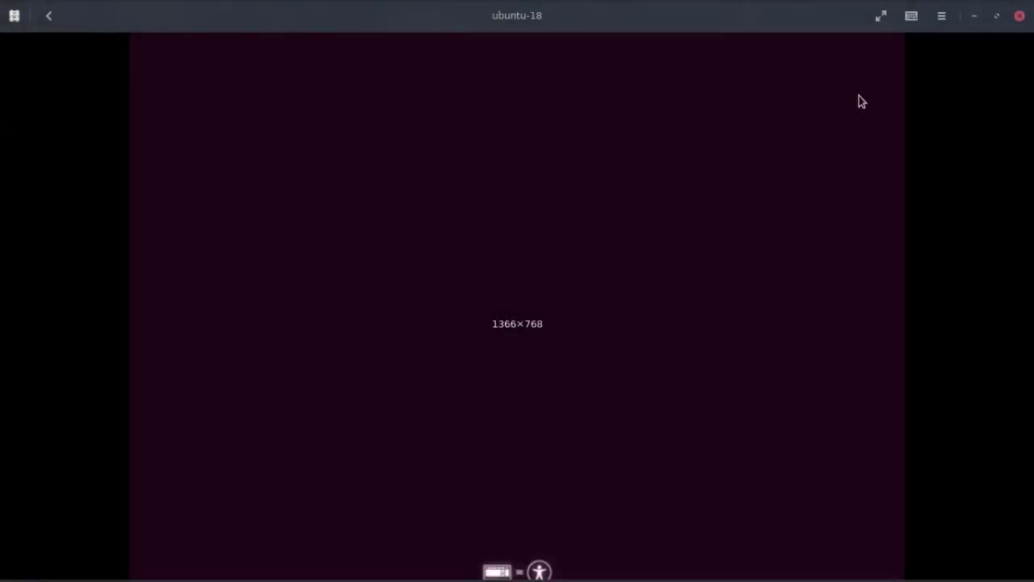
- Select English as the boot language and start the Install Ubuntu option
{"action": "key", "text": "Return"}
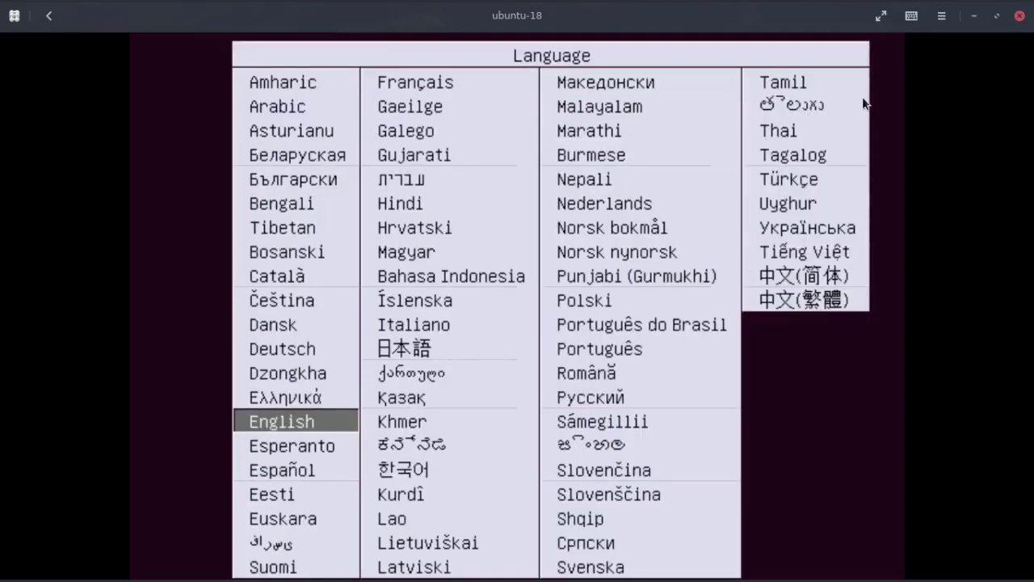
{"action": "key", "text": "Return"}
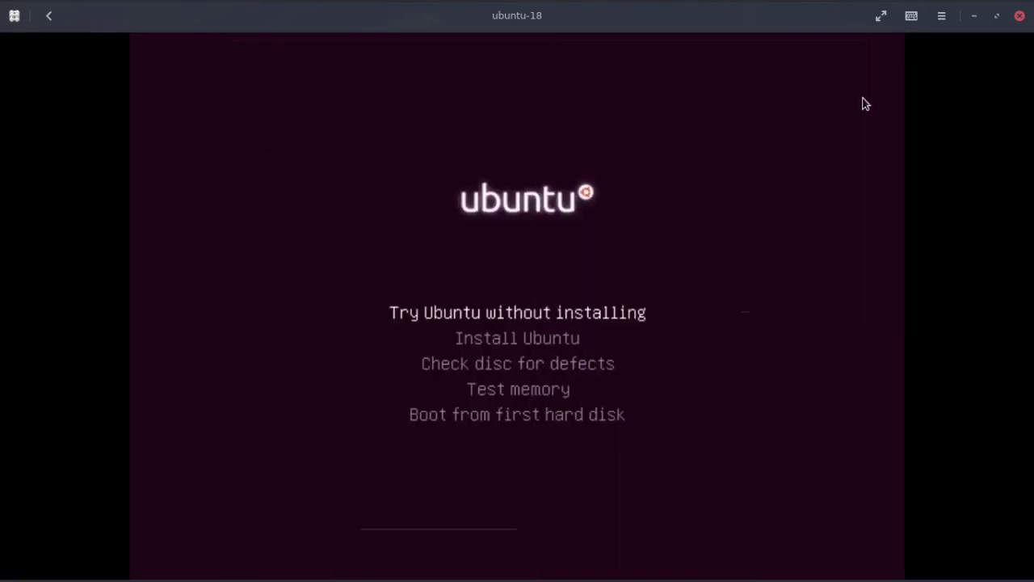
{"action": "left_click", "coordinate": [865, 103]}
{"action": "key", "text": "Down"}
{"action": "key", "text": "Return"}
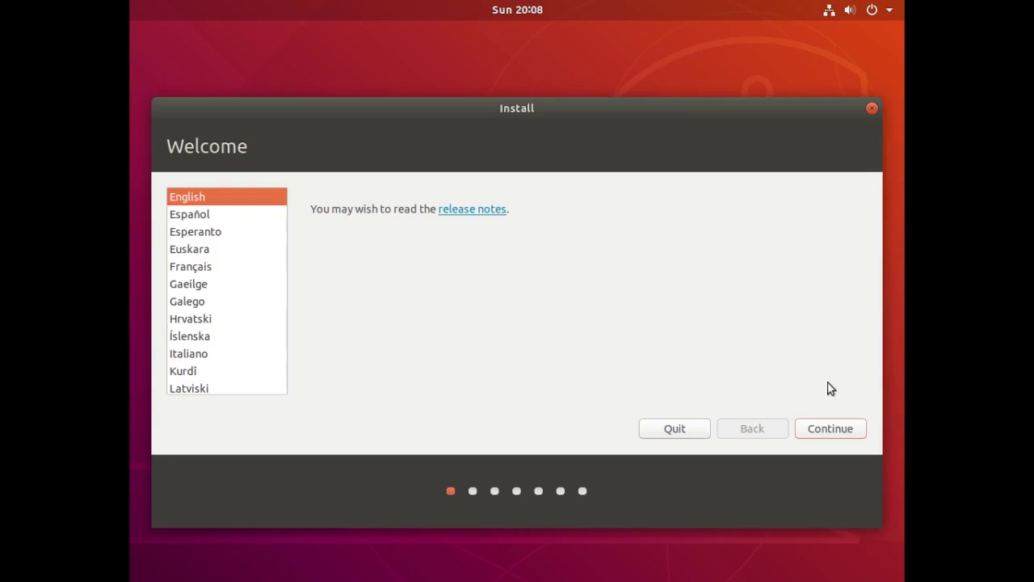
- Accept English with the English (US) keyboard layout, and choose a normal installation without downloading updates during installation
{"action": "left_click", "coordinate": [824, 426]}
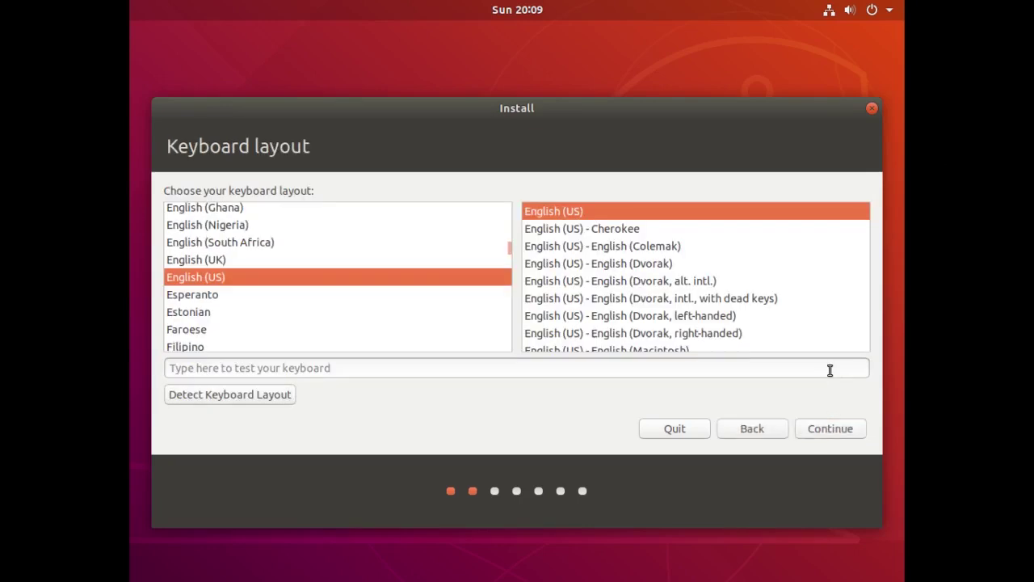
{"action": "left_click", "coordinate": [832, 430]}
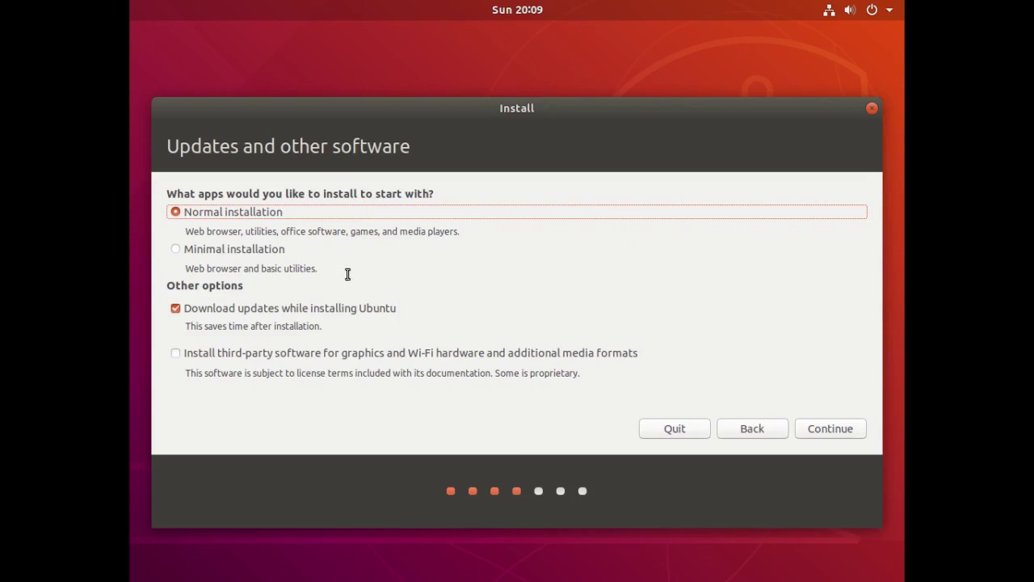
{"action": "left_click", "coordinate": [174, 311]}
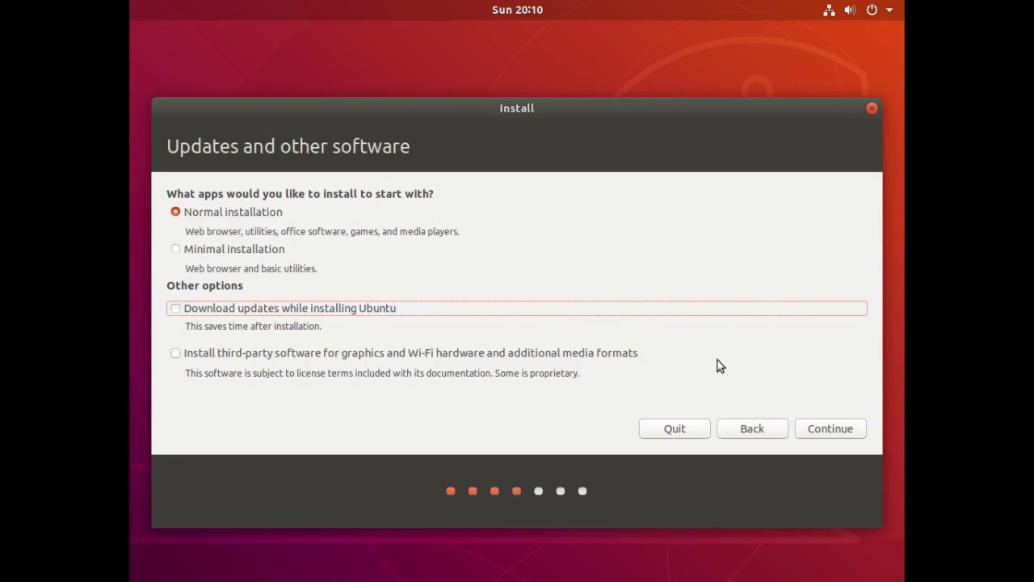
{"action": "left_click", "coordinate": [828, 435]}
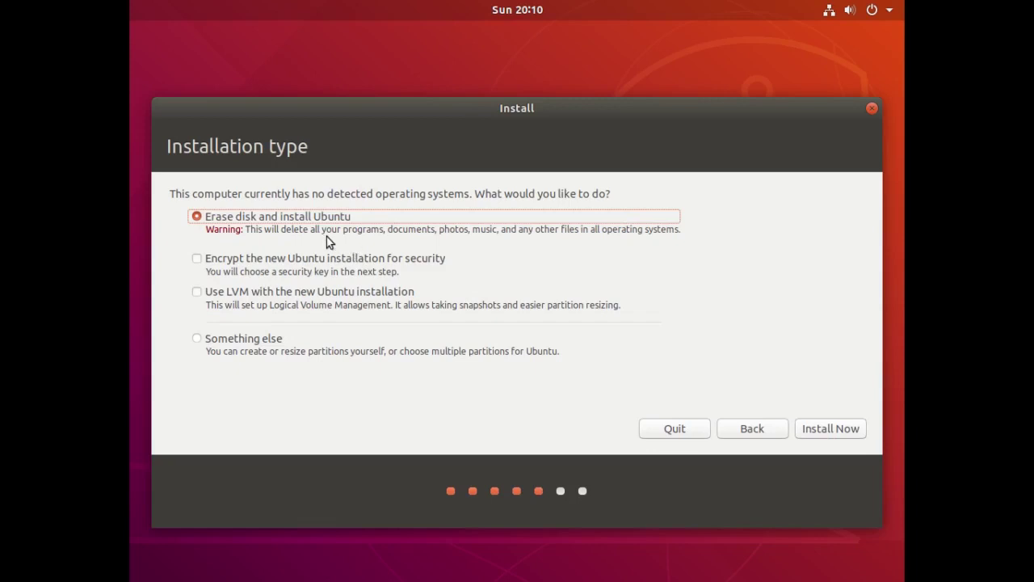
- Choose the "Something else" installation type and create a new empty partition table on /dev/sda
{"action": "left_click", "coordinate": [196, 339]}
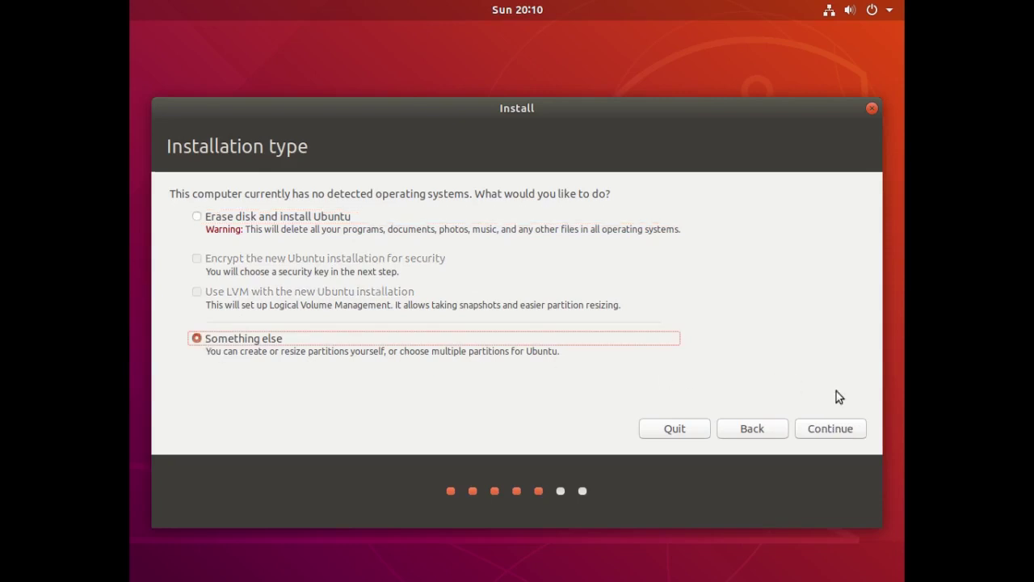
{"action": "left_click", "coordinate": [831, 429]}
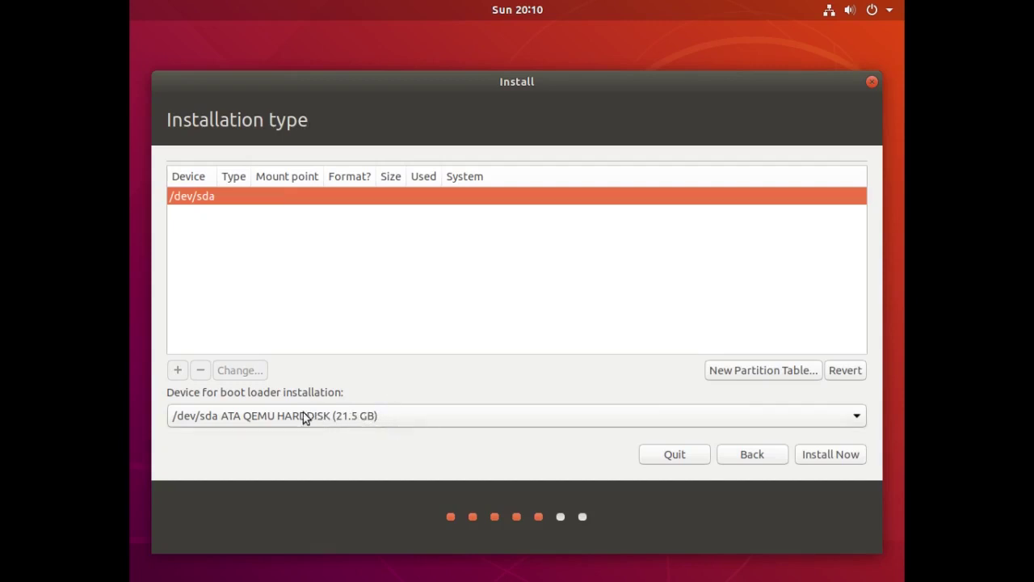
{"action": "left_click", "coordinate": [734, 377]}
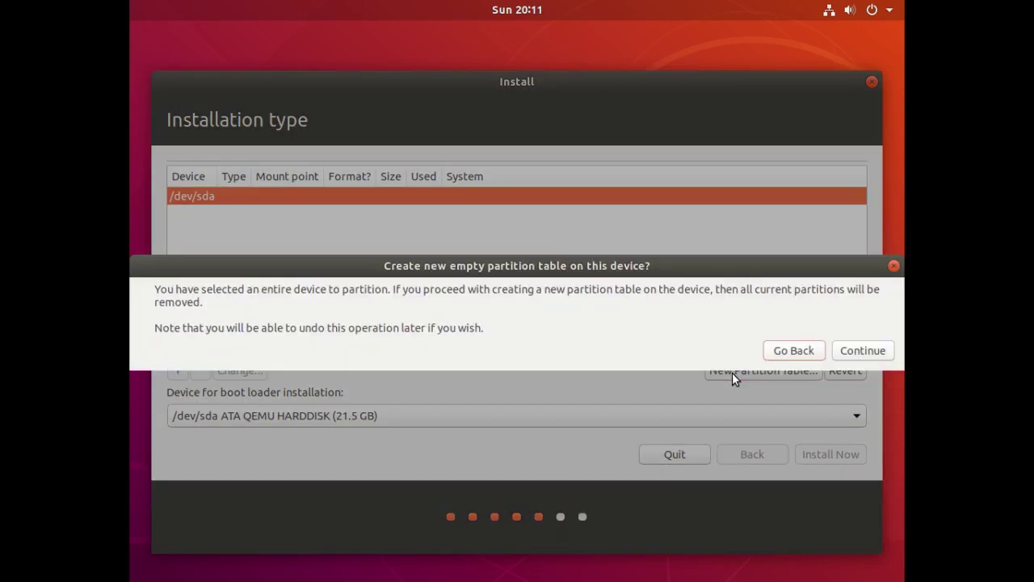
{"action": "left_click", "coordinate": [850, 353]}
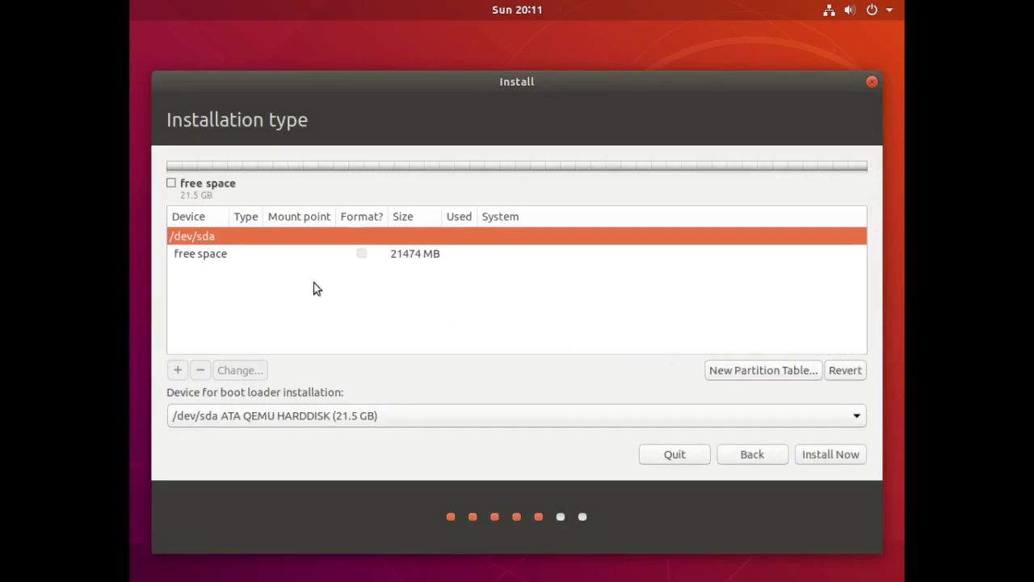
- Create a primary Ext4 partition of 21475 MB in the free space, at its beginning, with mount point /
{"action": "left_click", "coordinate": [212, 255]}
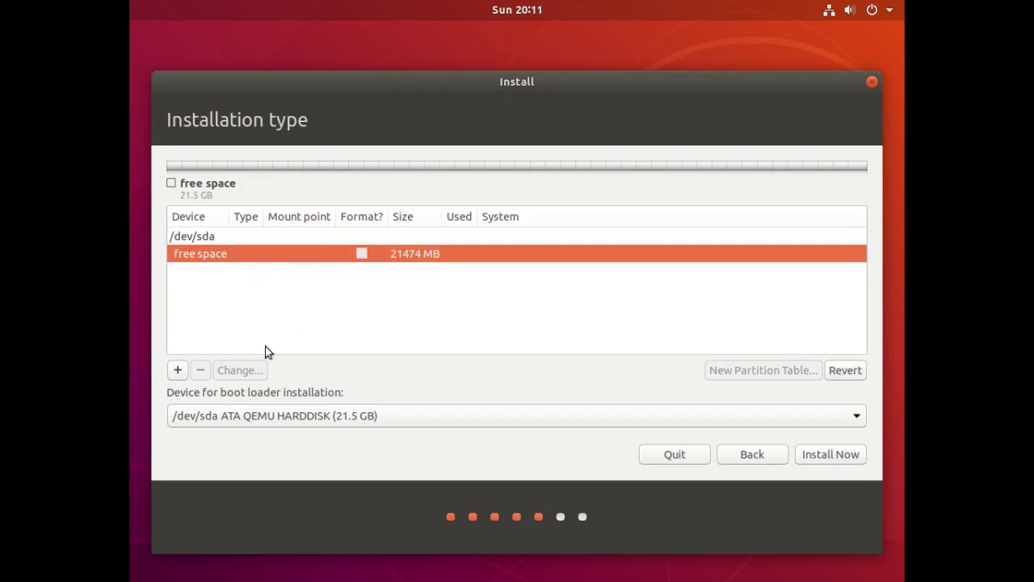
{"action": "left_click", "coordinate": [176, 371]}
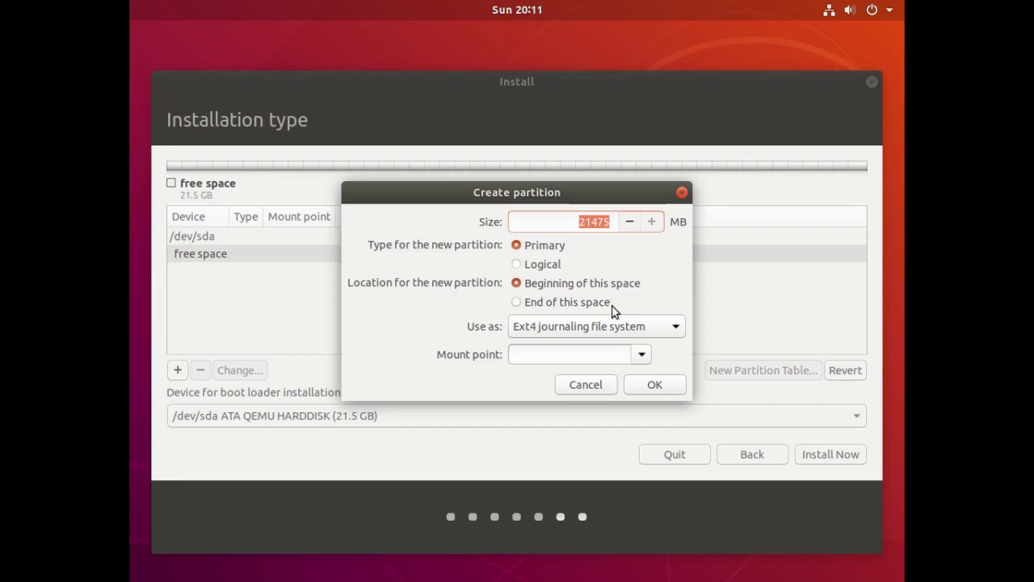
{"action": "left_click", "coordinate": [640, 357]}
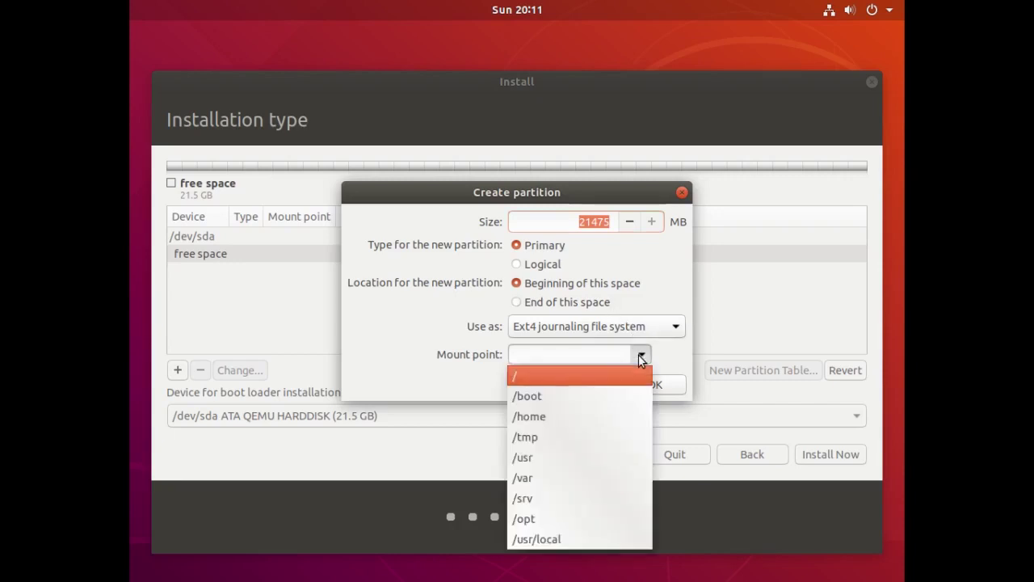
{"action": "left_click", "coordinate": [558, 376]}
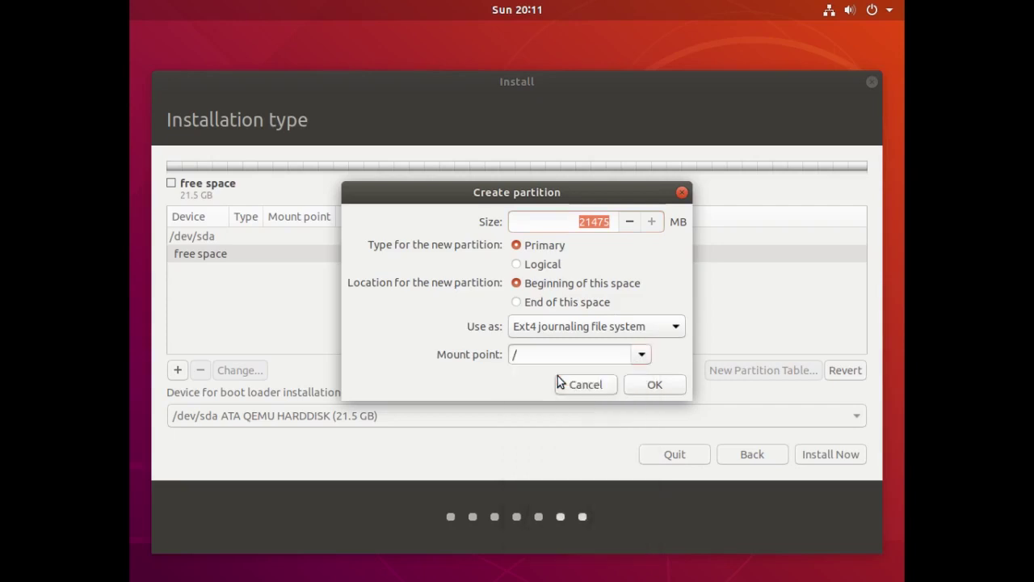
{"action": "left_click", "coordinate": [657, 386]}
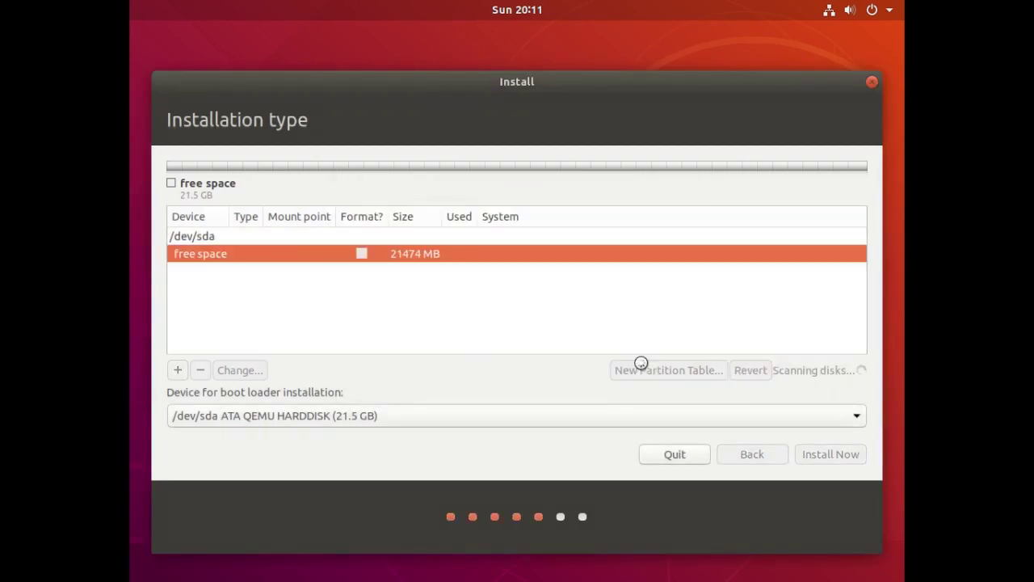
- Start the installation by writing the partition changes to disk, and accept Chicago as the time zone location
{"action": "left_click", "coordinate": [811, 454]}
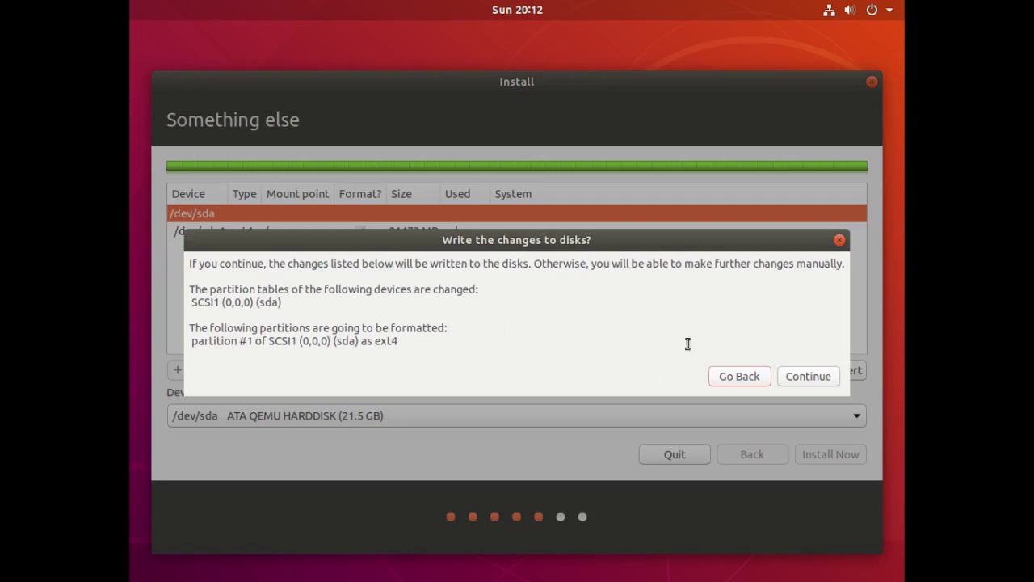
{"action": "left_click", "coordinate": [808, 377]}
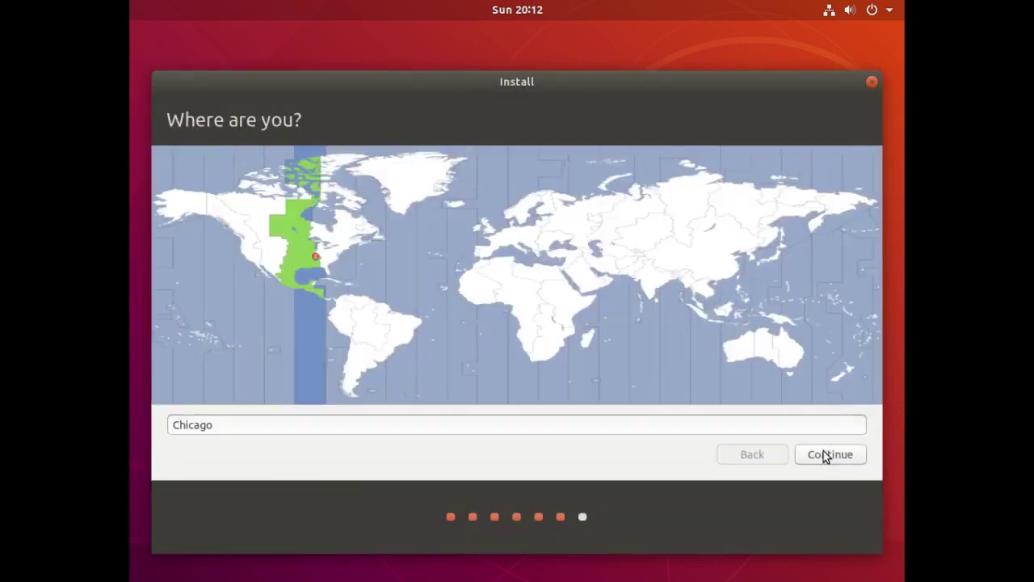
{"action": "left_click", "coordinate": [826, 455]}
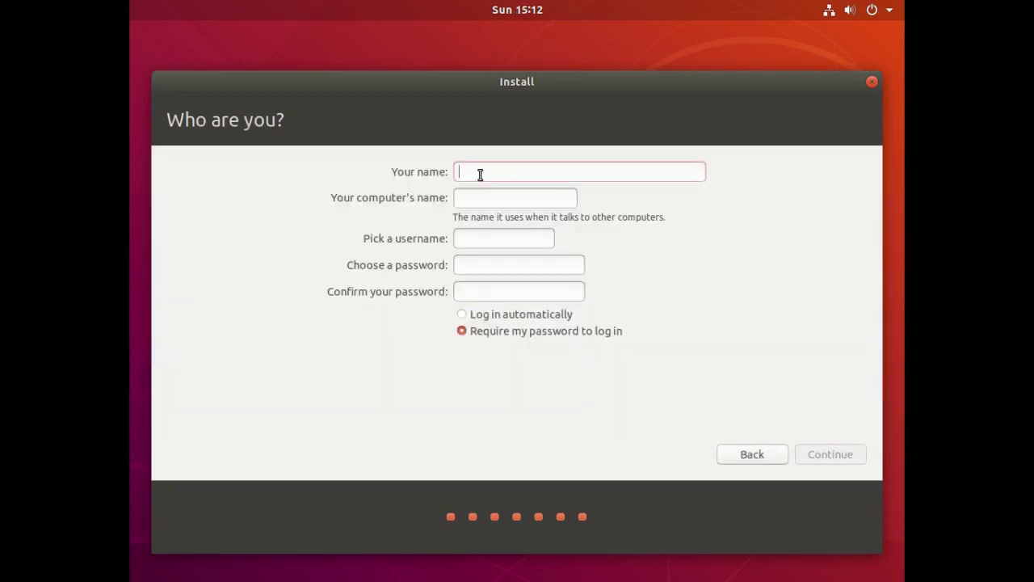
- Enter XramTech as the name for the new user account
{"action": "type", "text": "x"}
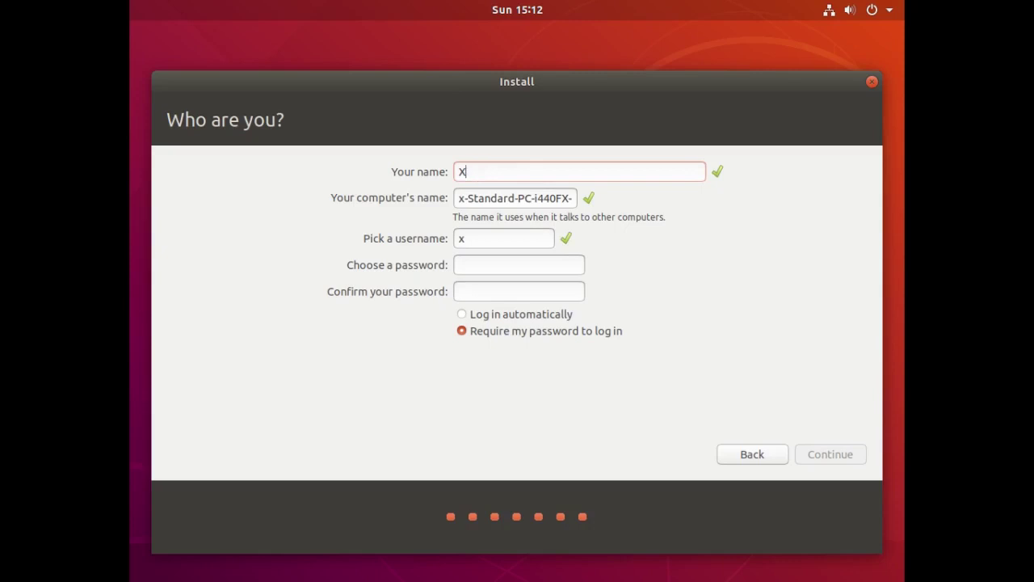
{"action": "type", "text": "ram"}
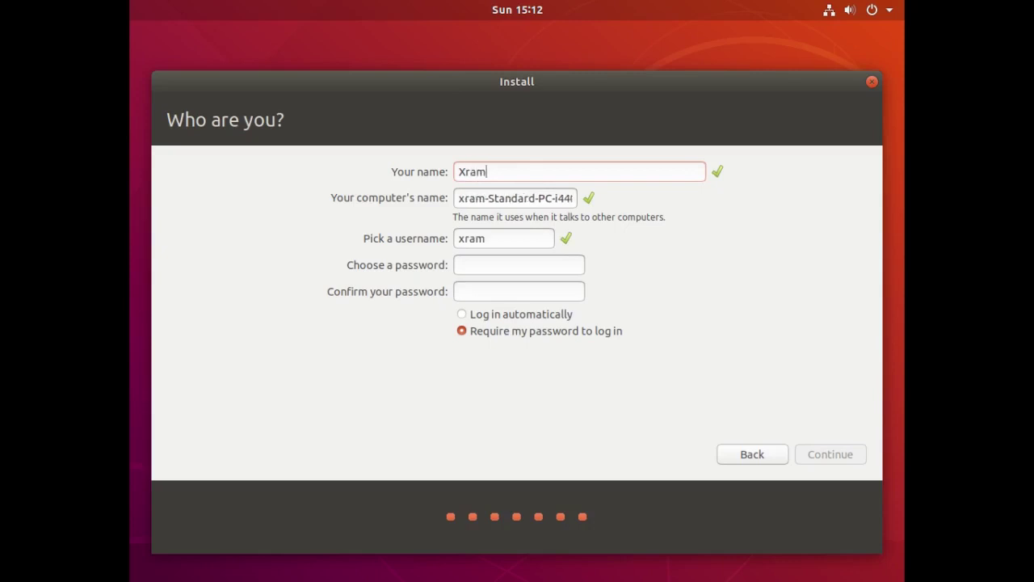
{"action": "type", "text": "T"}
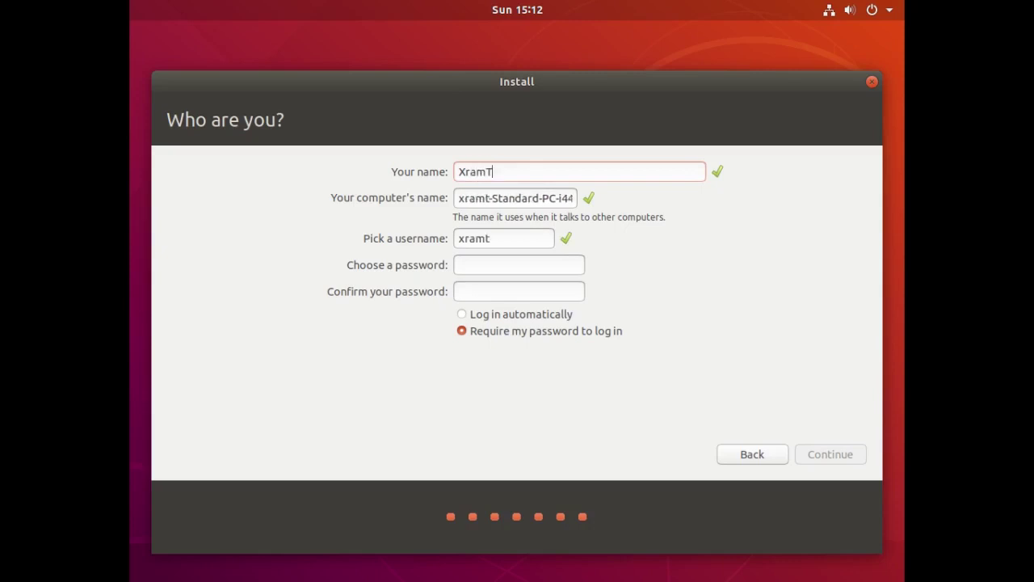
{"action": "type", "text": "ech"}
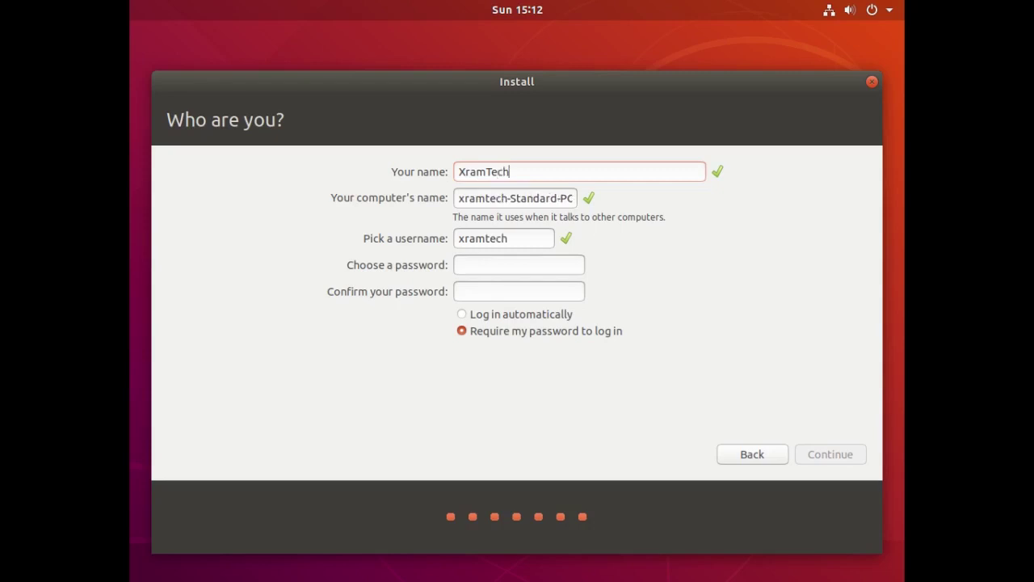
- Enter and confirm the account password, keep the password required at login, and submit the user details
{"action": "left_click", "coordinate": [477, 268]}
{"action": "type", "text": "•••••••"}
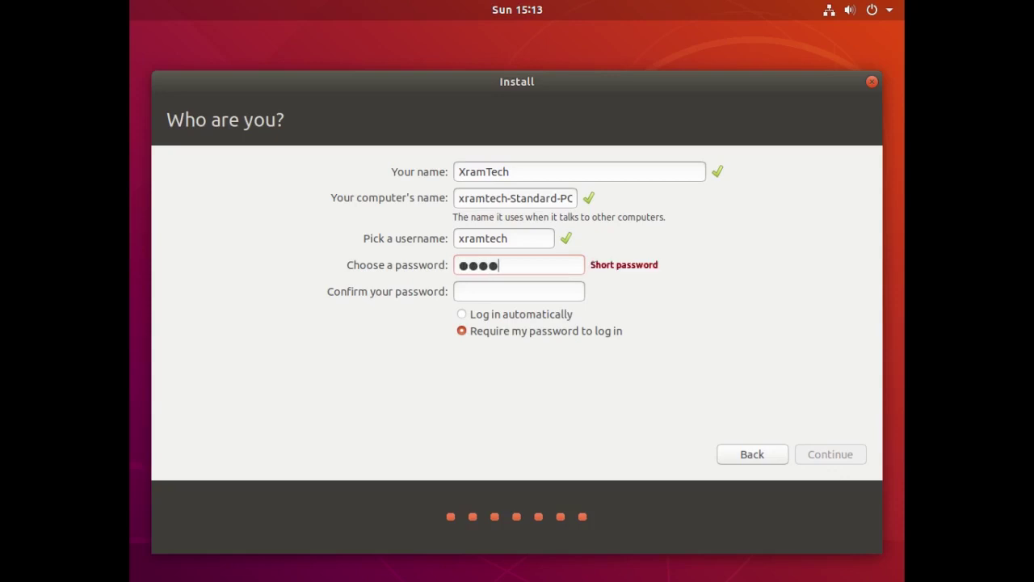
{"action": "type", "text": "•"}
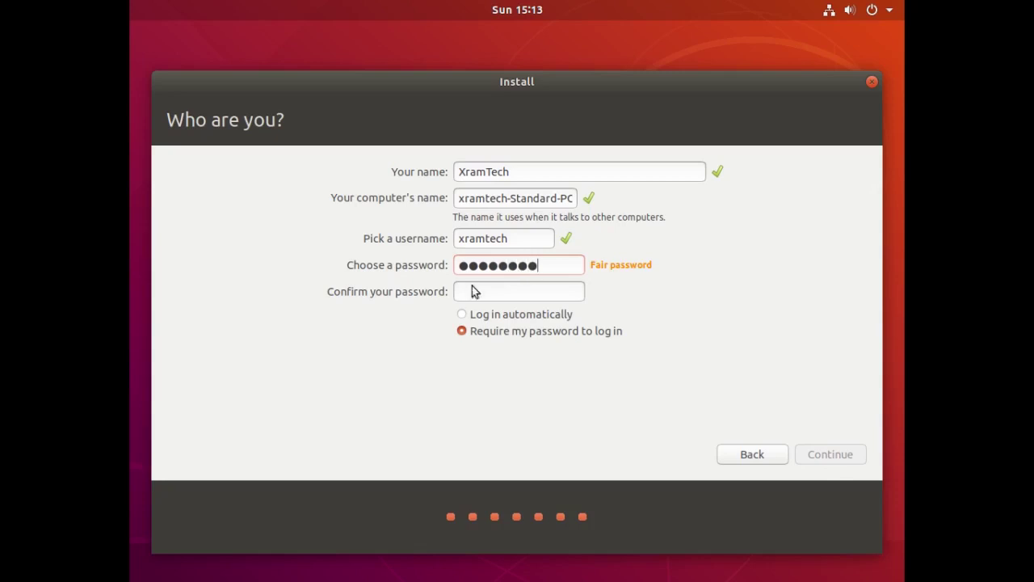
{"action": "left_click", "coordinate": [471, 292]}
{"action": "type", "text": "••••••••"}
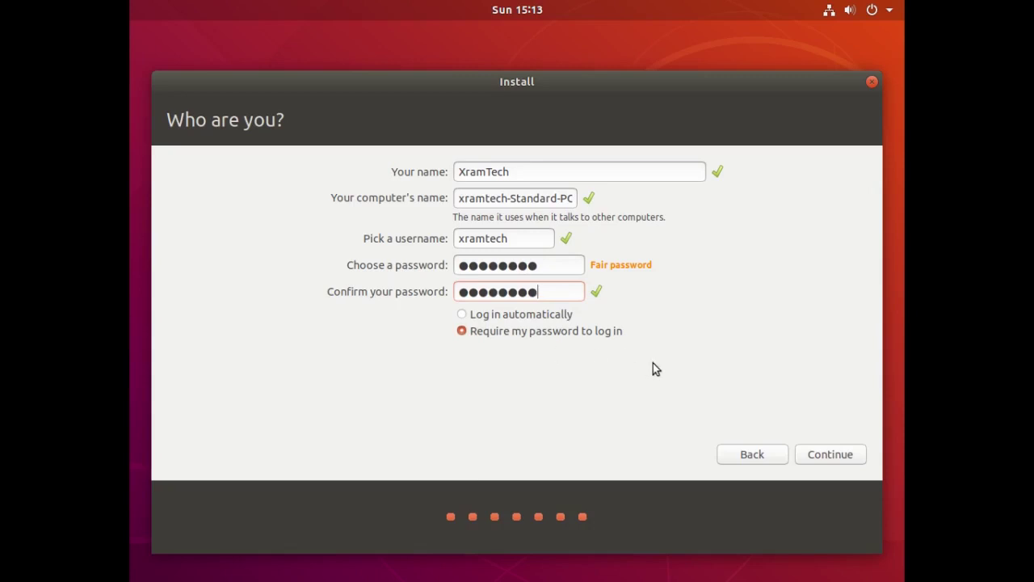
{"action": "left_click", "coordinate": [812, 454]}
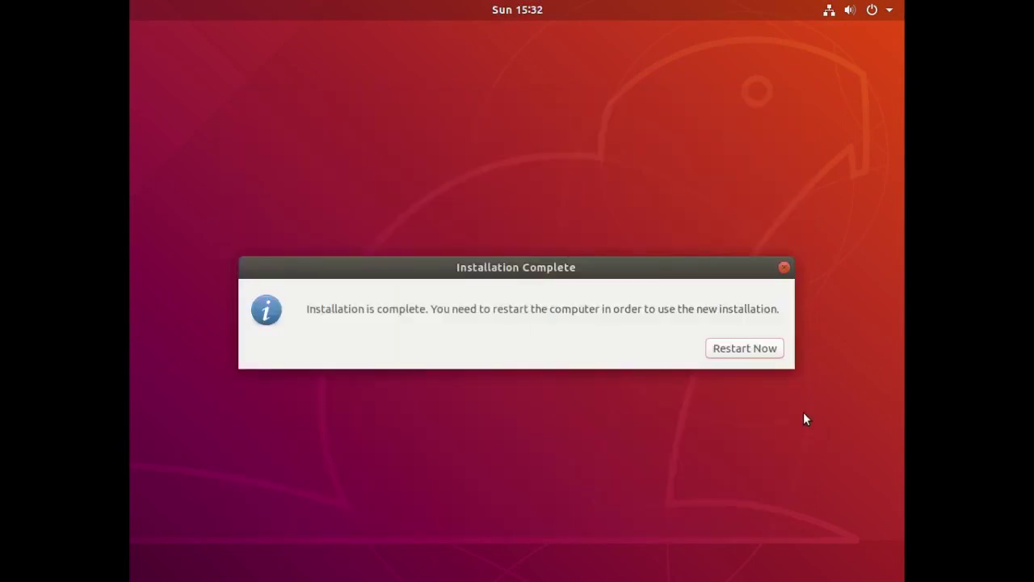
- Restart into the new installation and sign in to the XramTech account with the Ubuntu session and the account password
{"action": "left_click", "coordinate": [753, 349]}
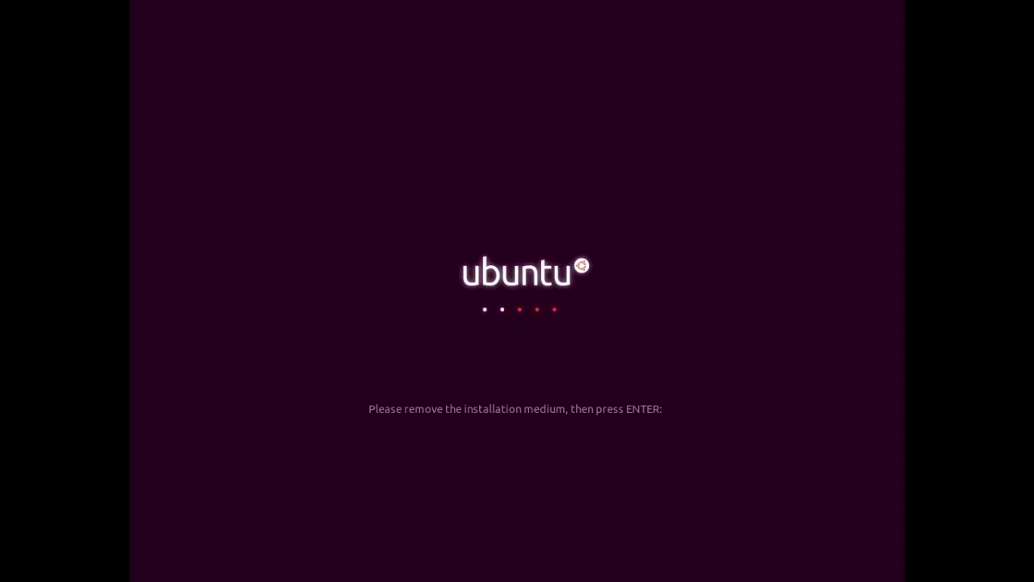
{"action": "key", "text": "Return"}
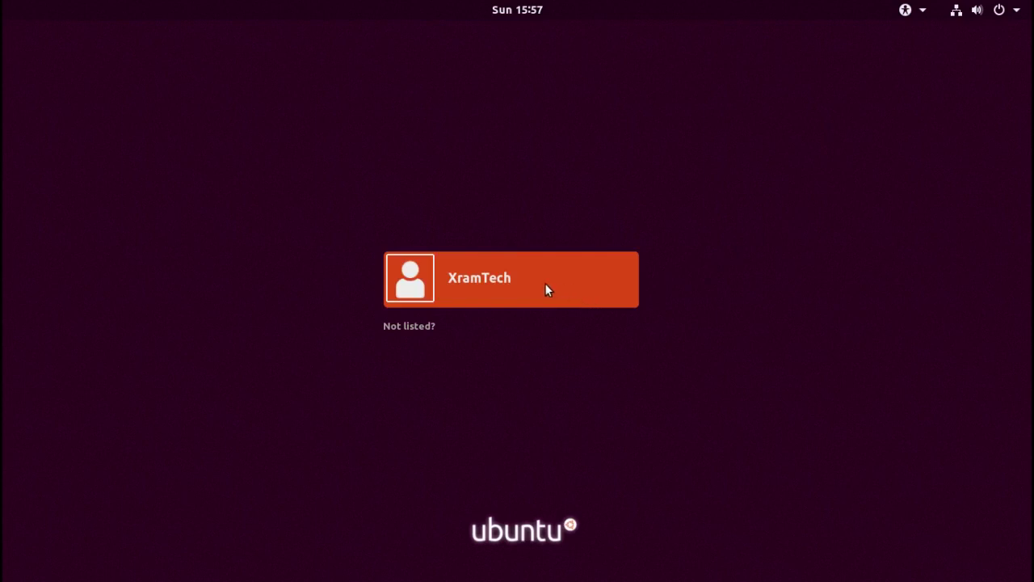
{"action": "left_click", "coordinate": [469, 287]}
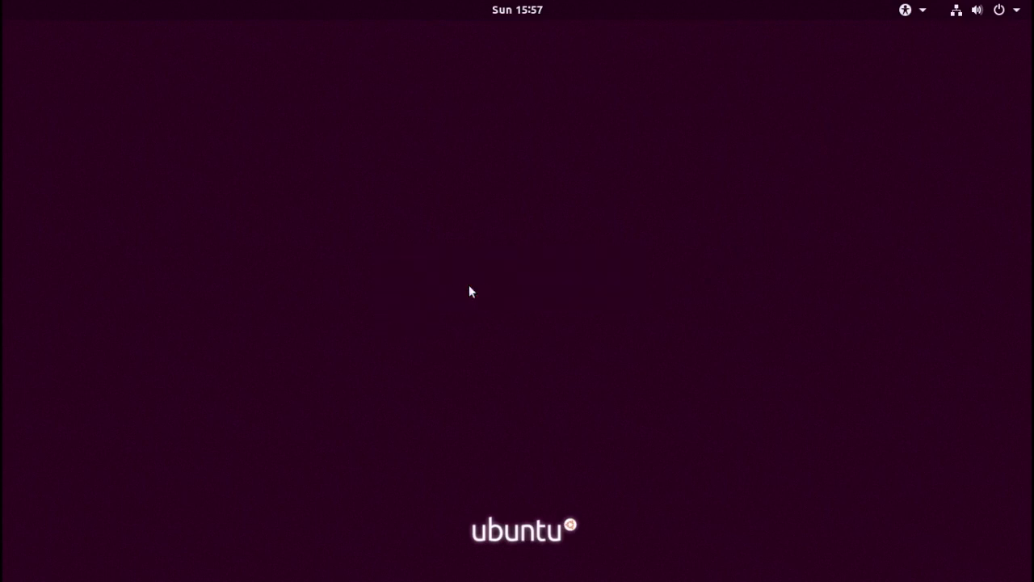
{"action": "left_click", "coordinate": [572, 362]}
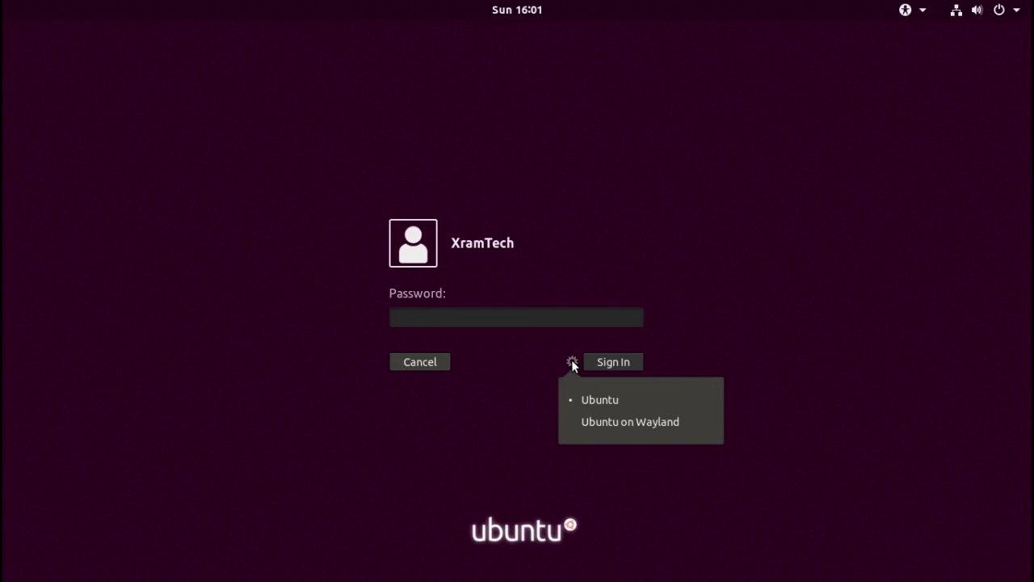
{"action": "left_click", "coordinate": [599, 400]}
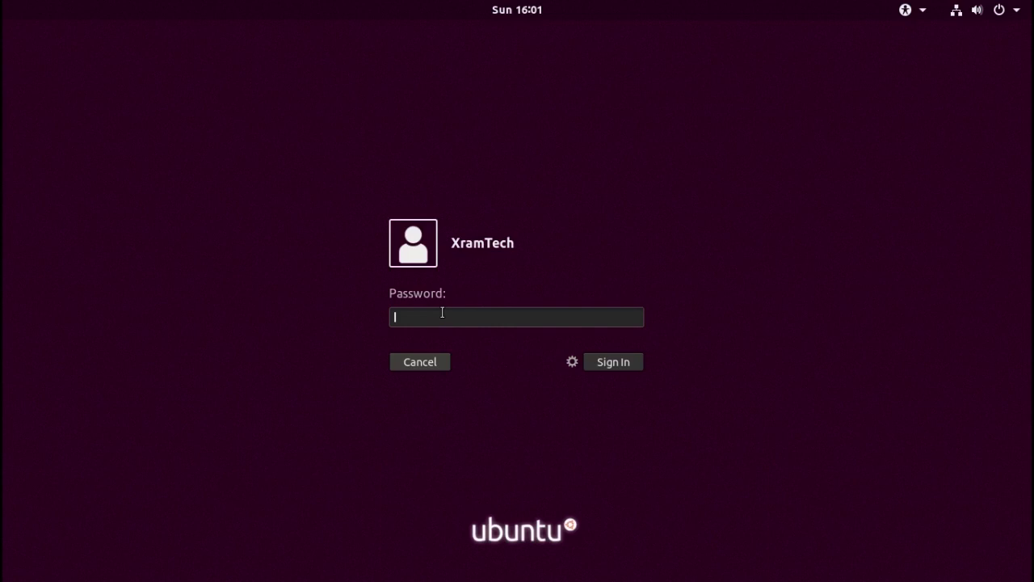
{"action": "type", "text": "*"}
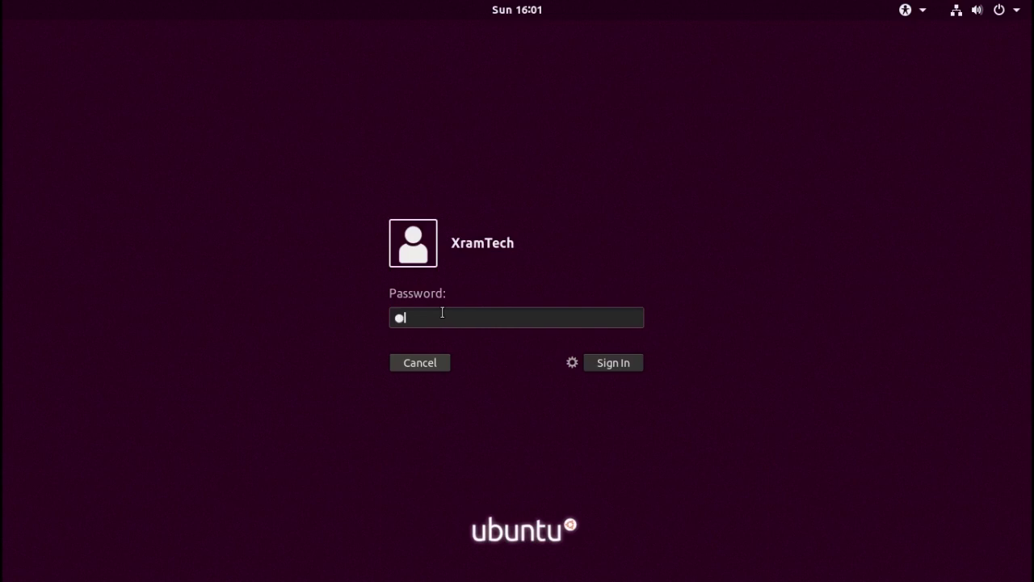
{"action": "type", "text": "*******"}
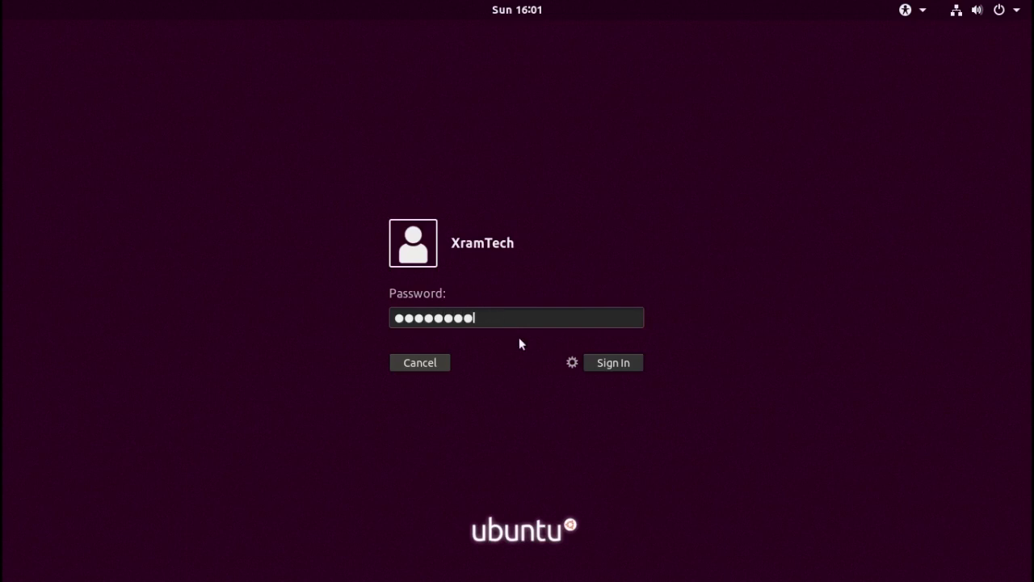
{"action": "left_click", "coordinate": [620, 364]}
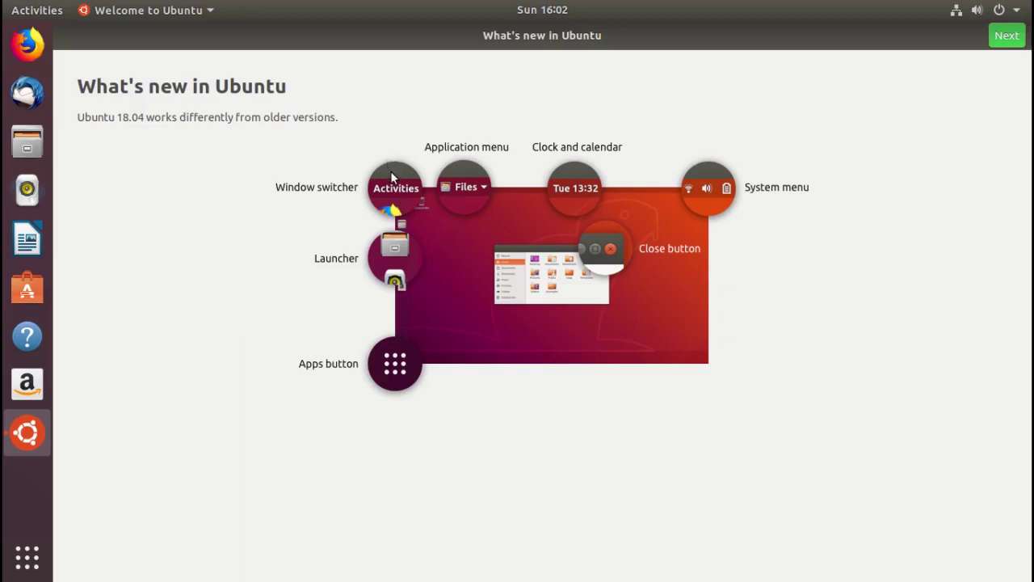
- Move past the overview of what's new, check the Livepatch setup, cancel its authentication, and continue without enabling Livepatch
{"action": "left_click", "coordinate": [1002, 35]}
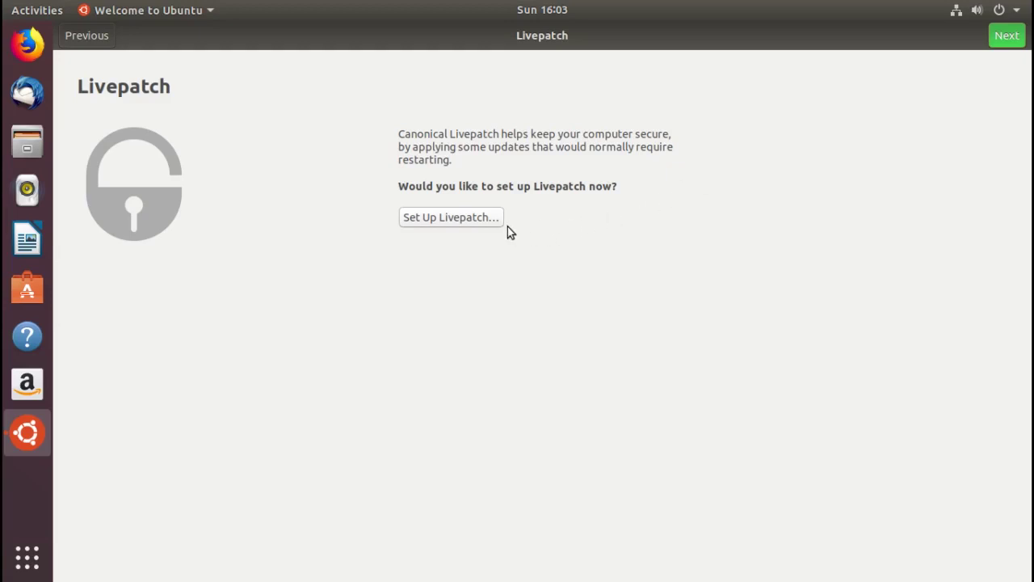
{"action": "left_click", "coordinate": [464, 216]}
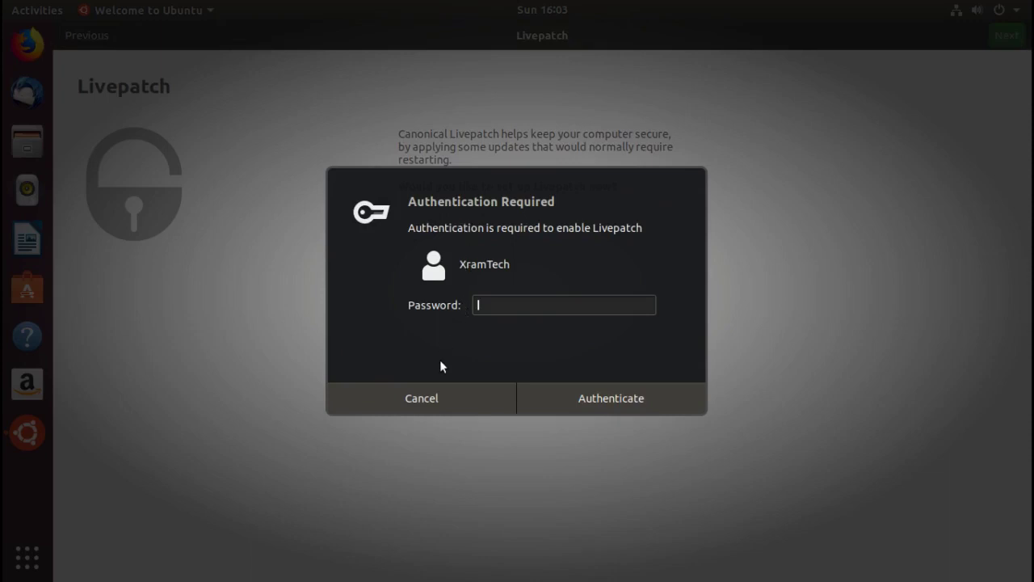
{"action": "left_click", "coordinate": [432, 396]}
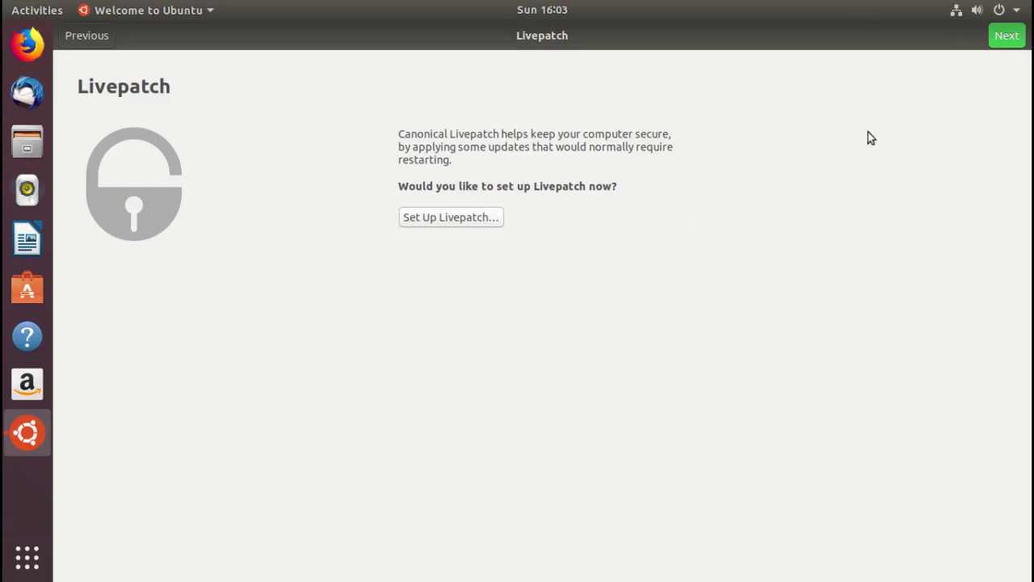
{"action": "left_click", "coordinate": [1004, 38]}
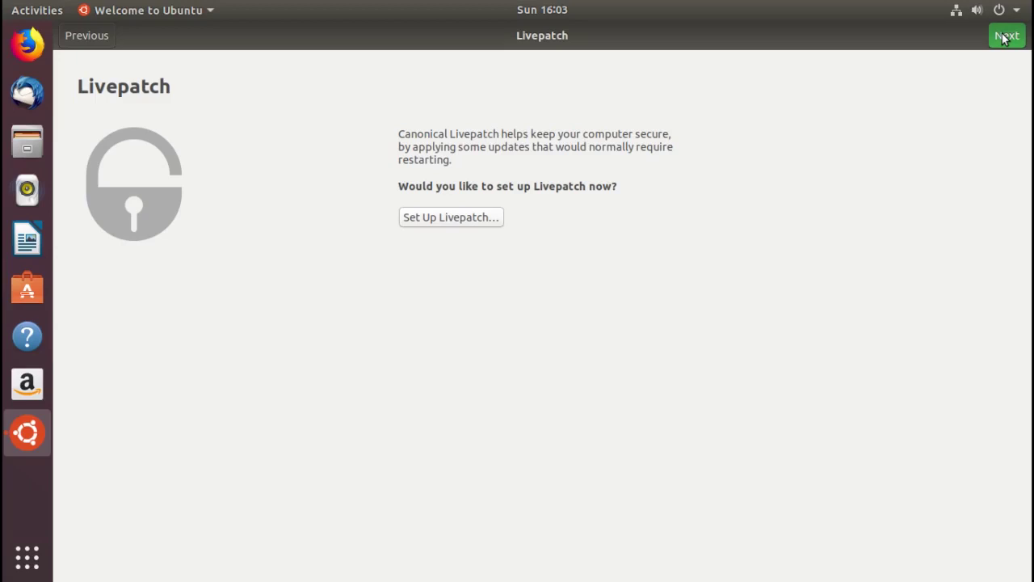
{"action": "left_click", "coordinate": [1004, 37]}
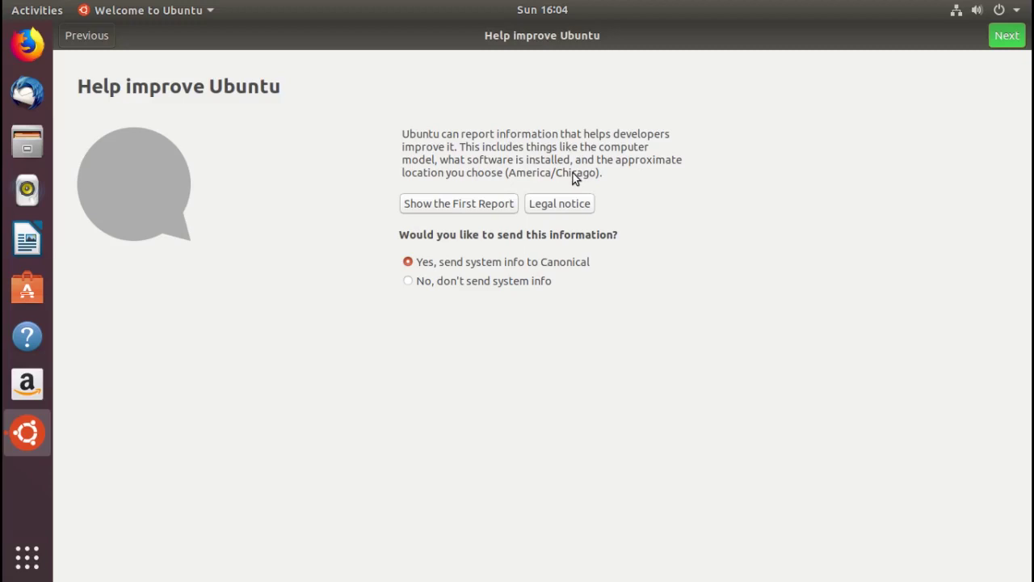
- Review the first system report, choose not to send system info to Canonical, and continue
{"action": "left_click", "coordinate": [501, 207]}
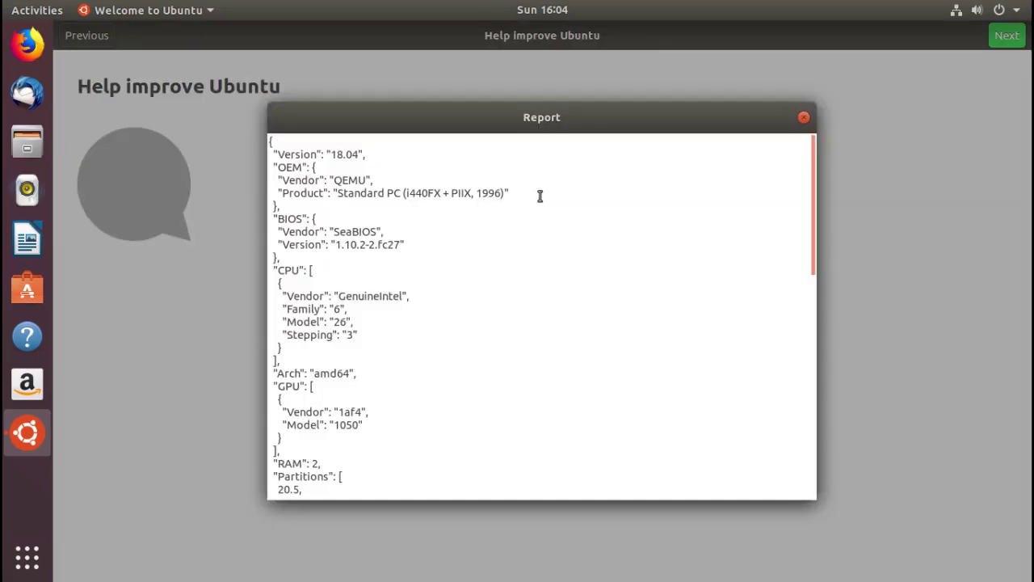
{"action": "left_click", "coordinate": [814, 163]}
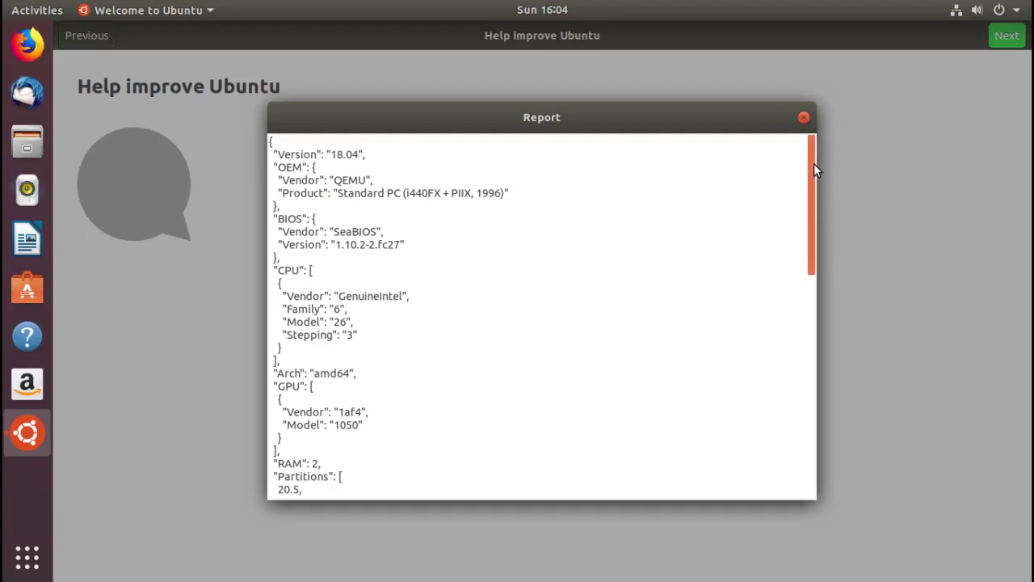
{"action": "mouse_move", "coordinate": [813, 164]}
{"action": "left_mouse_down"}
{"action": "mouse_move", "coordinate": [826, 417]}
{"action": "mouse_move", "coordinate": [803, 551]}
{"action": "mouse_move", "coordinate": [804, 159]}
{"action": "left_mouse_up"}
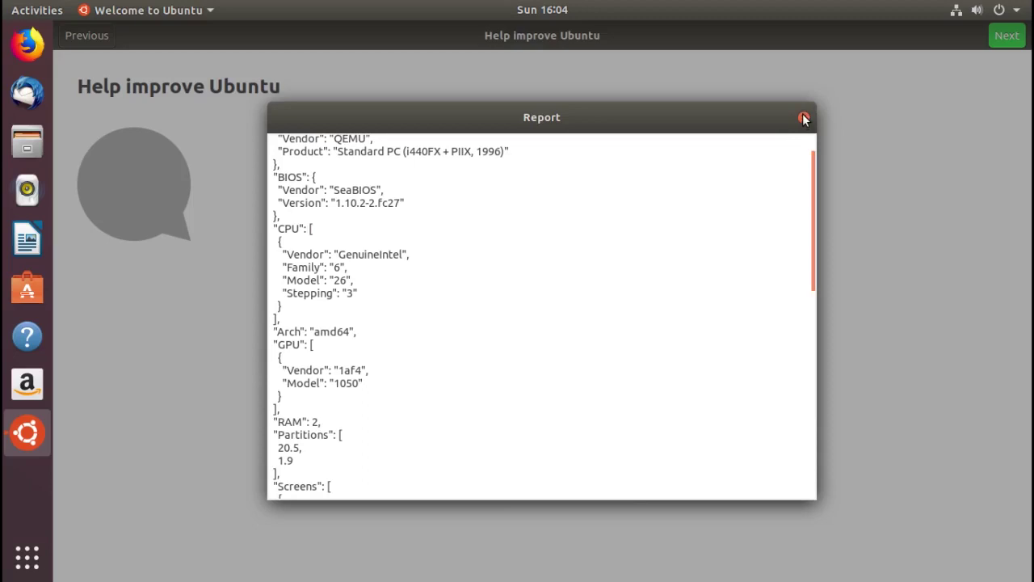
{"action": "left_click", "coordinate": [804, 117]}
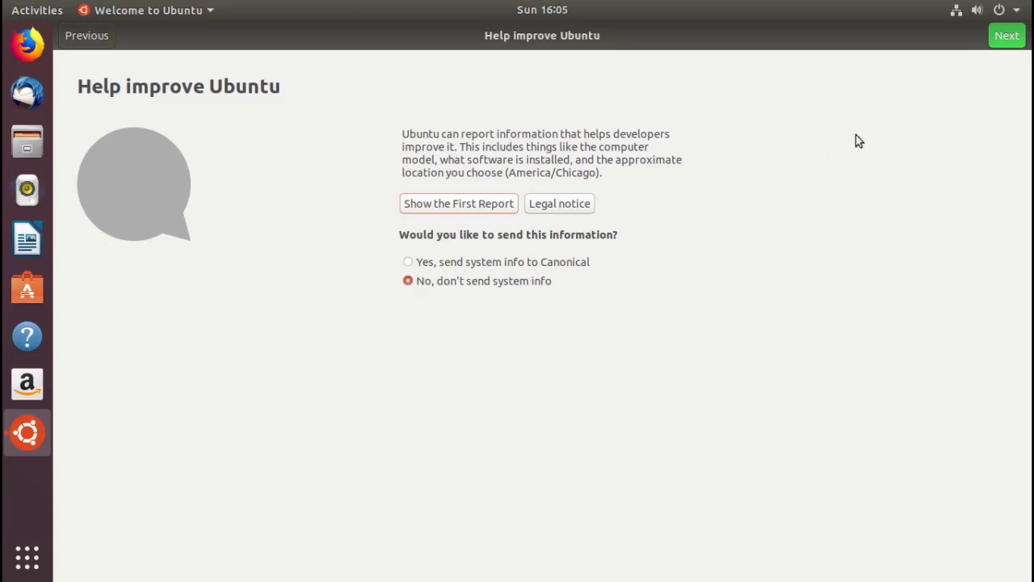
{"action": "left_click", "coordinate": [1010, 37]}
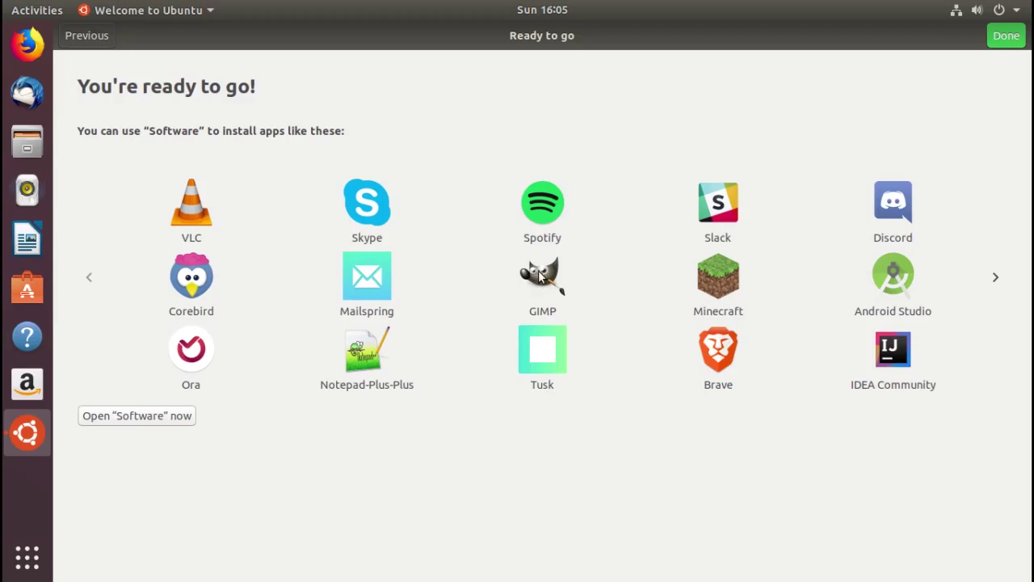
- View the GIMP page in Ubuntu Software, close it without installing, and finish the welcome setup
{"action": "left_click", "coordinate": [543, 310]}
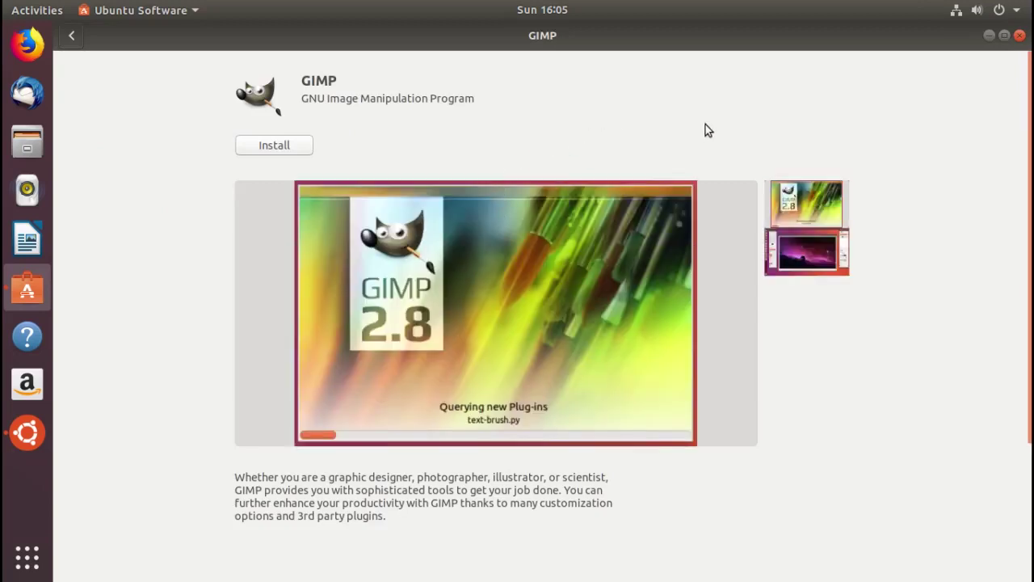
{"action": "left_click", "coordinate": [1020, 35]}
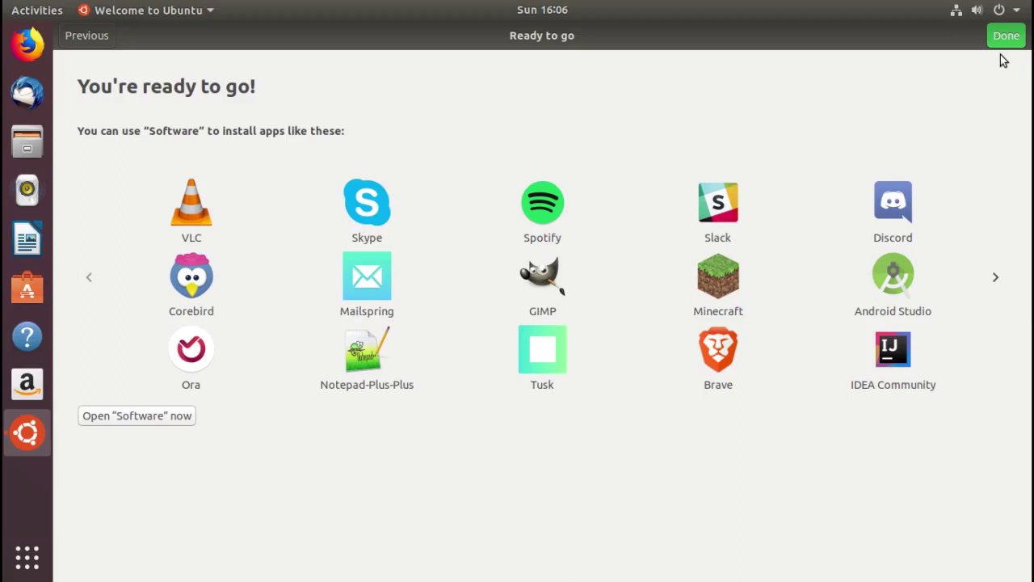
{"action": "left_click", "coordinate": [1001, 37]}
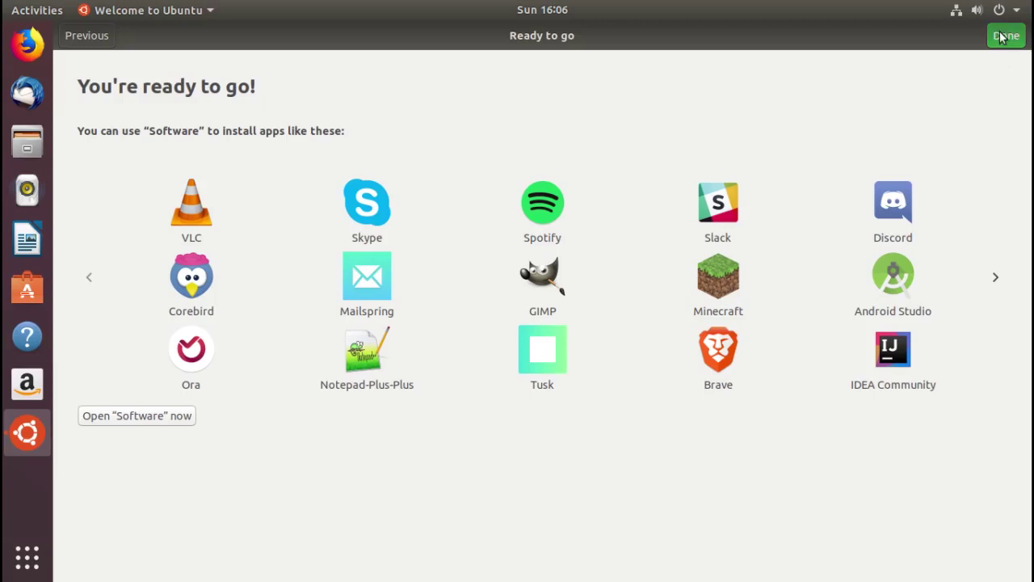
{"action": "left_click", "coordinate": [1005, 36]}
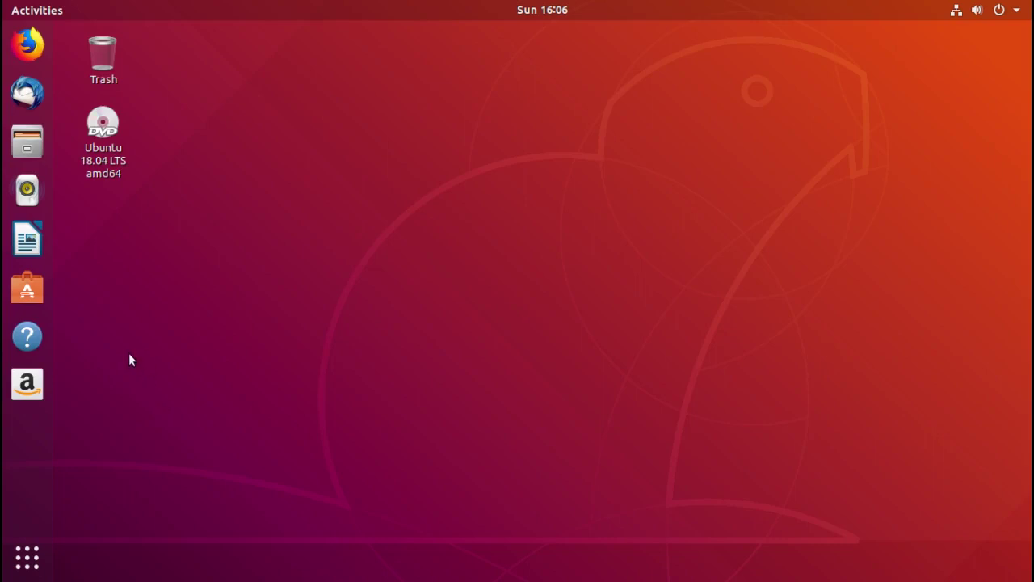
- Examine the Activities overview and both pages of the full application list
{"action": "left_click", "coordinate": [49, 13]}
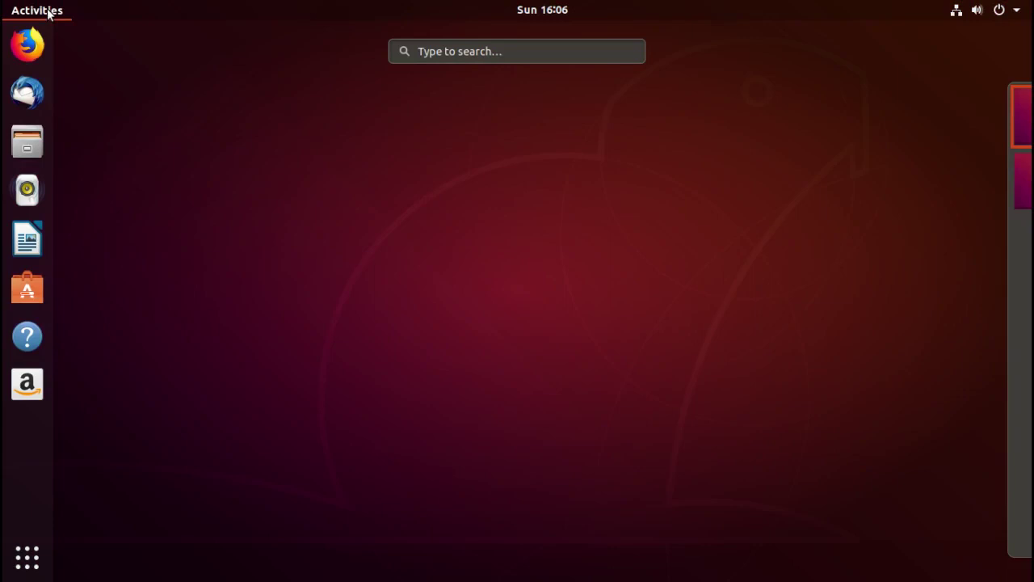
{"action": "left_click", "coordinate": [48, 13]}
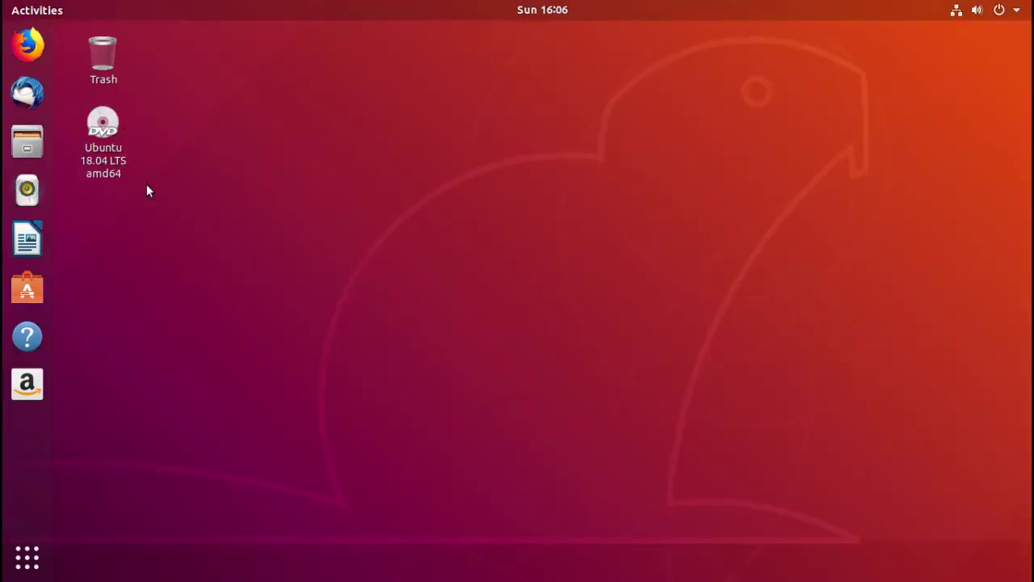
{"action": "key", "text": "super"}
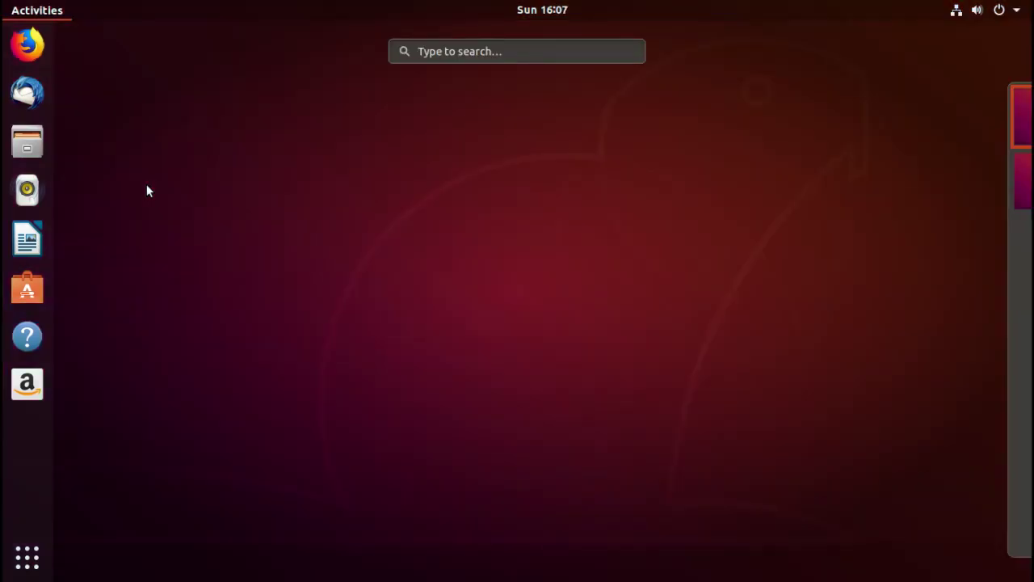
{"action": "key", "text": "super"}
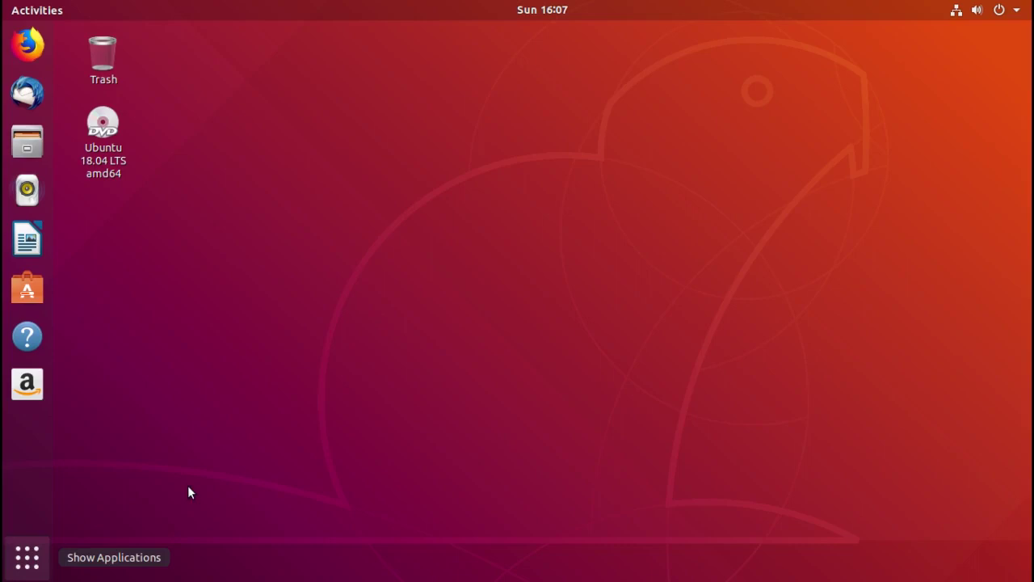
{"action": "key", "text": "super+a"}
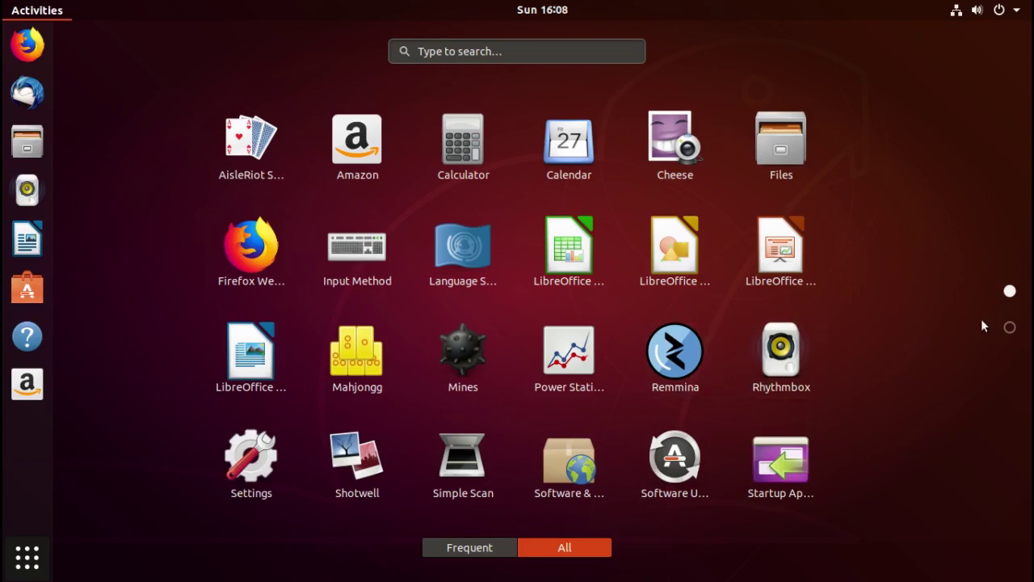
{"action": "left_click", "coordinate": [1010, 330]}
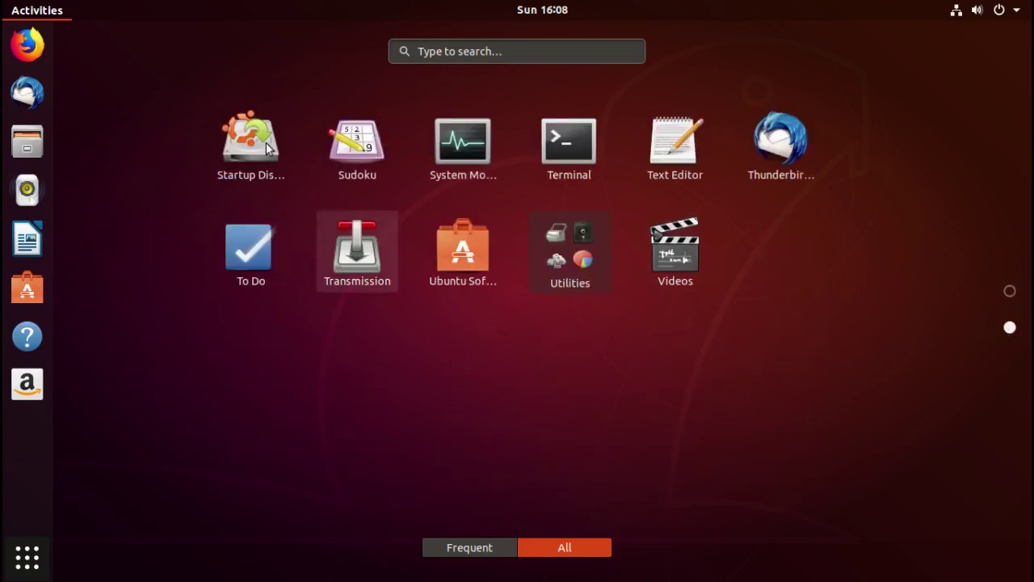
{"action": "left_click", "coordinate": [43, 11]}
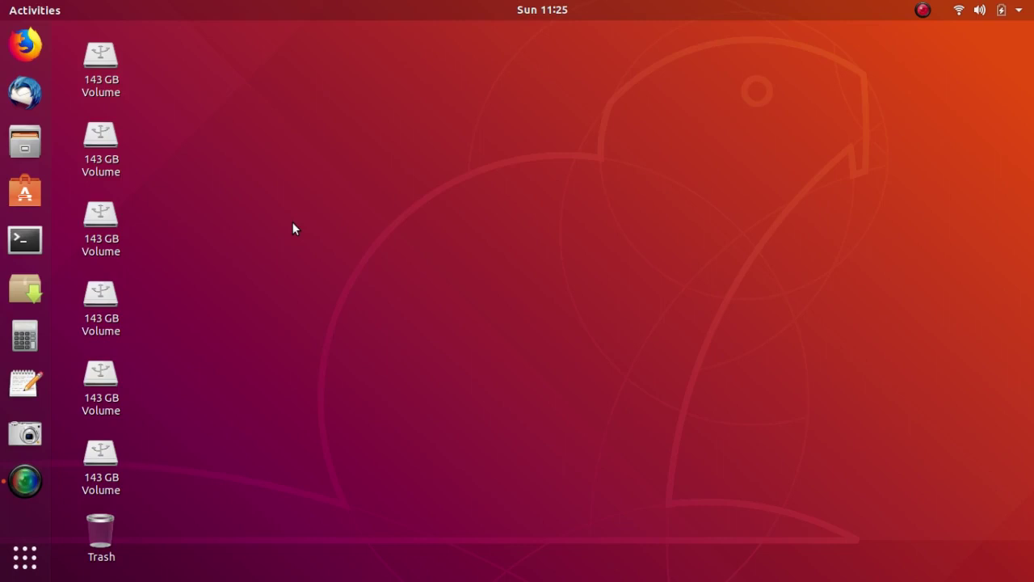
- Search the installed applications for "tw" and add Tweaks to the favorites
{"action": "key", "text": "super"}
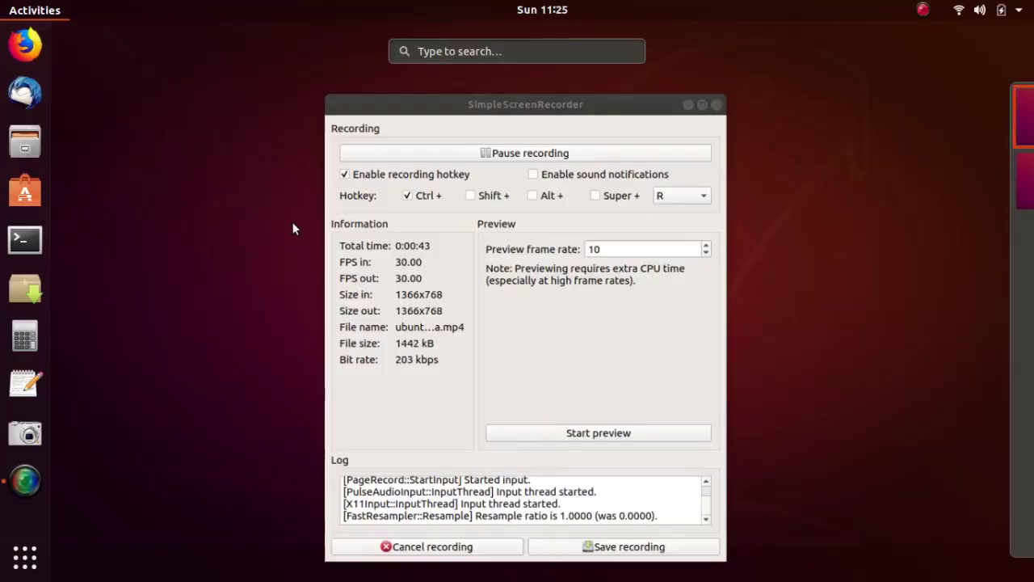
{"action": "type", "text": "t"}
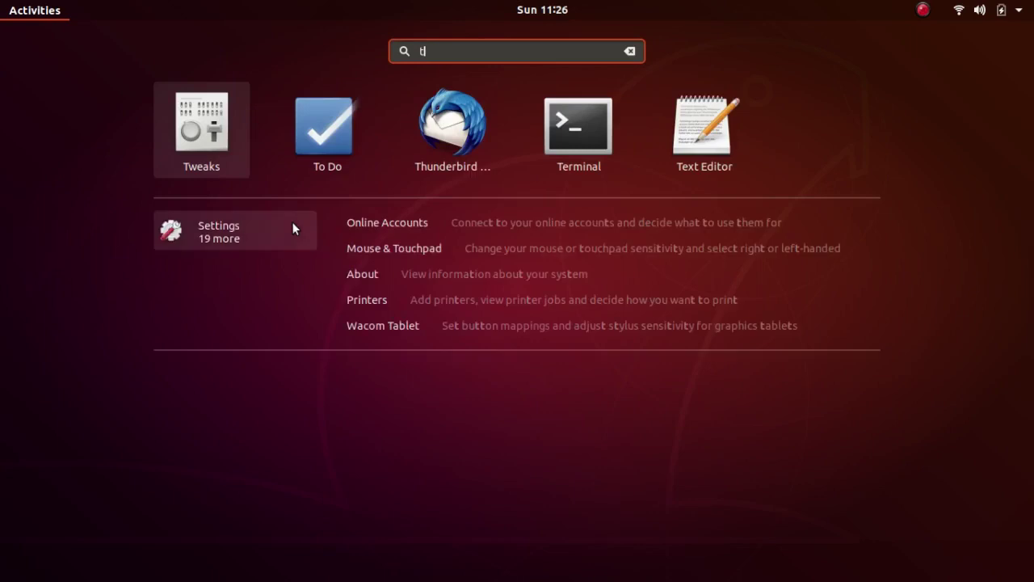
{"action": "type", "text": "w"}
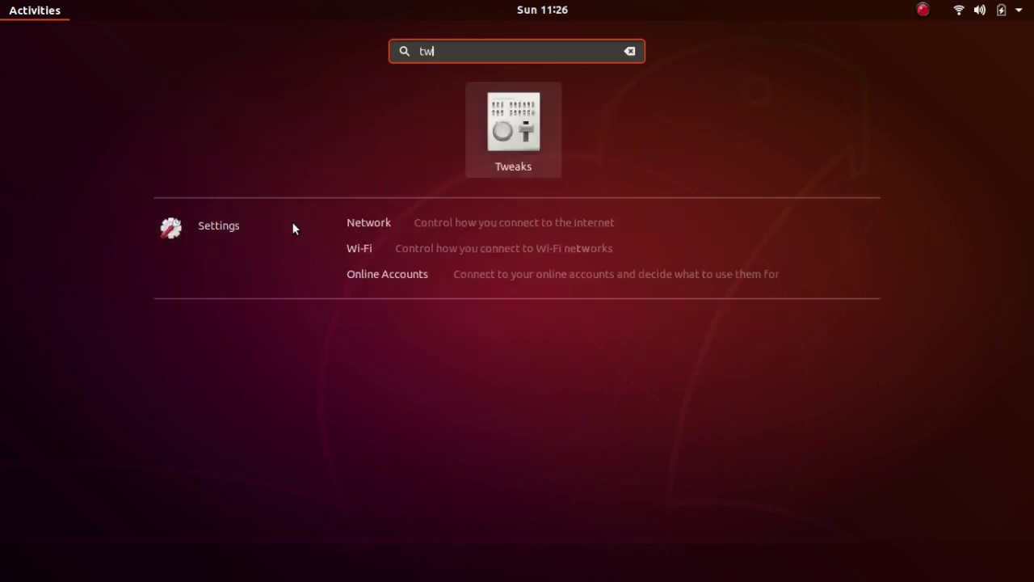
{"action": "right_click", "coordinate": [510, 126]}
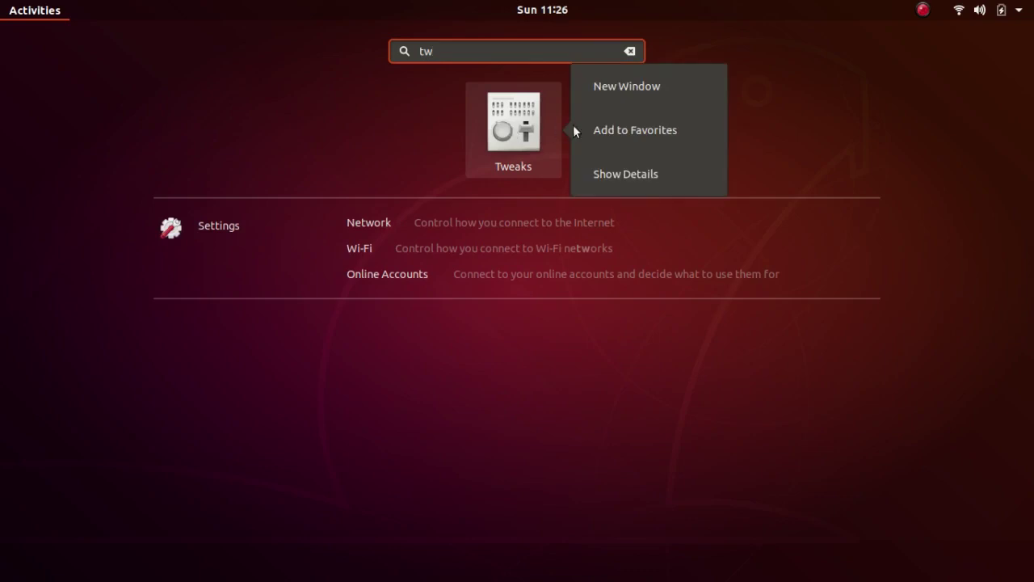
{"action": "left_click", "coordinate": [611, 130]}
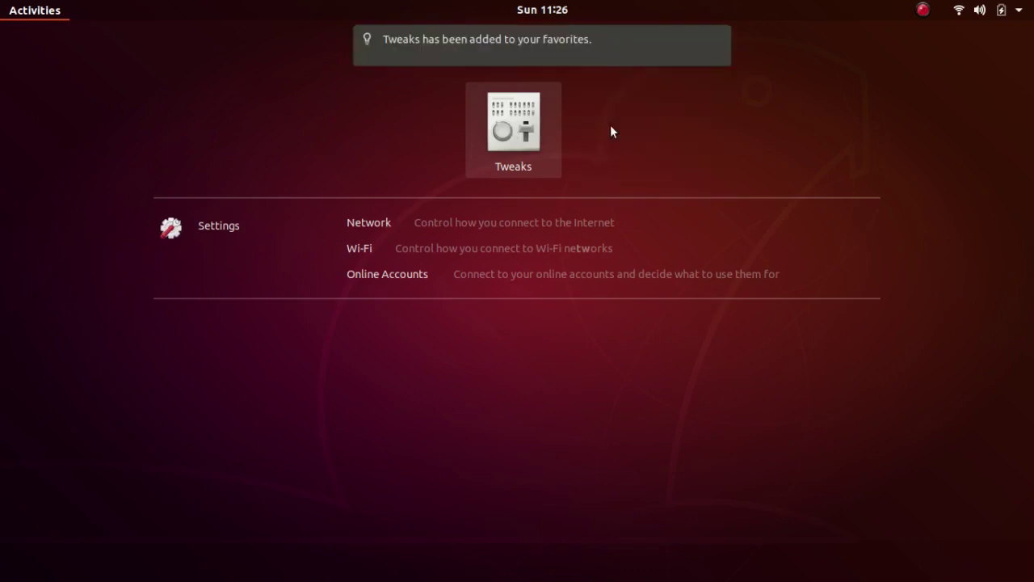
- Open Tweaks, turn off showing icons on the desktop, and close it
{"action": "left_click", "coordinate": [523, 133]}
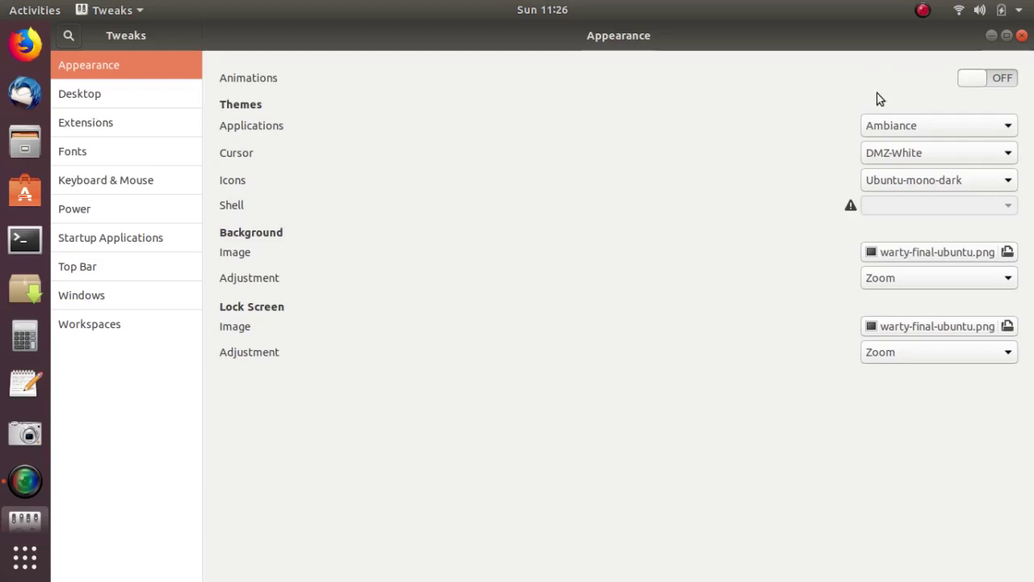
{"action": "left_click", "coordinate": [109, 96]}
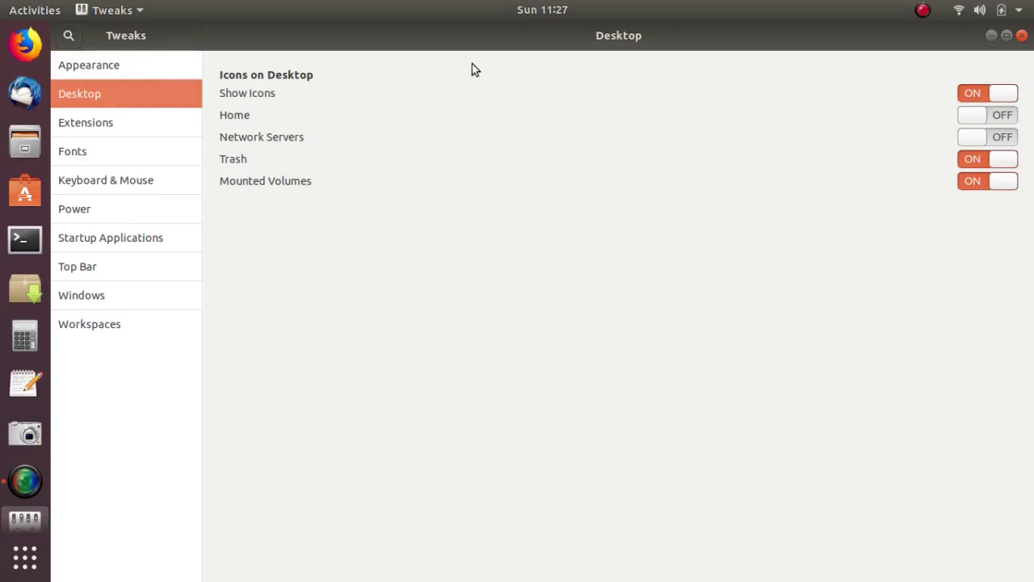
{"action": "left_click", "coordinate": [981, 96]}
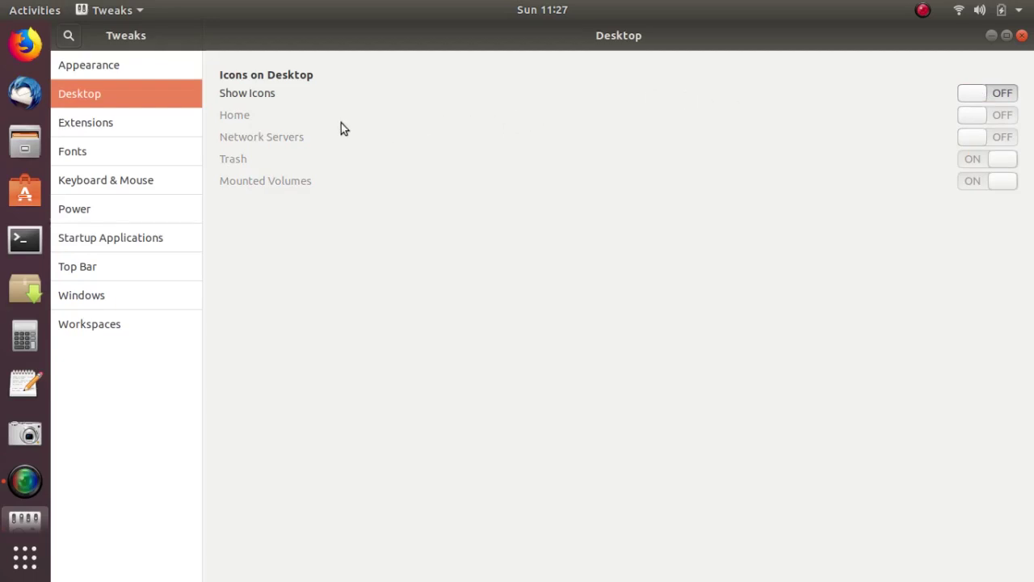
{"action": "left_click", "coordinate": [1023, 35]}
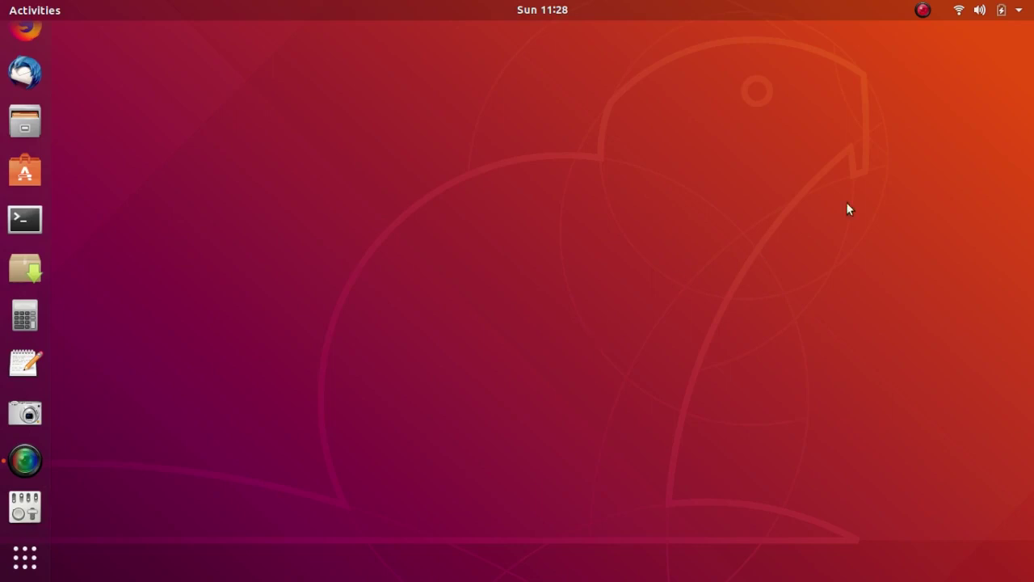
- Open the system Settings, reduce the Dock's icon size to 32, and close them
{"action": "left_click", "coordinate": [1000, 11]}
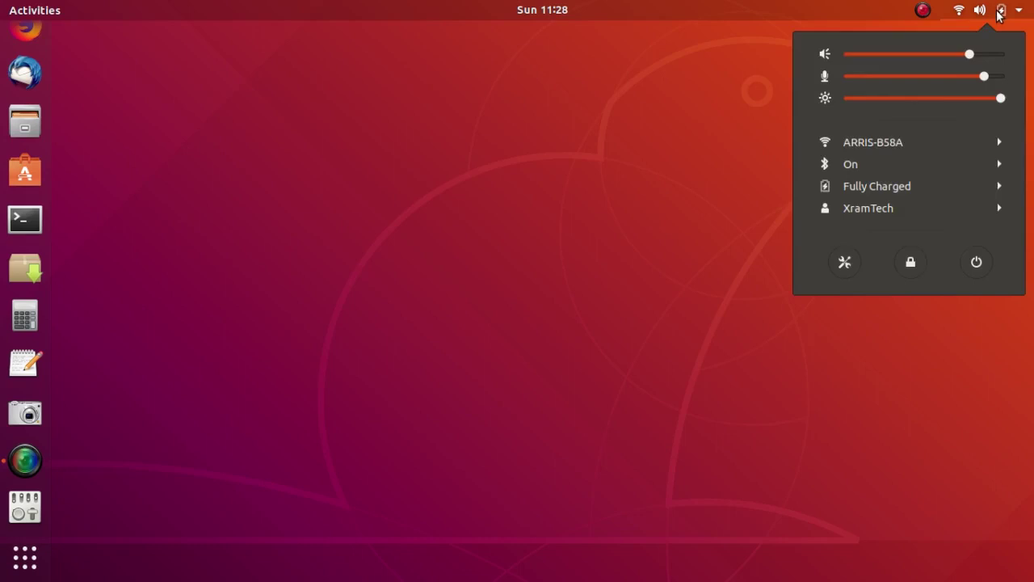
{"action": "left_click", "coordinate": [843, 262]}
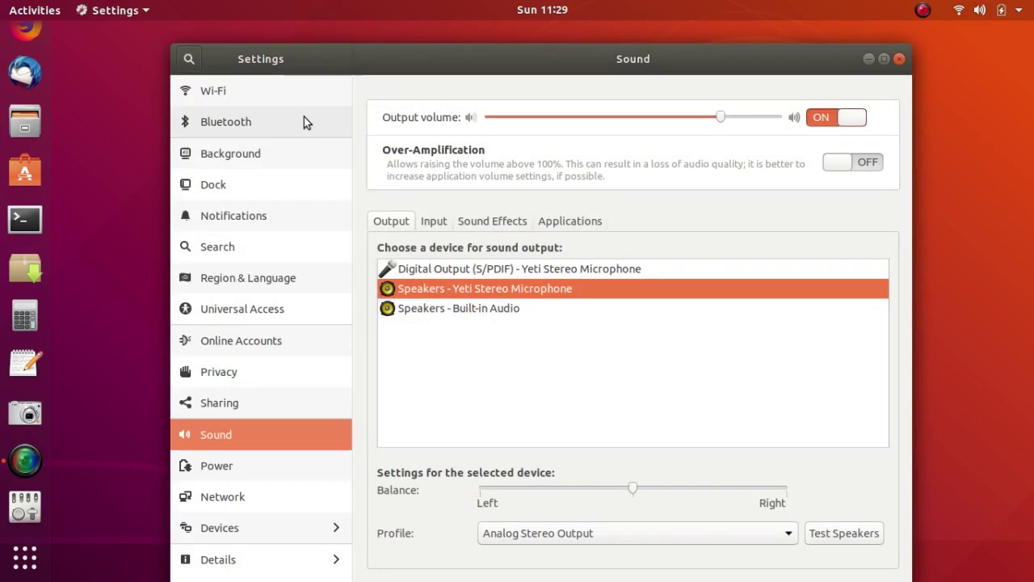
{"action": "left_click", "coordinate": [215, 185]}
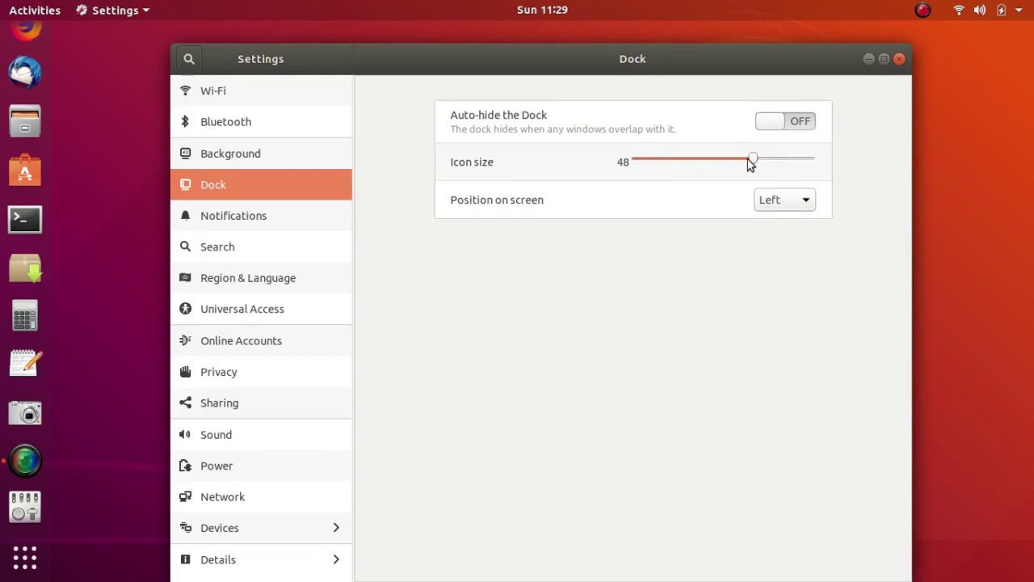
{"action": "left_click_drag", "start_coordinate": [737, 159], "coordinate": [703, 156]}
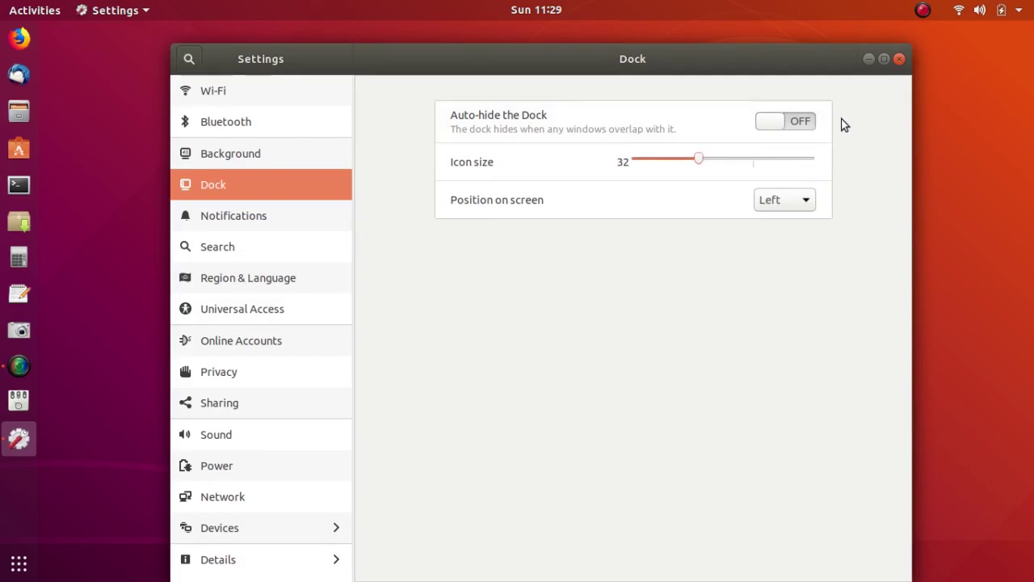
{"action": "left_click", "coordinate": [899, 59]}
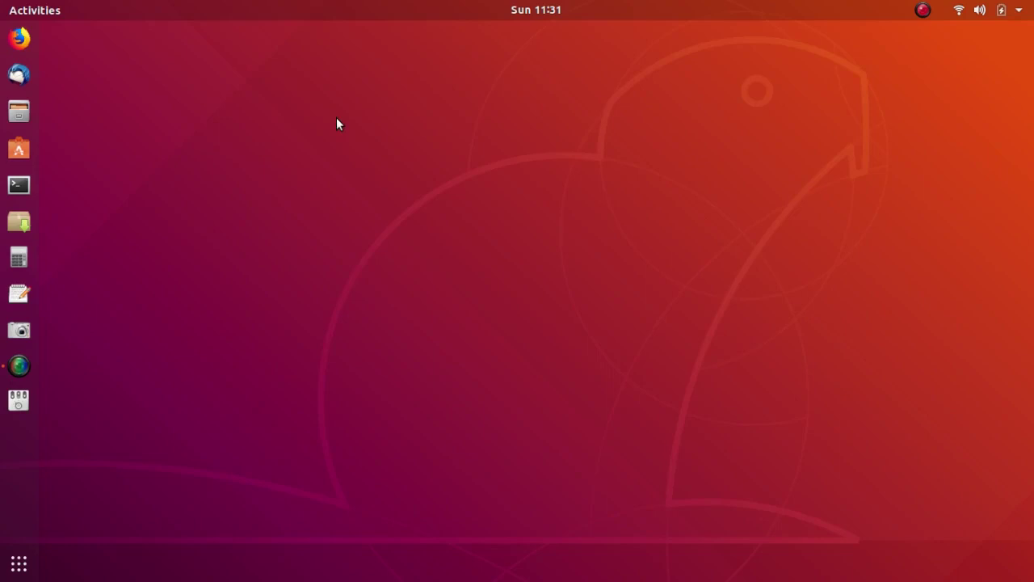
- Change the desktop background to the wallpaper showing sacks of spices and minimize Settings
{"action": "right_click", "coordinate": [337, 121]}
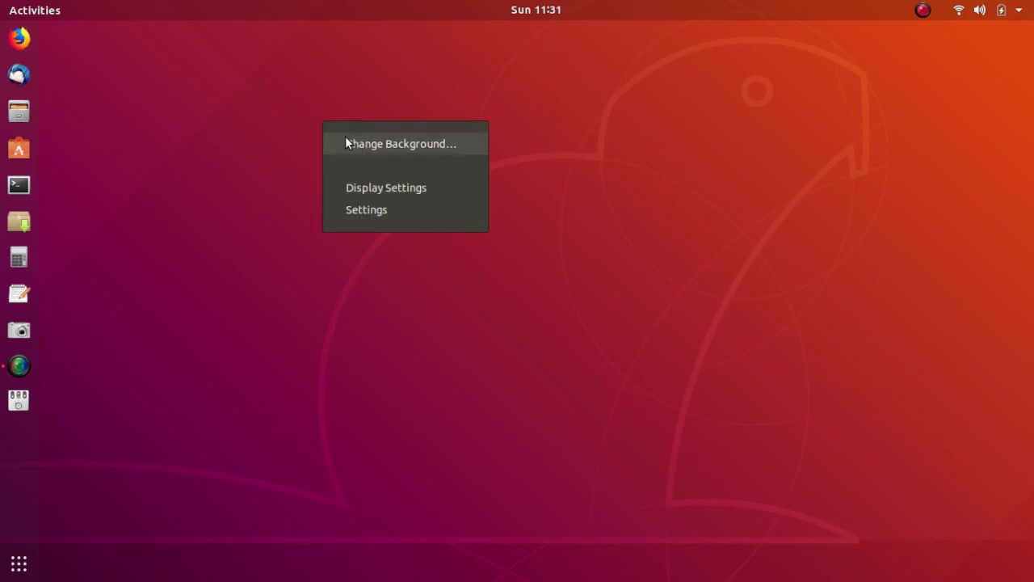
{"action": "left_click", "coordinate": [346, 142]}
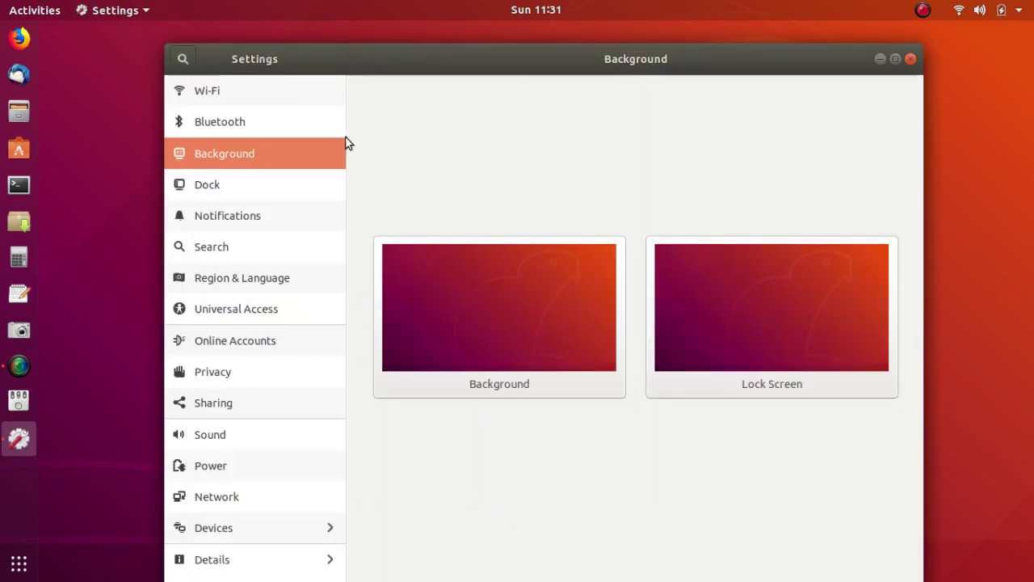
{"action": "left_click", "coordinate": [478, 342]}
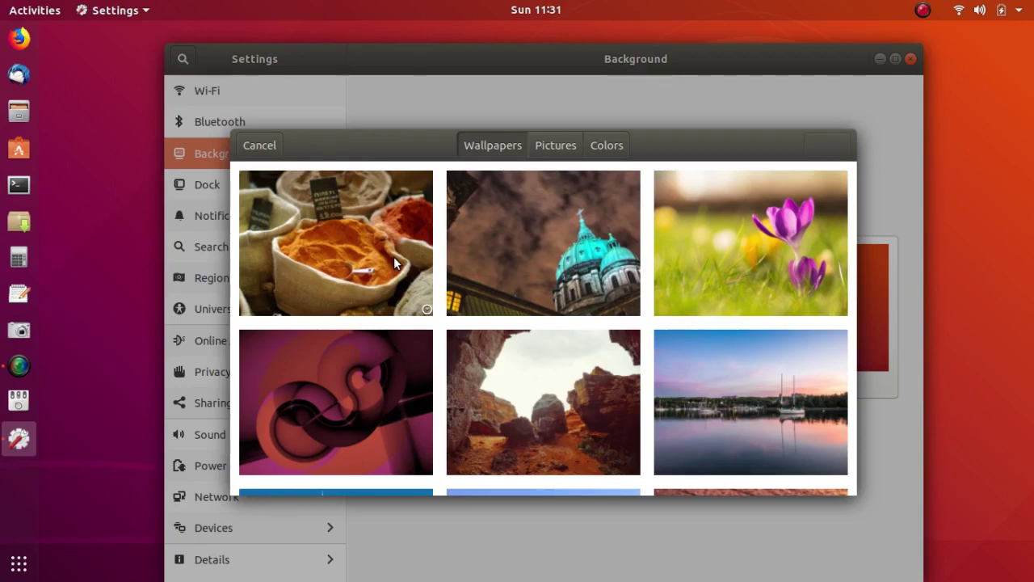
{"action": "left_click", "coordinate": [393, 257]}
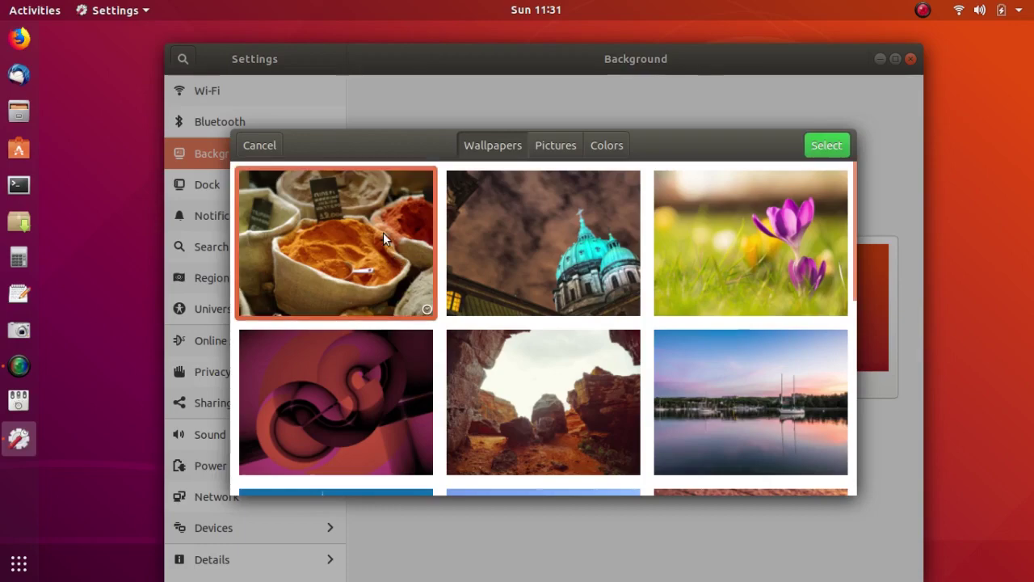
{"action": "left_click", "coordinate": [831, 150]}
{"action": "left_click", "coordinate": [878, 59]}
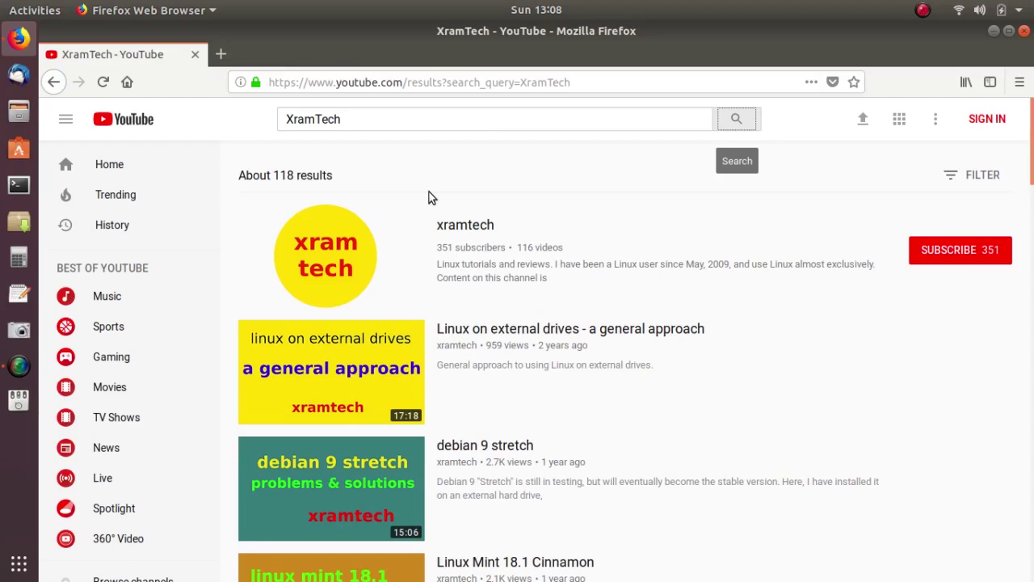
- Open the xramtech channel from the YouTube search results, look over its uploaded videos, and close Firefox
{"action": "left_click", "coordinate": [346, 259]}
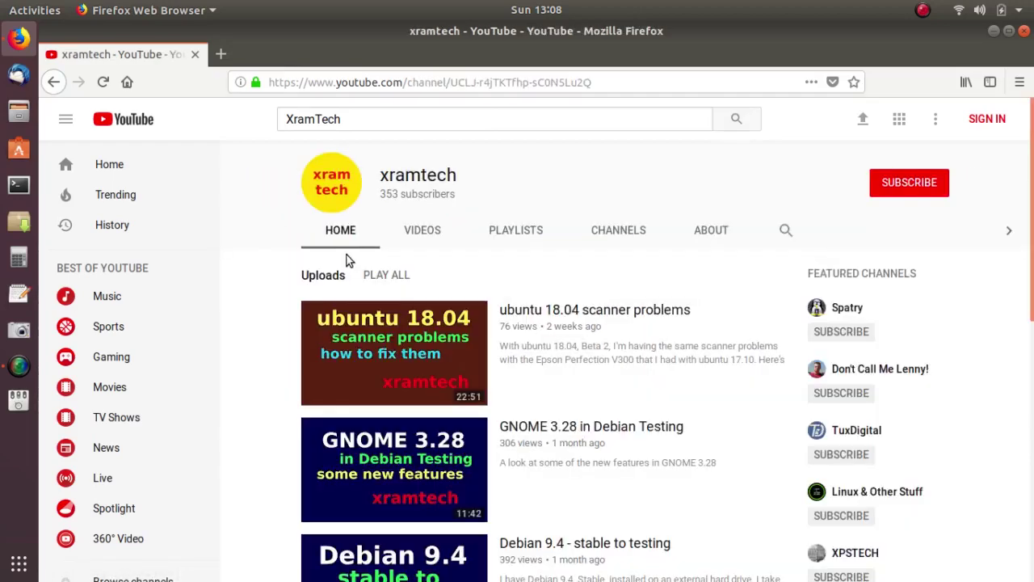
{"action": "left_click", "coordinate": [426, 236]}
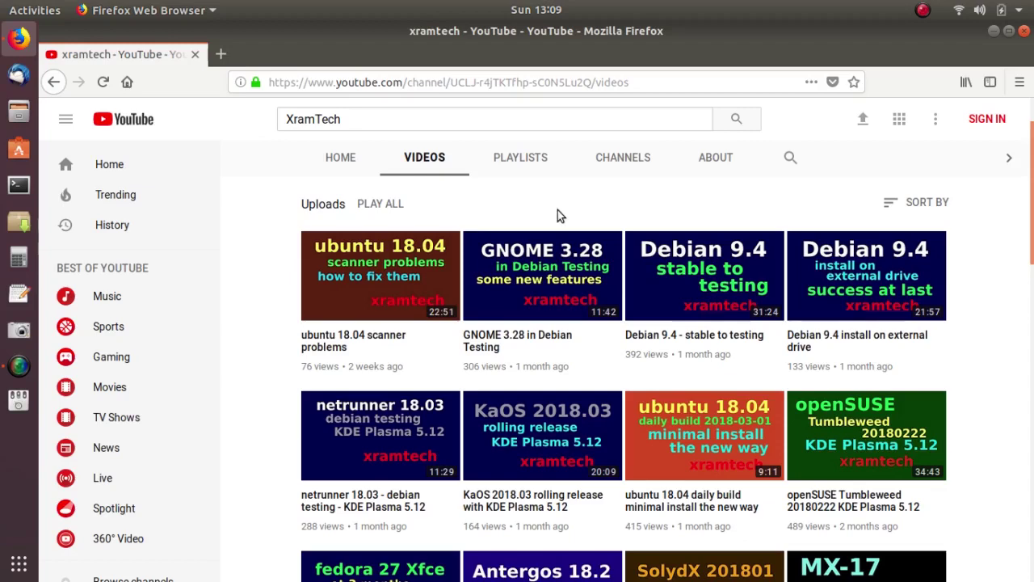
{"action": "left_click", "coordinate": [1024, 35]}
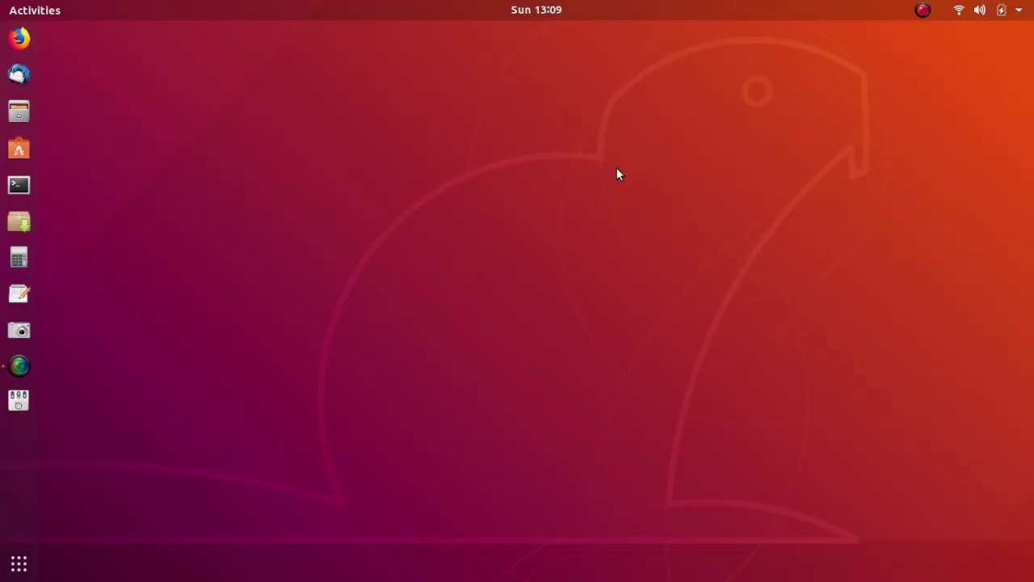
- Open Tweaks, review the available application and icon themes, and test the Activities overview shortcut
{"action": "left_click", "coordinate": [20, 400]}
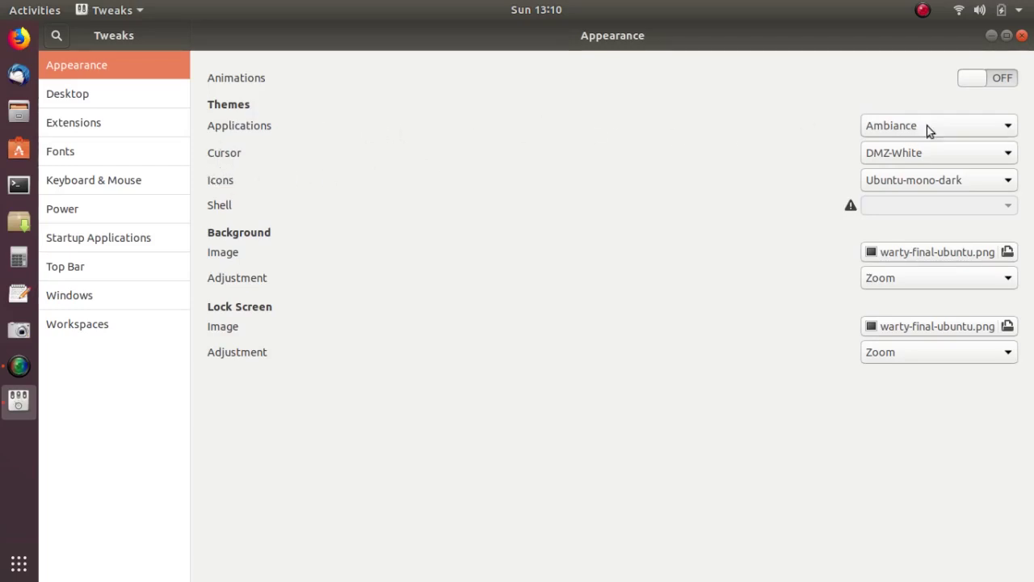
{"action": "left_click", "coordinate": [1008, 130]}
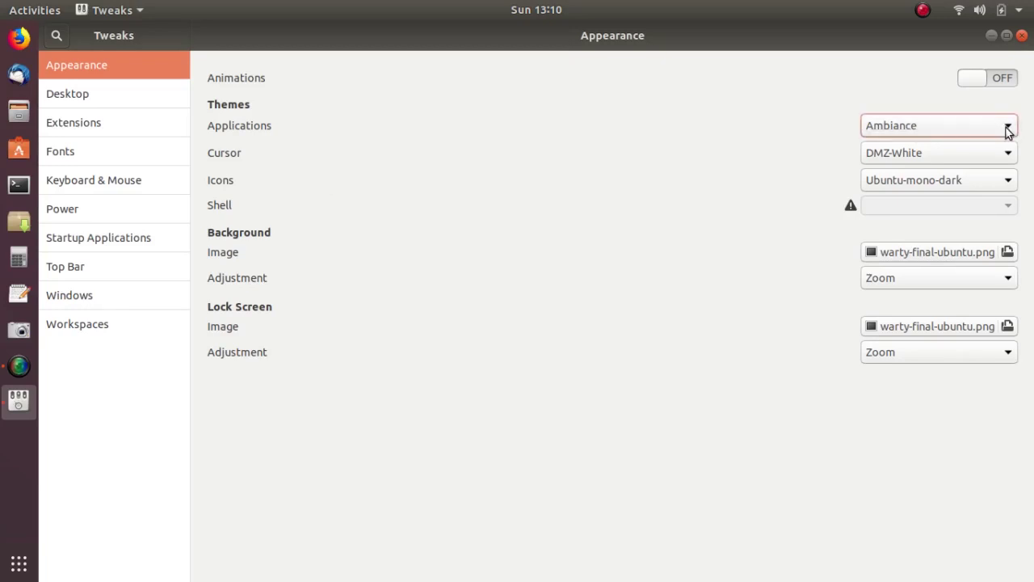
{"action": "left_click", "coordinate": [1008, 130]}
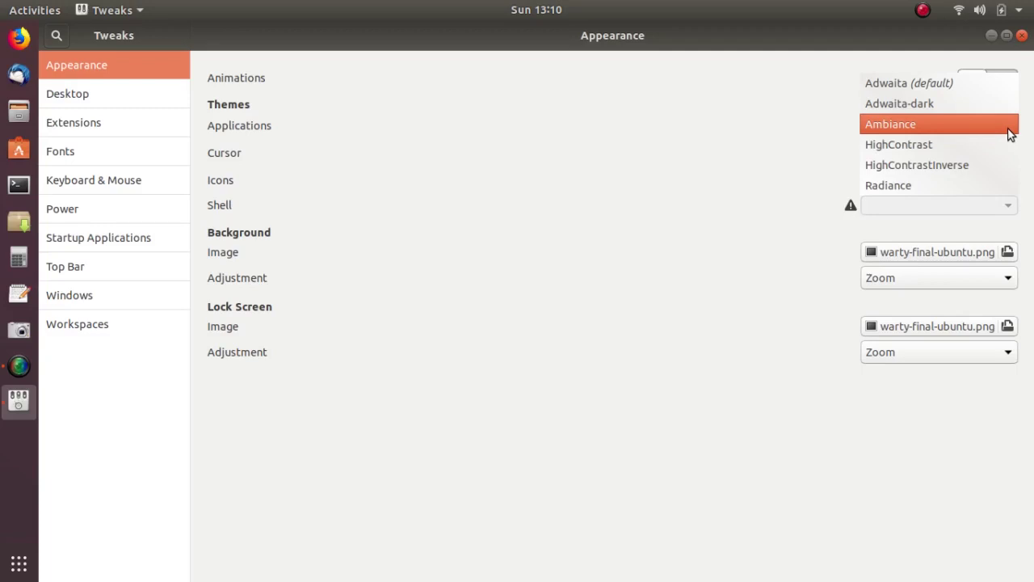
{"action": "left_click", "coordinate": [1009, 133]}
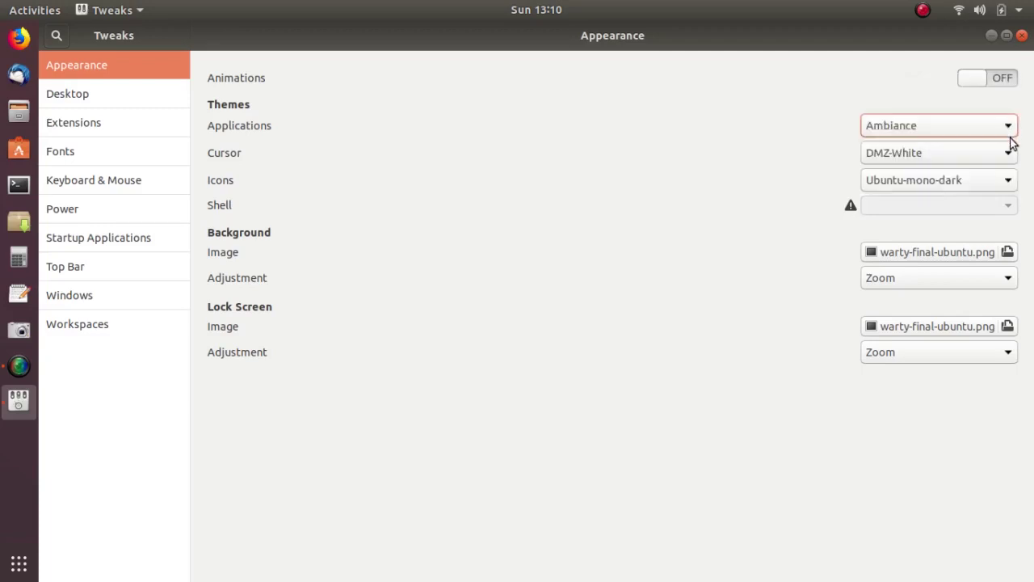
{"action": "left_click", "coordinate": [1009, 184]}
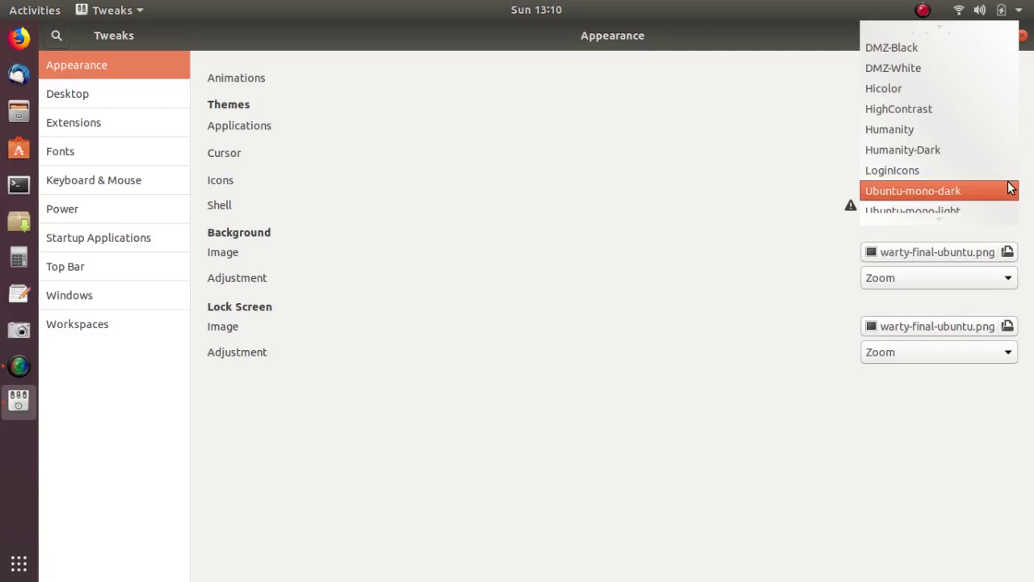
{"action": "left_click", "coordinate": [1008, 189]}
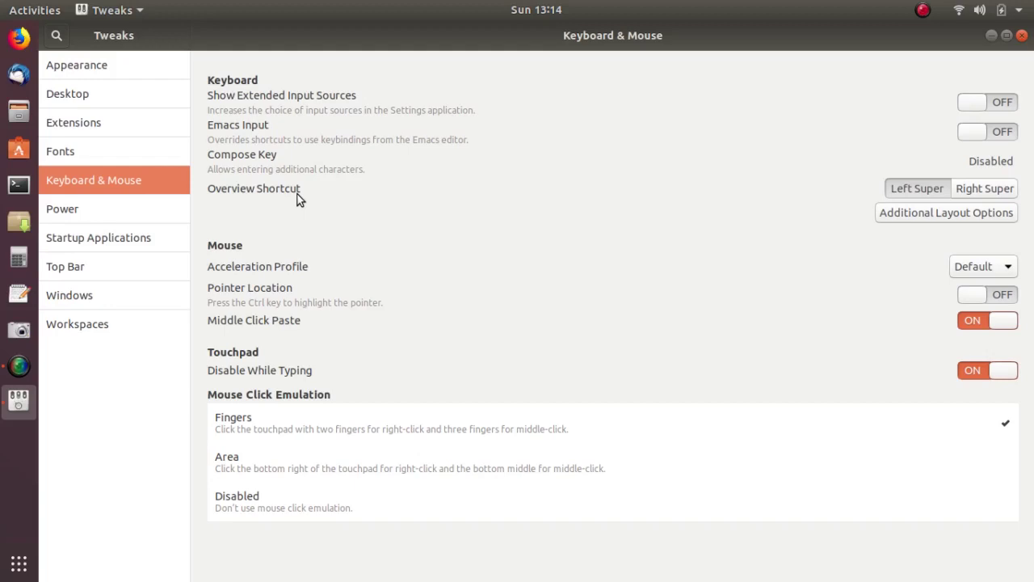
{"action": "key", "text": "super"}
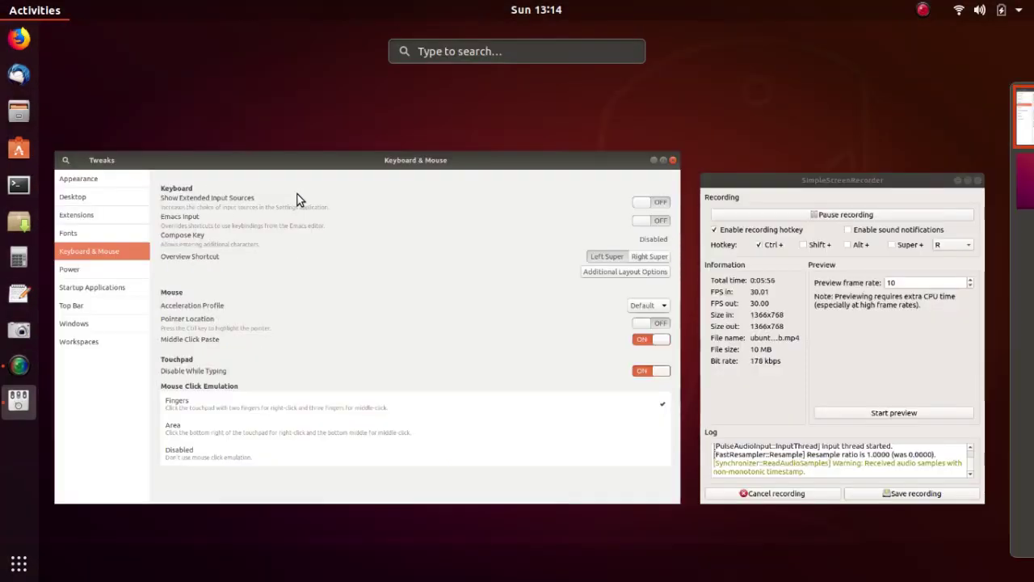
{"action": "key", "text": "super"}
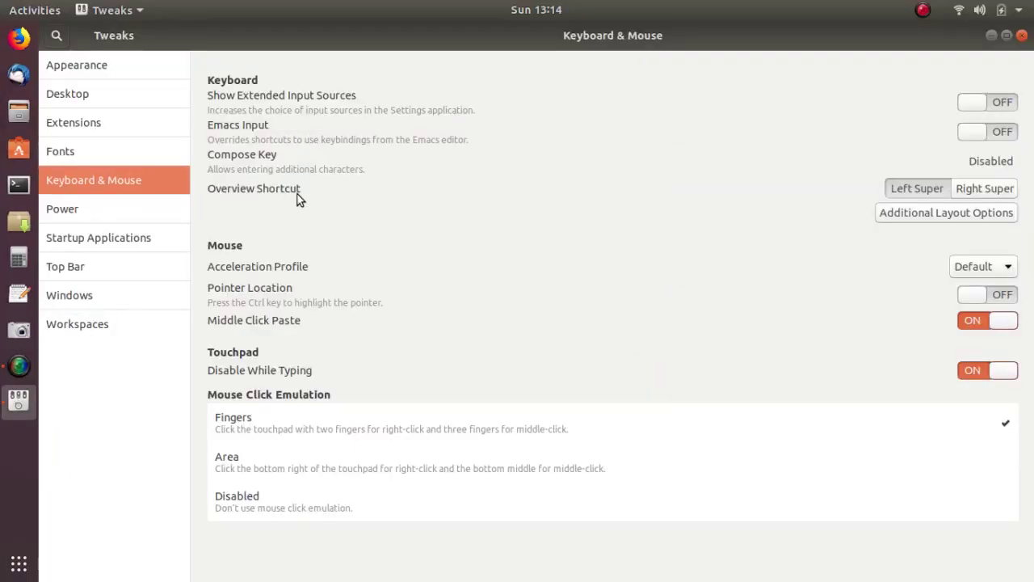
- In Tweaks, turn on the date for the top bar clock and turn off Attach Modal Dialogs for windows
{"action": "left_click", "coordinate": [100, 270]}
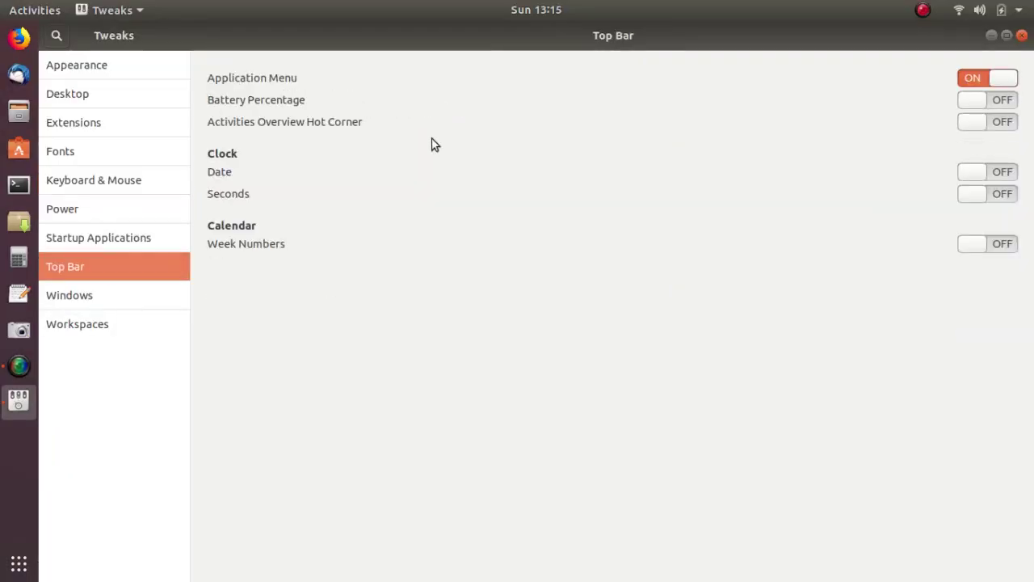
{"action": "left_click", "coordinate": [114, 11]}
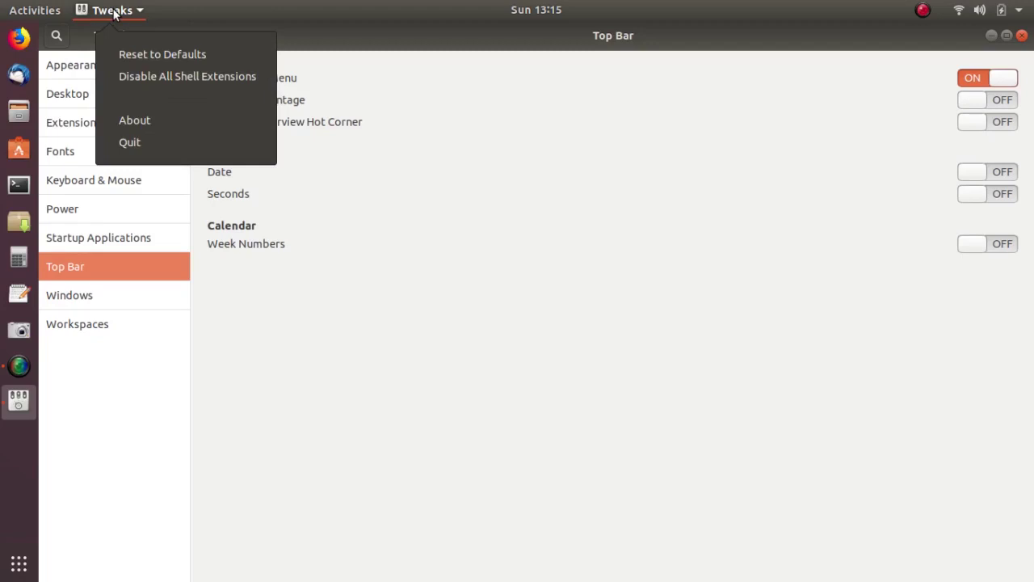
{"action": "left_click", "coordinate": [114, 11]}
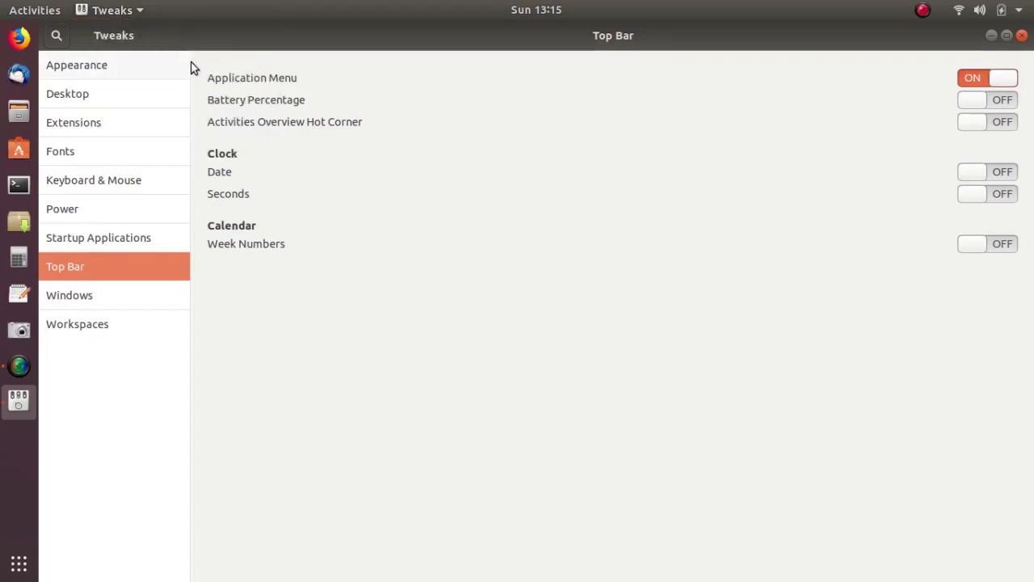
{"action": "left_click", "coordinate": [968, 174]}
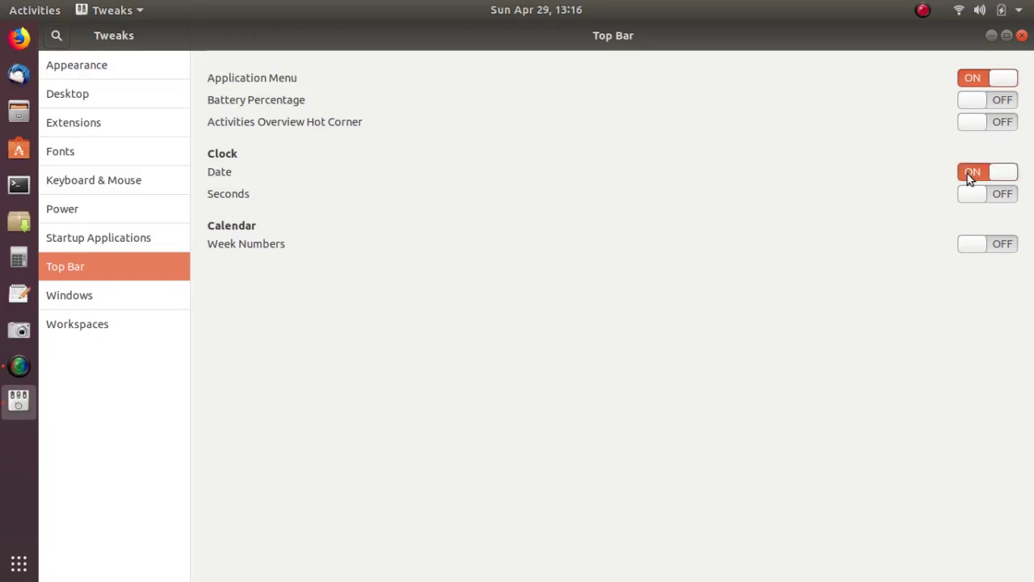
{"action": "left_click", "coordinate": [87, 296]}
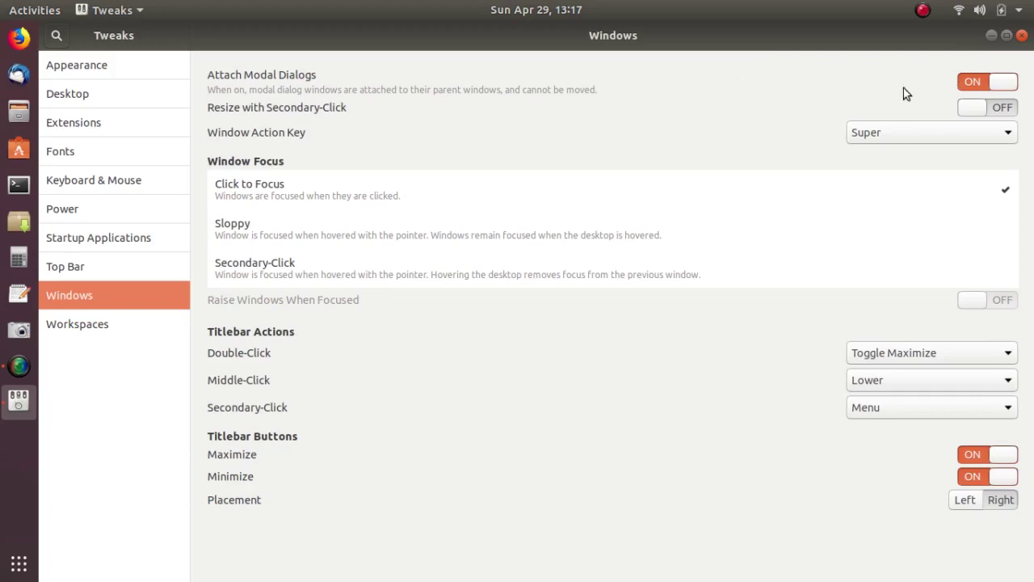
{"action": "left_click", "coordinate": [971, 81]}
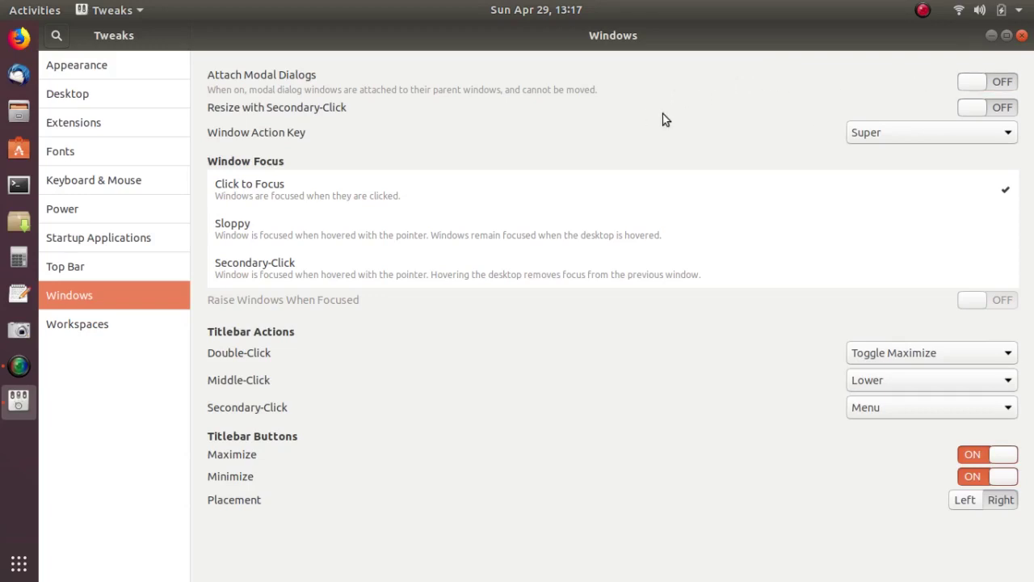
- View the Workspaces options in Tweaks, switch to the empty second workspace, and open Files there
{"action": "left_click", "coordinate": [104, 324]}
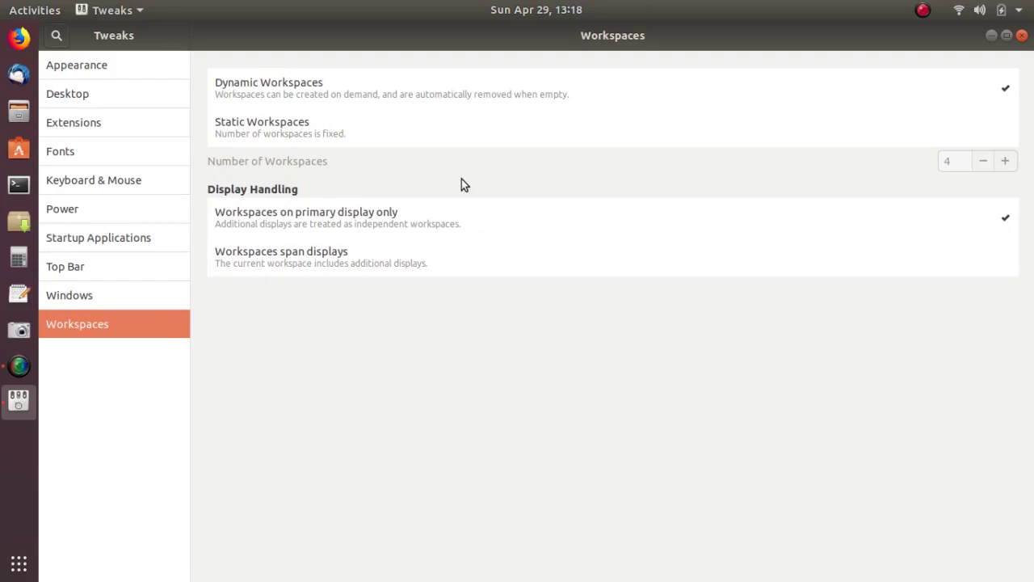
{"action": "key", "text": "super"}
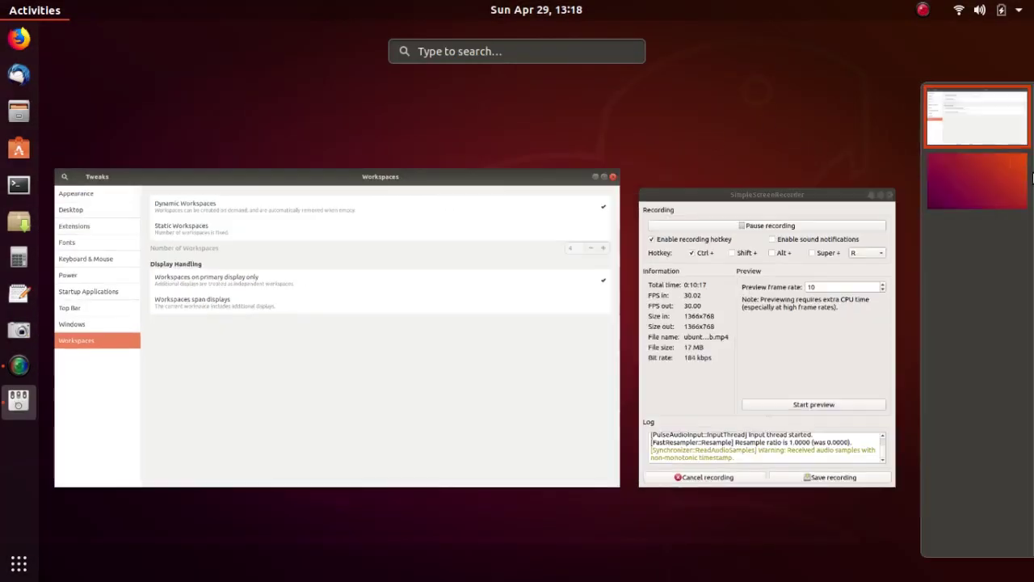
{"action": "left_click", "coordinate": [980, 185]}
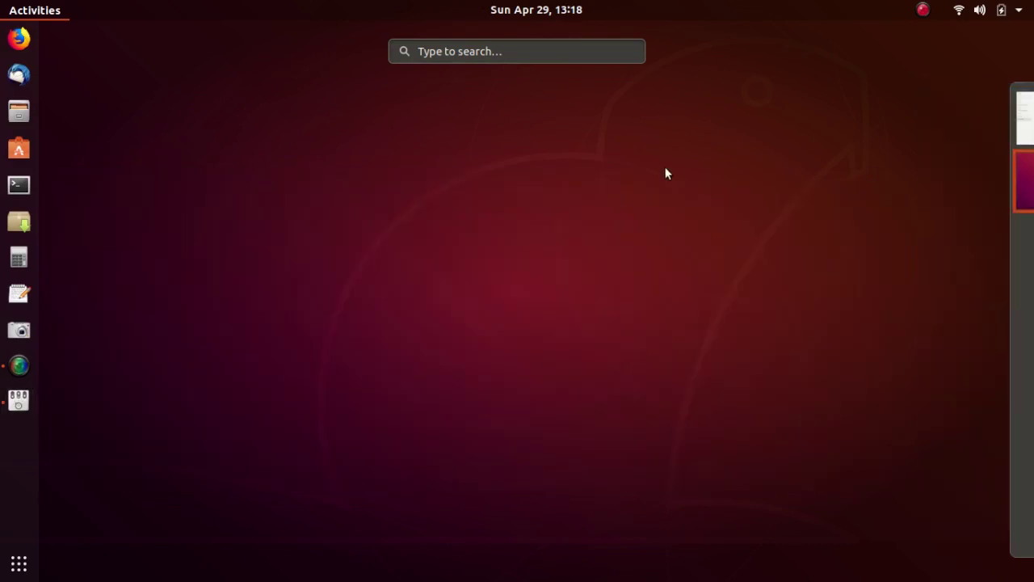
{"action": "left_click", "coordinate": [19, 111]}
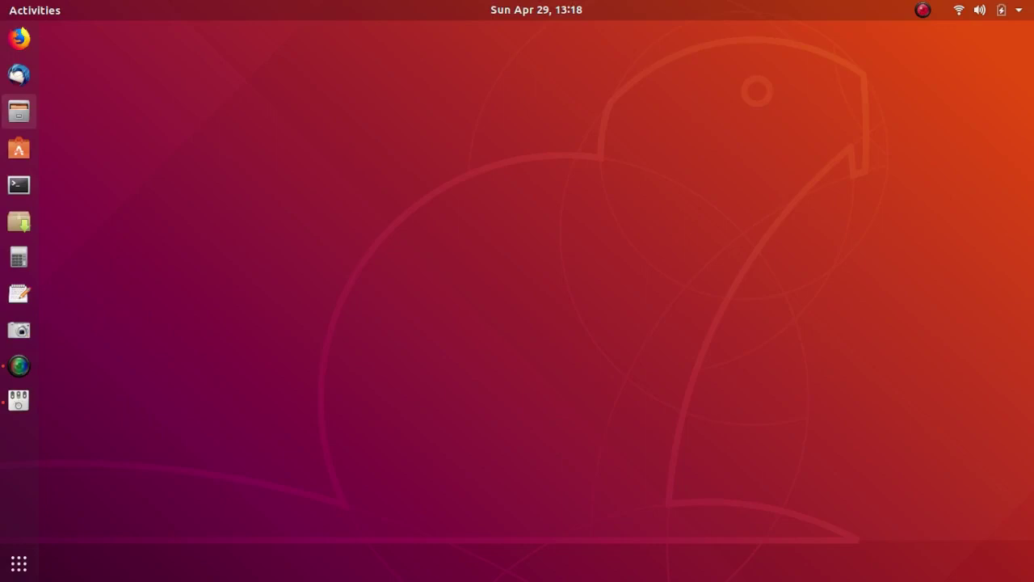
{"action": "left_click", "coordinate": [20, 112]}
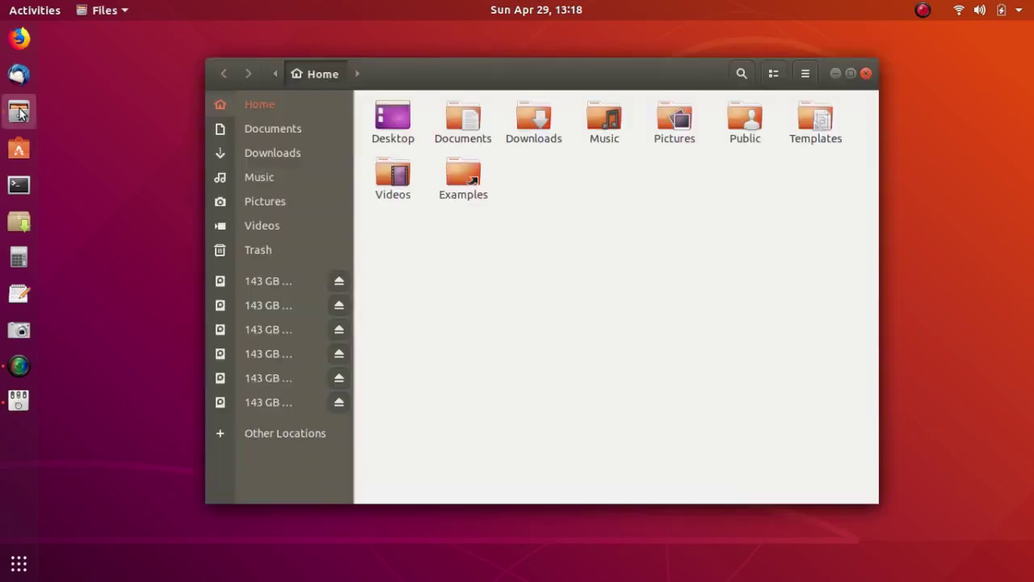
- Close the Files window from the Activities overview, return to the first workspace, and close Tweaks
{"action": "key", "text": "super"}
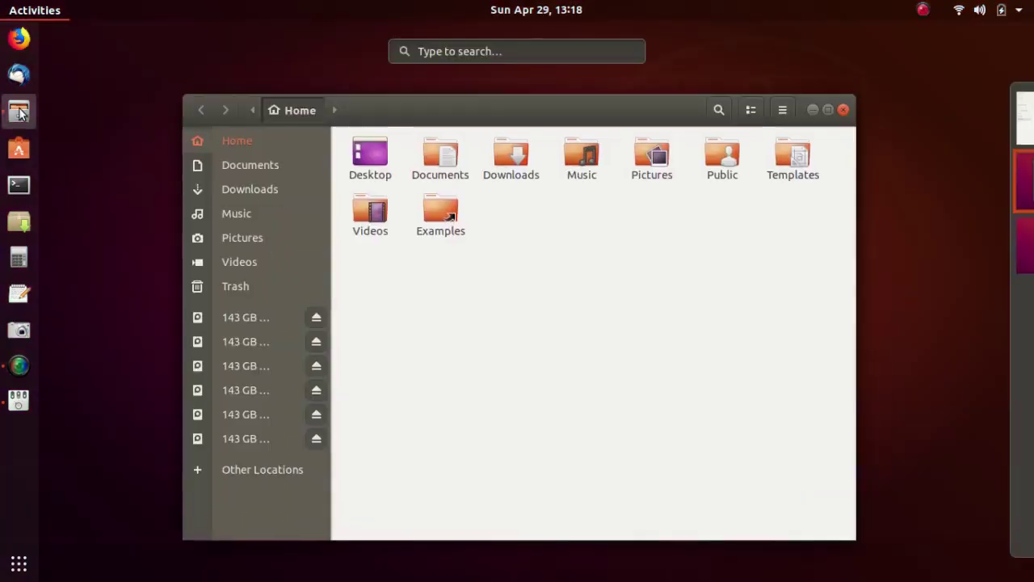
{"action": "mouse_move", "coordinate": [1000, 259]}
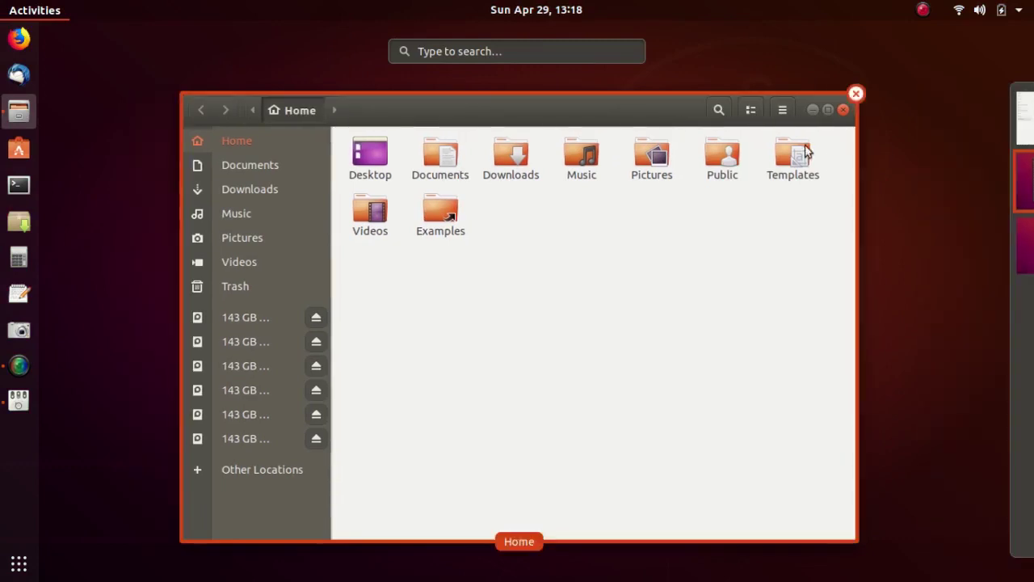
{"action": "left_click", "coordinate": [856, 94]}
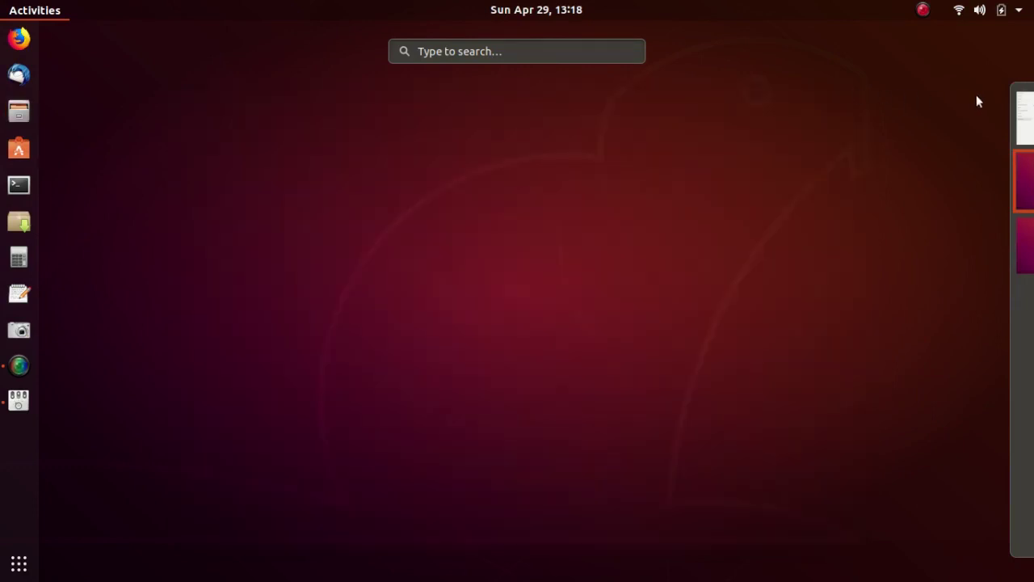
{"action": "left_click", "coordinate": [983, 117]}
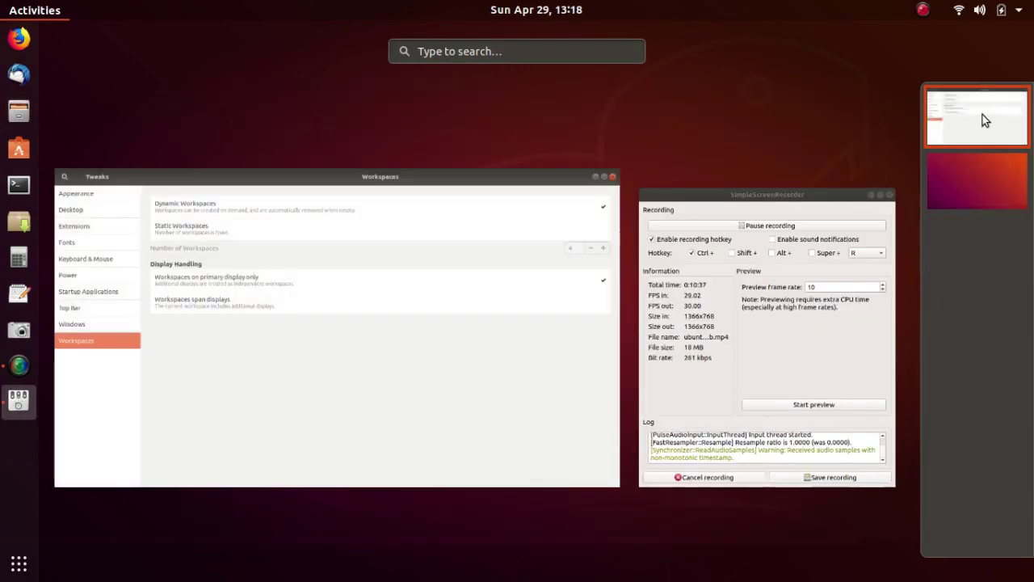
{"action": "left_click", "coordinate": [498, 305]}
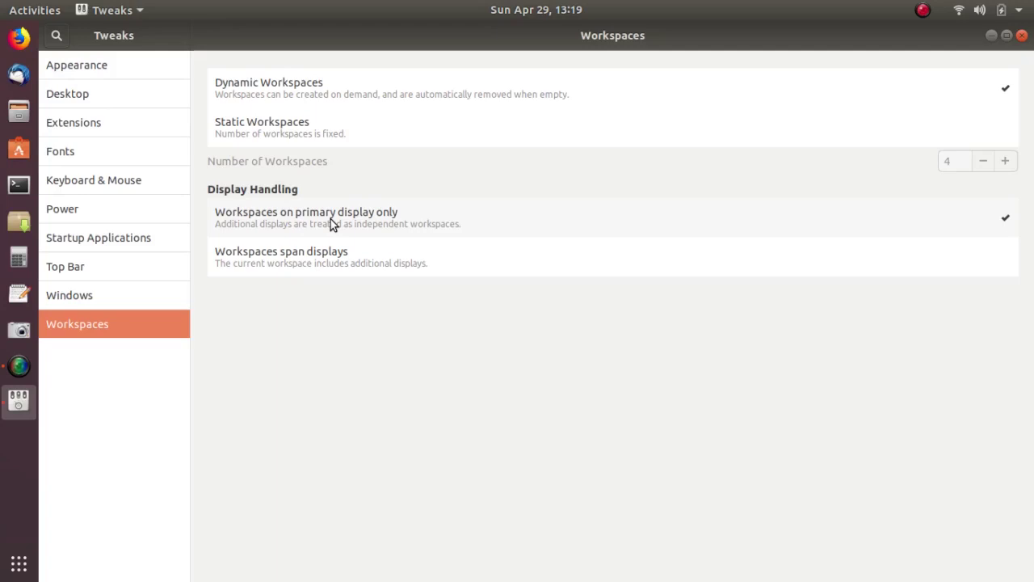
{"action": "left_click", "coordinate": [1021, 37]}
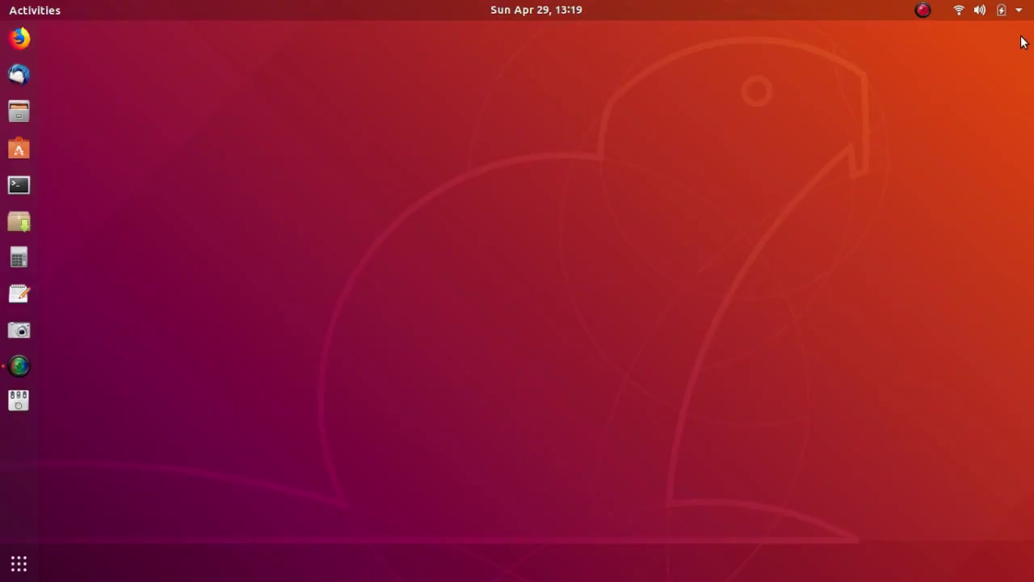
- Open the system Settings, view the Wi-Fi page, and turn off Bluetooth
{"action": "left_click", "coordinate": [974, 11]}
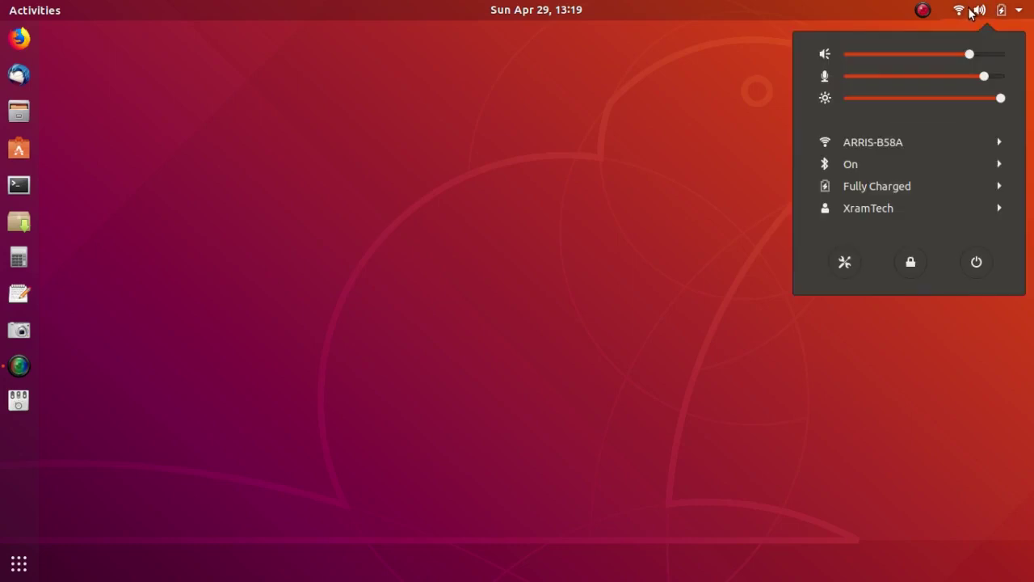
{"action": "left_click", "coordinate": [846, 262]}
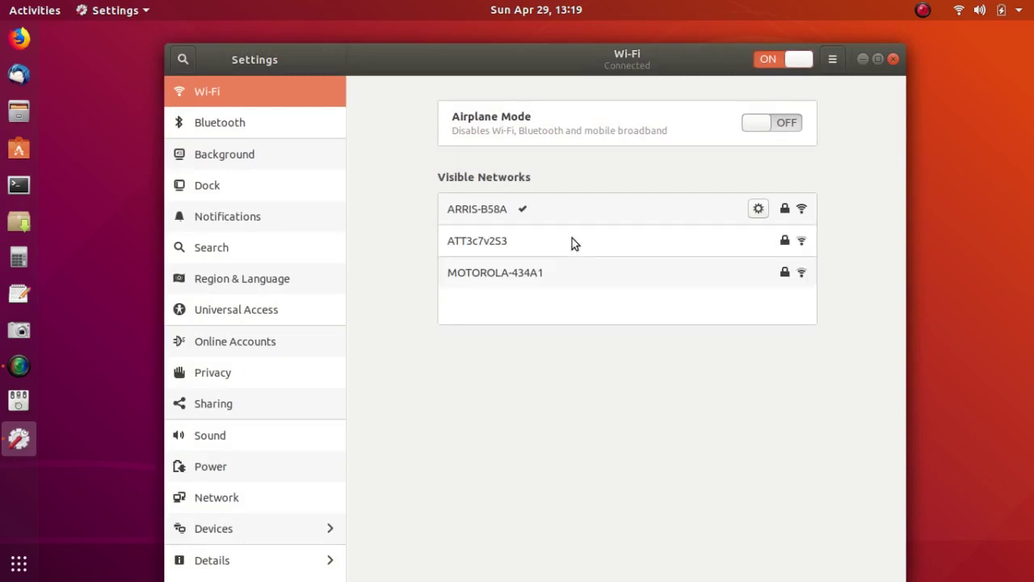
{"action": "left_click", "coordinate": [290, 129]}
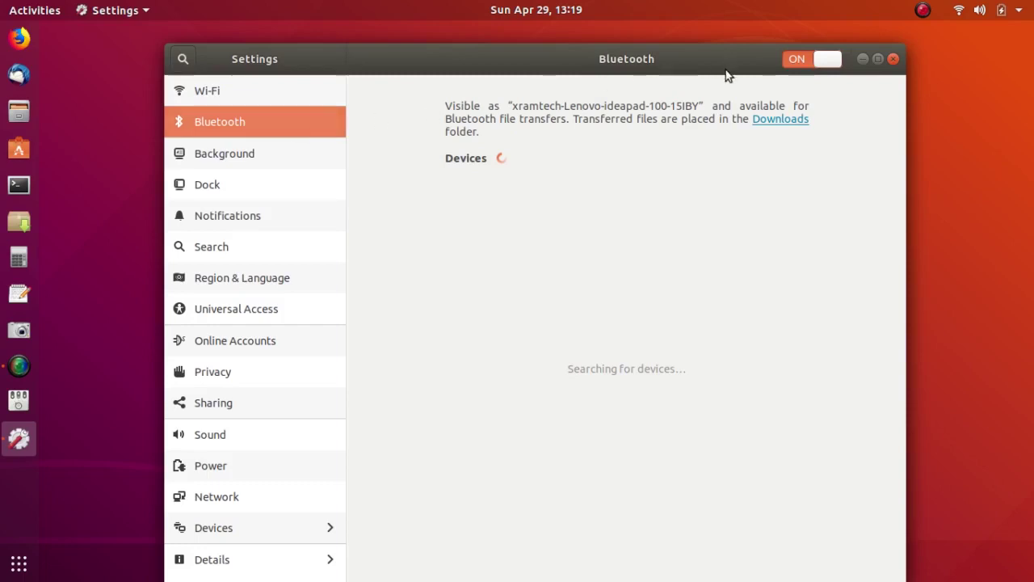
{"action": "left_click", "coordinate": [799, 61]}
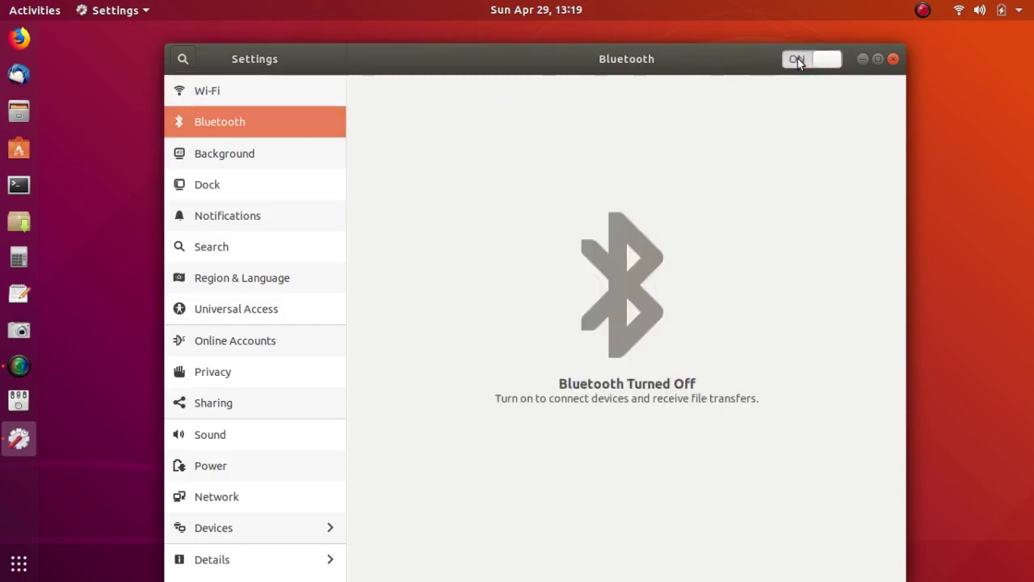
- View the Background settings, then try the Bottom and Right dock positions and set the dock back to Left
{"action": "left_click", "coordinate": [207, 157]}
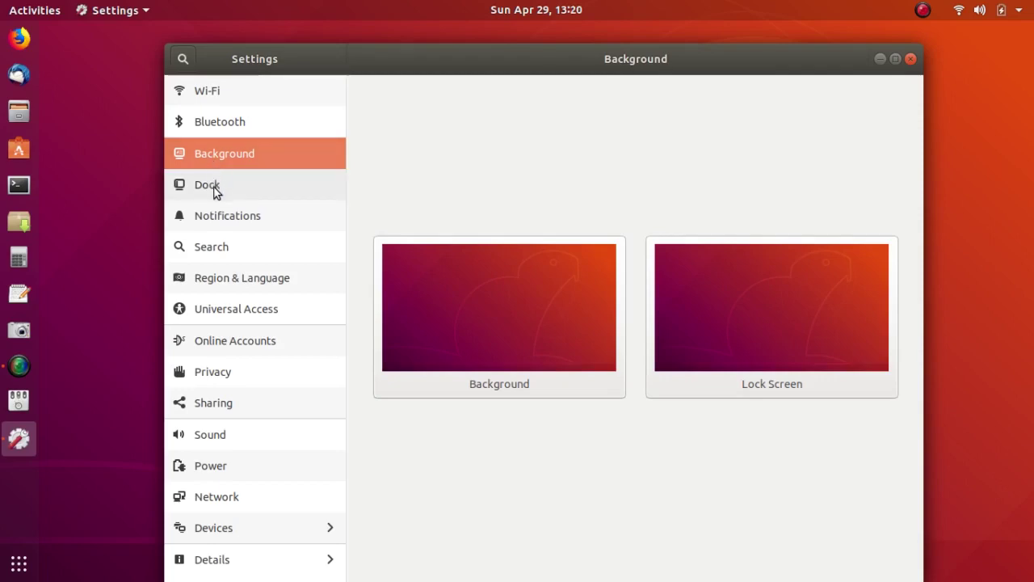
{"action": "left_click", "coordinate": [215, 187]}
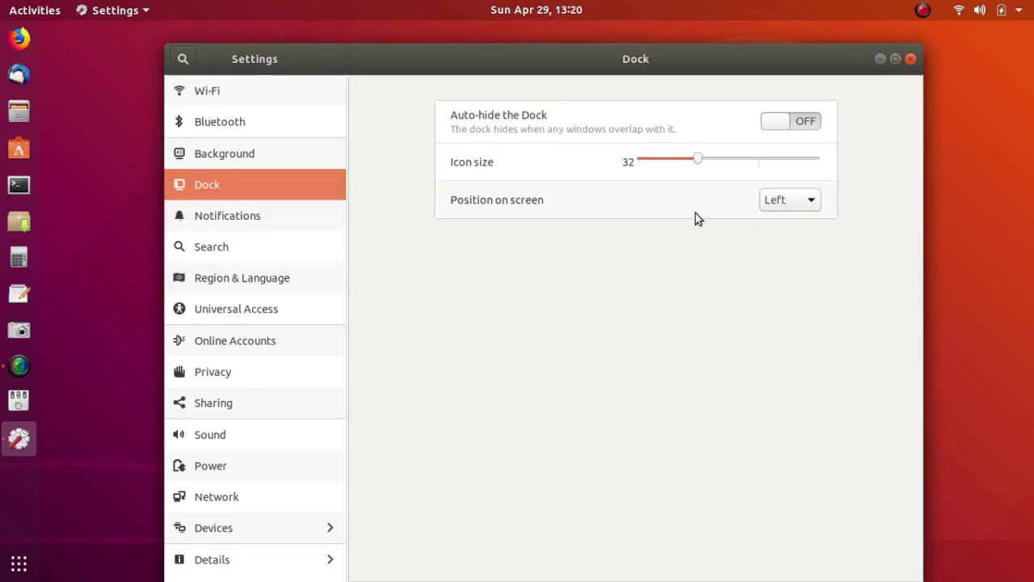
{"action": "left_click", "coordinate": [814, 204]}
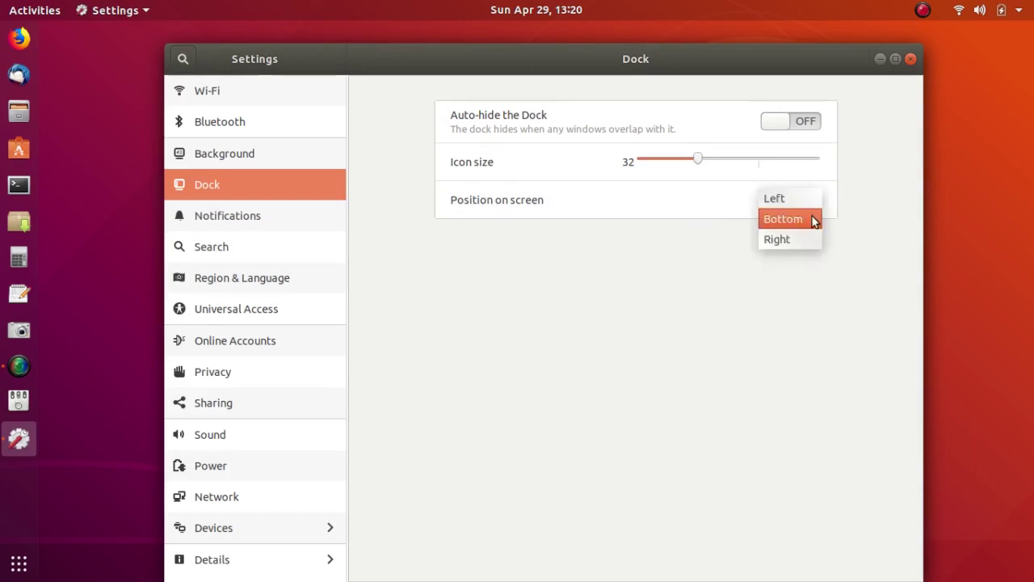
{"action": "left_click", "coordinate": [814, 219]}
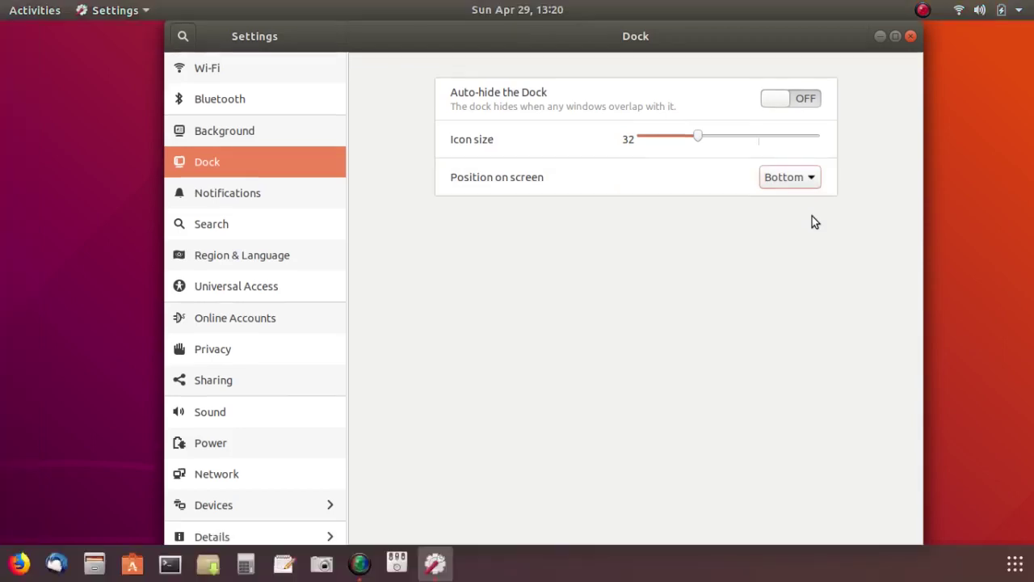
{"action": "left_click", "coordinate": [813, 177]}
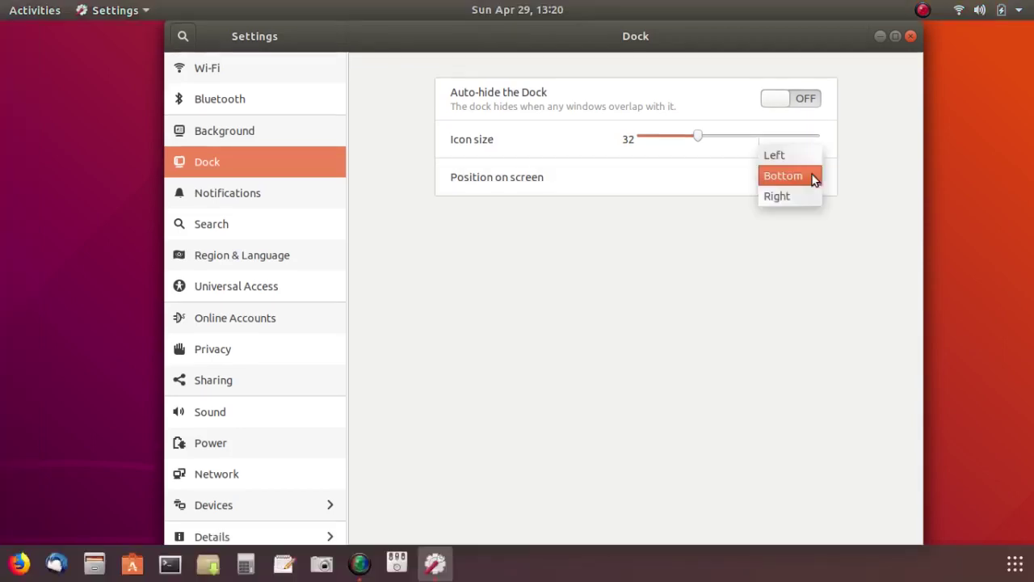
{"action": "left_click", "coordinate": [814, 179]}
{"action": "left_click", "coordinate": [813, 177]}
{"action": "left_click", "coordinate": [810, 206]}
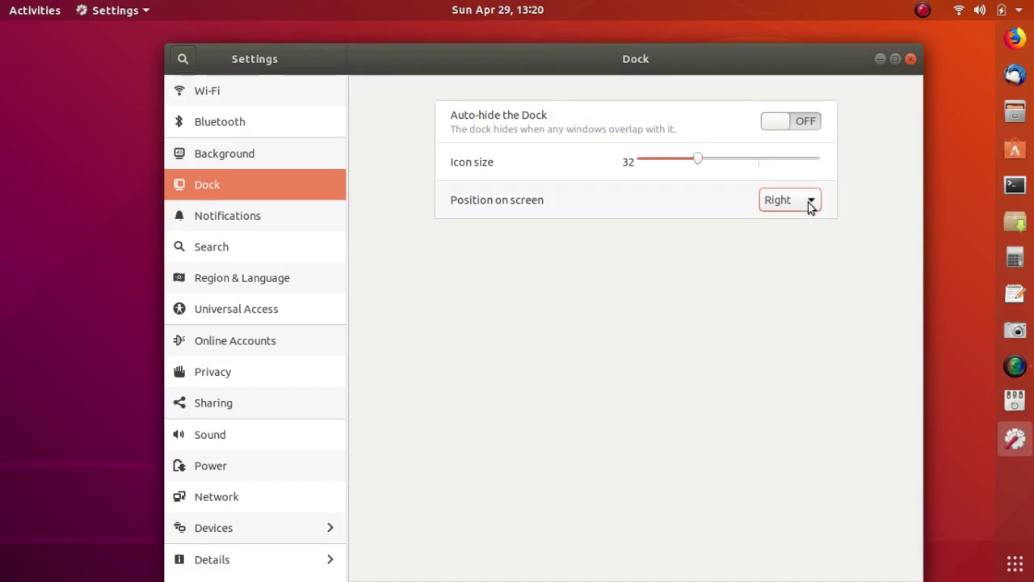
{"action": "left_click", "coordinate": [809, 202]}
{"action": "left_click", "coordinate": [774, 157]}
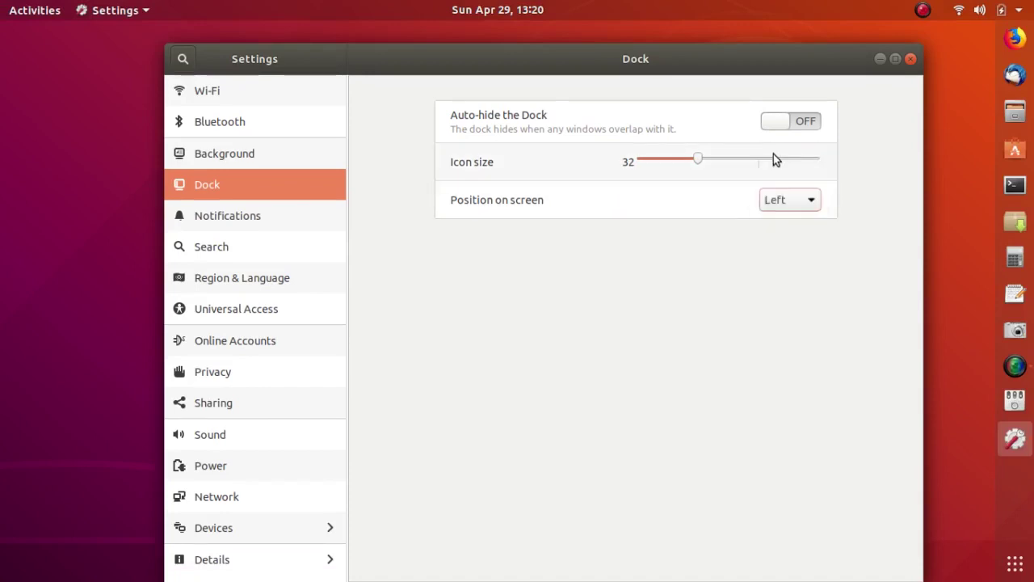
- Review the Notifications, Search, Region & Language, Universal Access and Online Accounts settings
{"action": "left_click", "coordinate": [232, 218]}
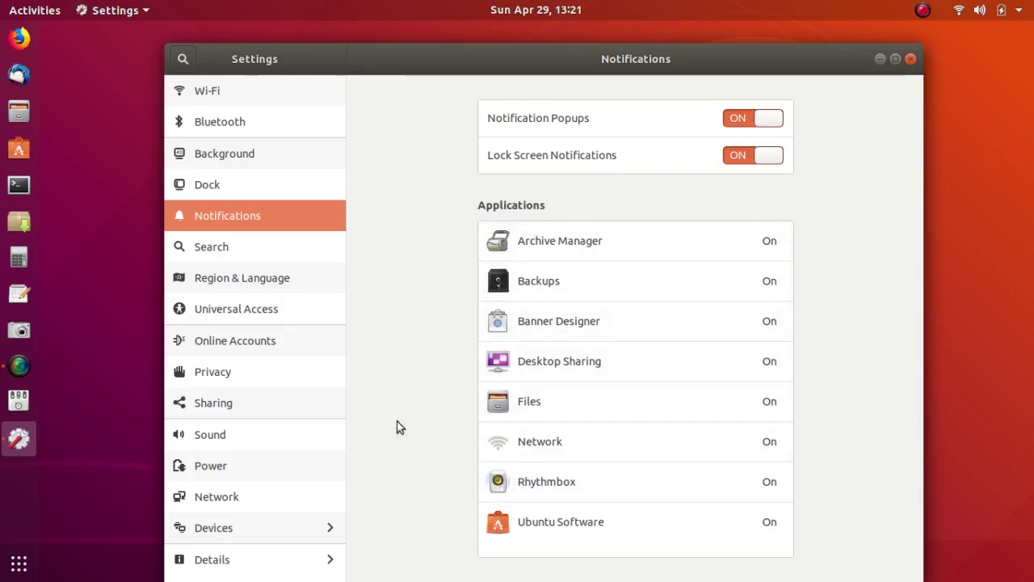
{"action": "left_click", "coordinate": [206, 252]}
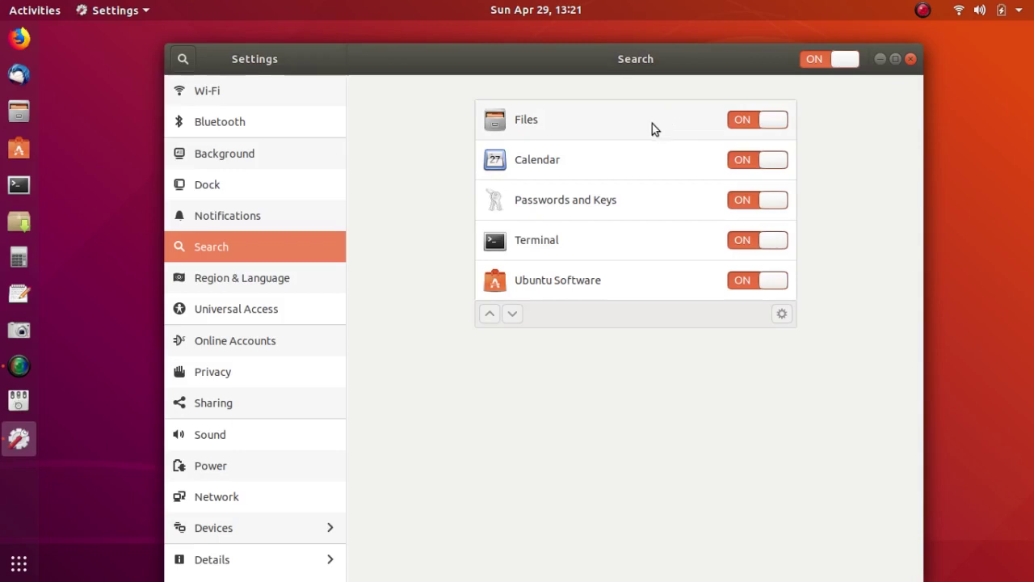
{"action": "left_click", "coordinate": [283, 280]}
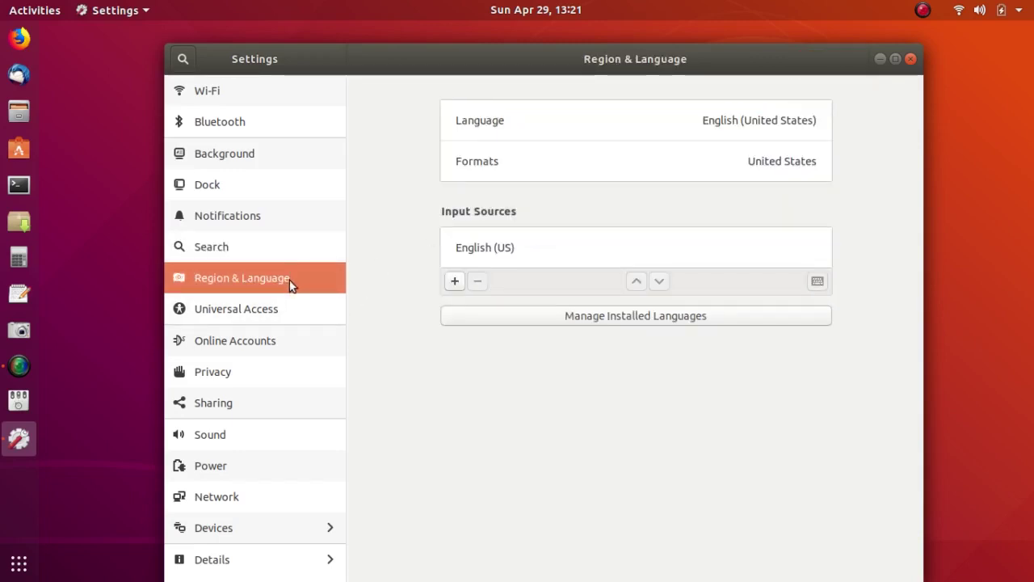
{"action": "left_click", "coordinate": [265, 320]}
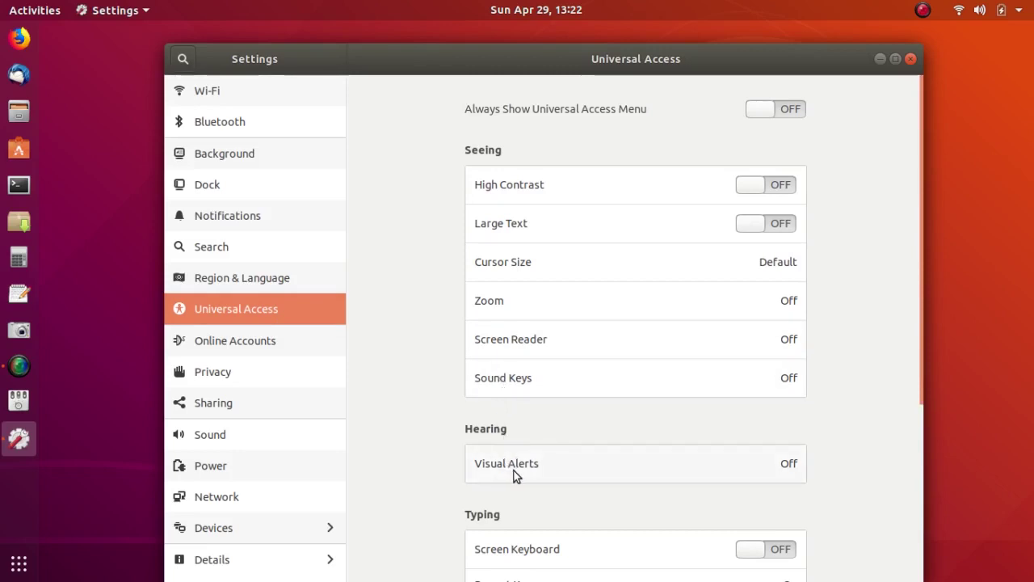
{"action": "left_click", "coordinate": [233, 342]}
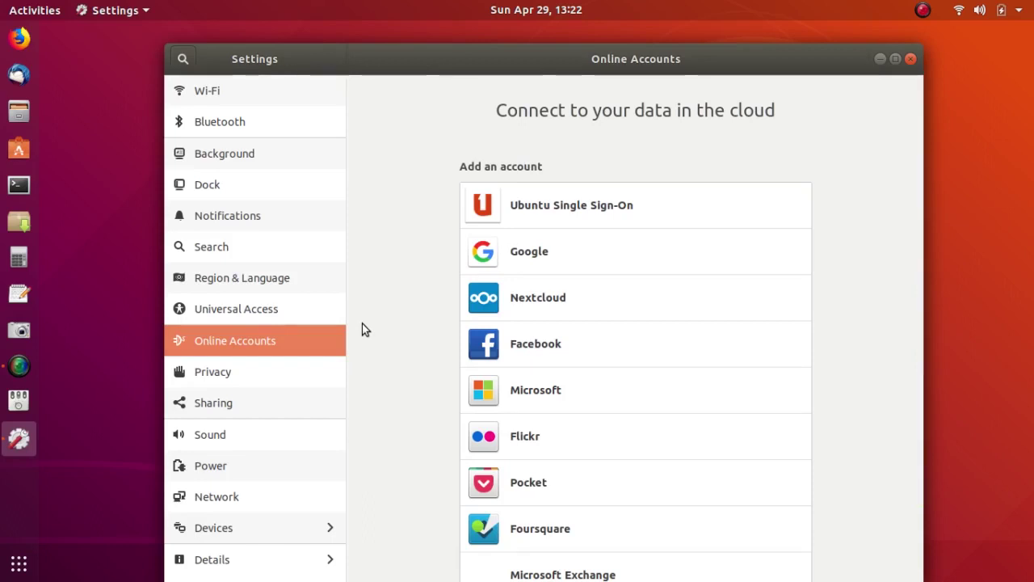
- In the Privacy settings, turn off Automatic Problem Reporting
{"action": "left_click", "coordinate": [217, 374]}
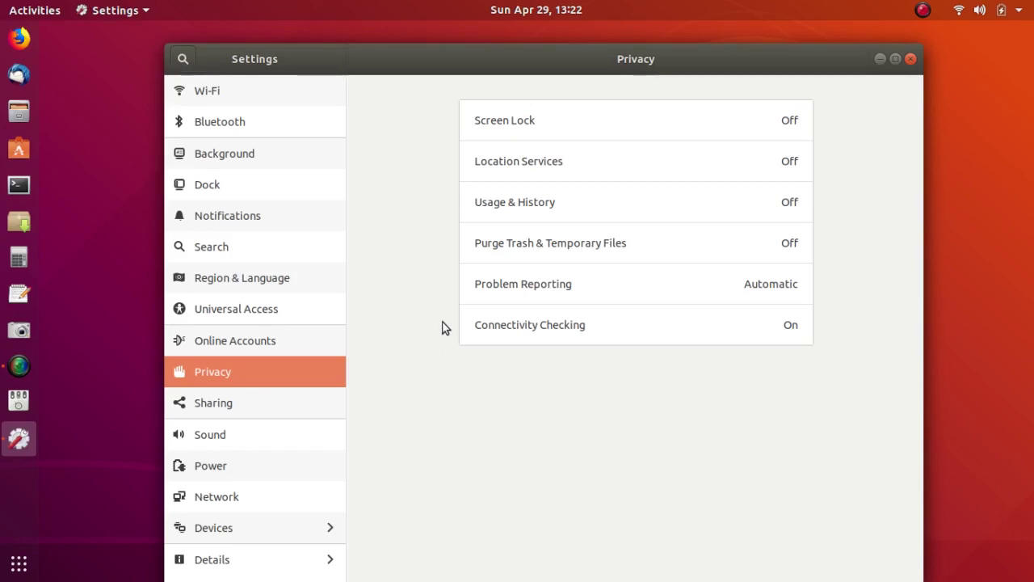
{"action": "left_click", "coordinate": [518, 286]}
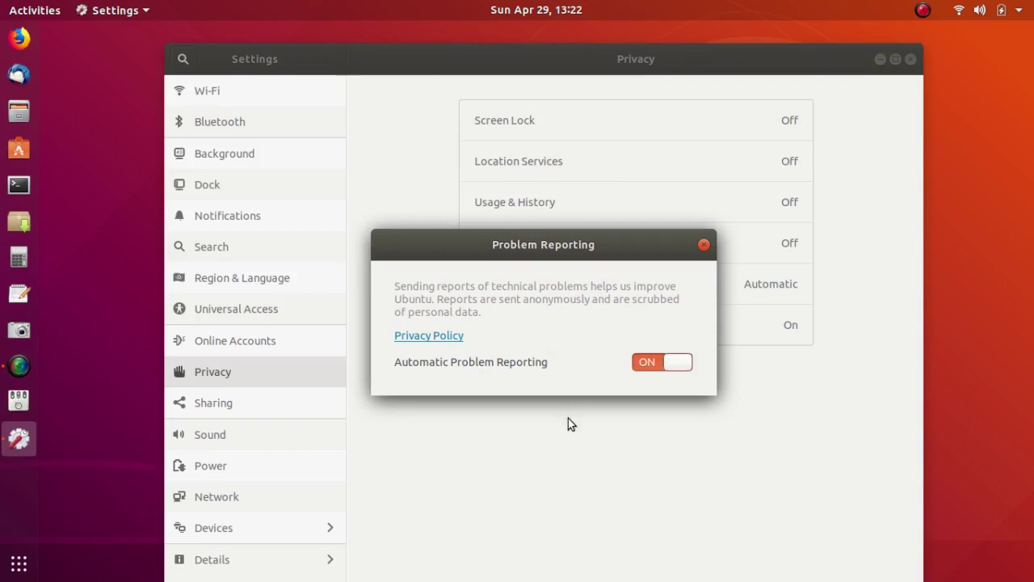
{"action": "left_click", "coordinate": [703, 244]}
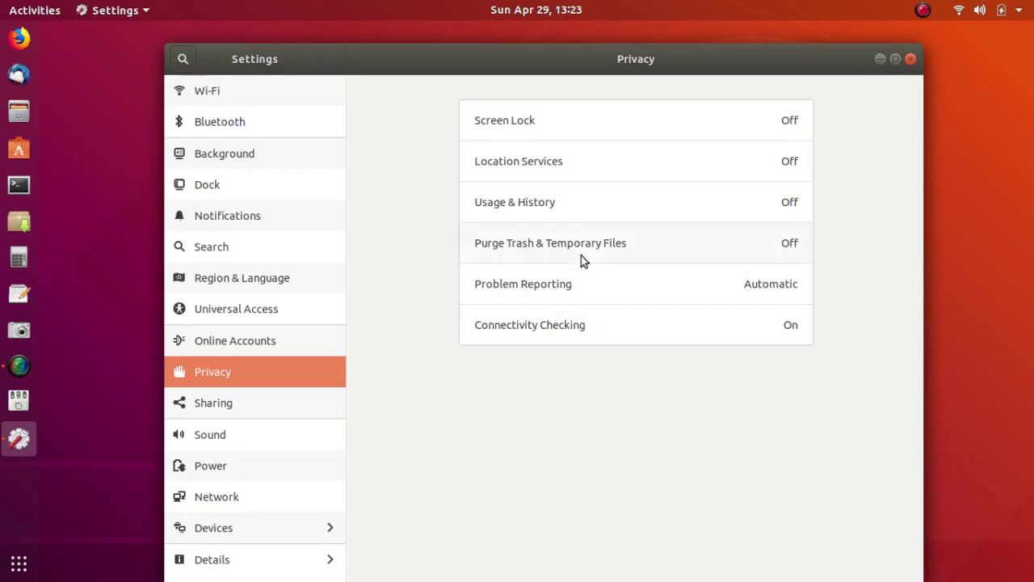
- Review the Usage & History and Location Services privacy options, and the Sharing and Sound settings
{"action": "left_click", "coordinate": [584, 204]}
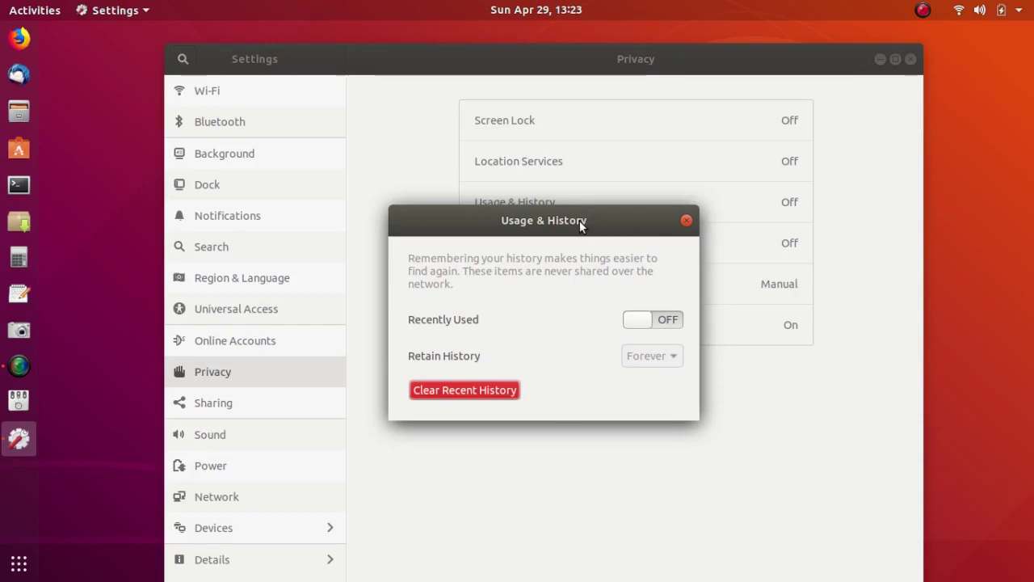
{"action": "left_click", "coordinate": [686, 222]}
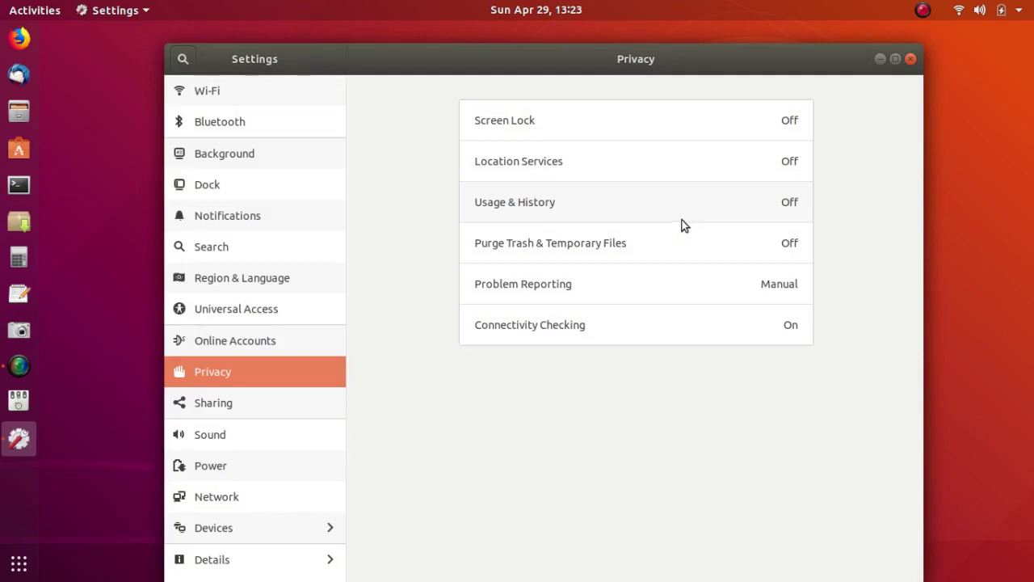
{"action": "left_click", "coordinate": [588, 170]}
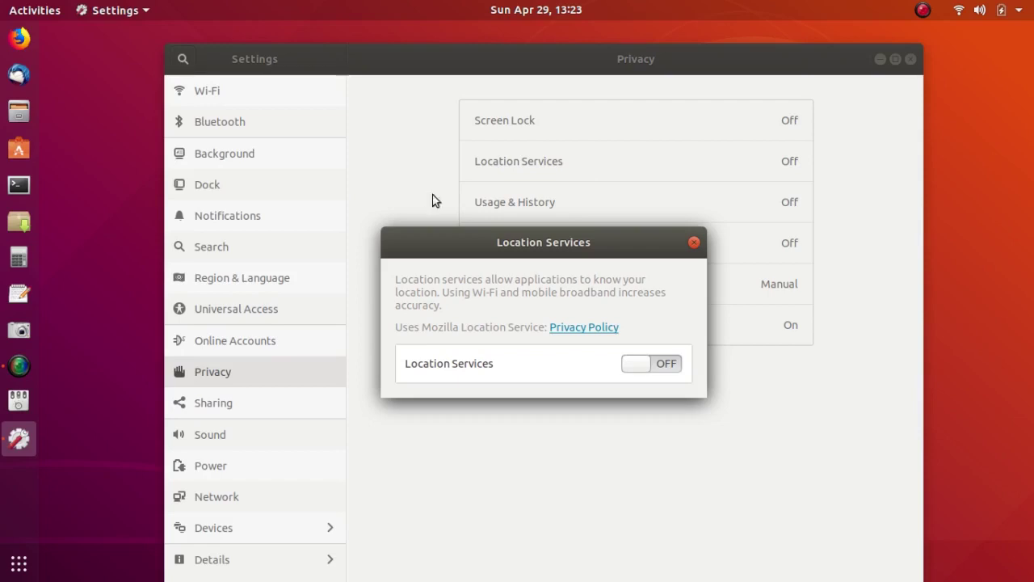
{"action": "left_click", "coordinate": [695, 241]}
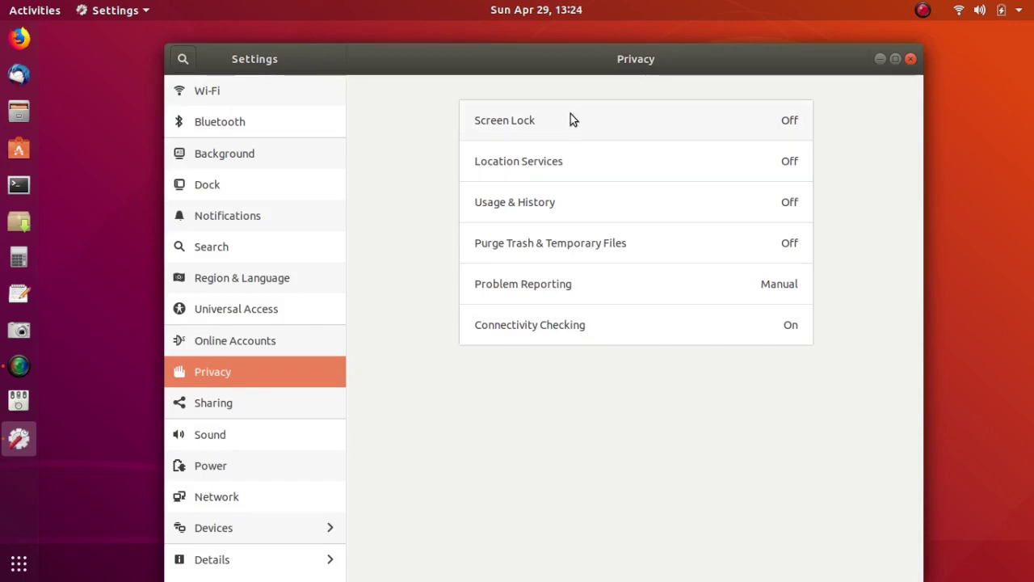
{"action": "left_click", "coordinate": [246, 404]}
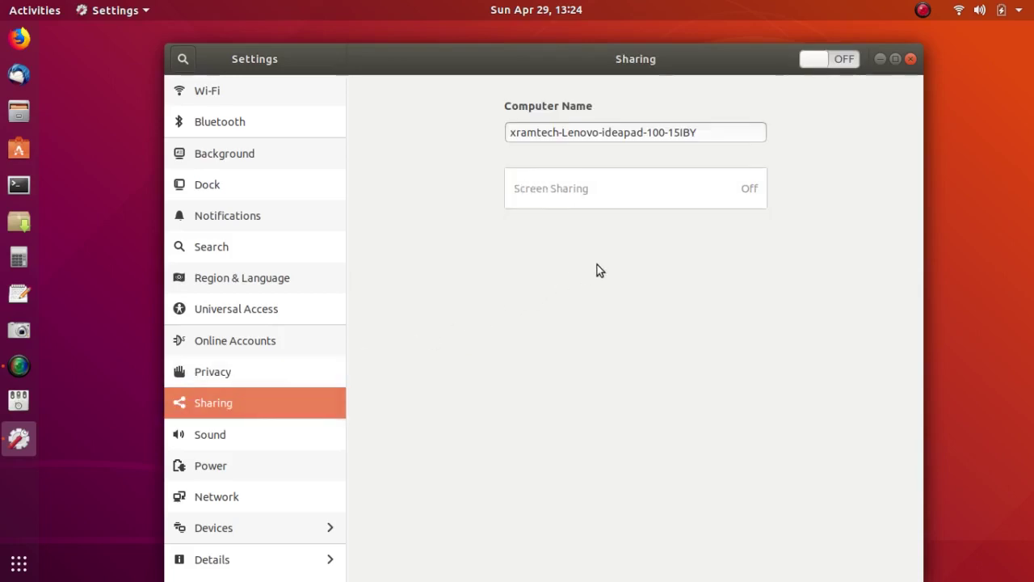
{"action": "left_click", "coordinate": [206, 435]}
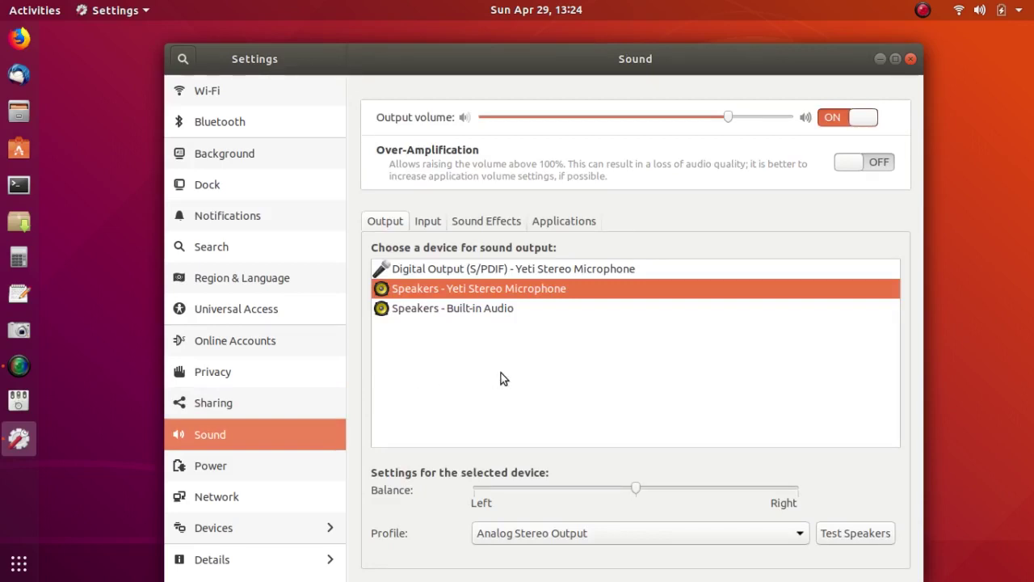
- In the Power settings, turn off Wi-Fi to save power and select Power Off as the power button action
{"action": "left_click", "coordinate": [219, 468]}
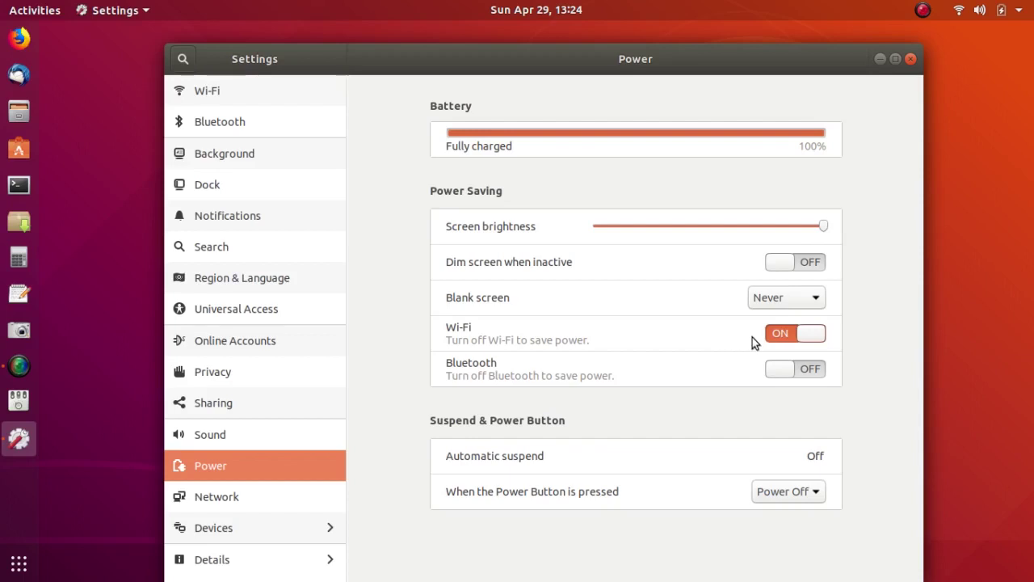
{"action": "left_click", "coordinate": [781, 335]}
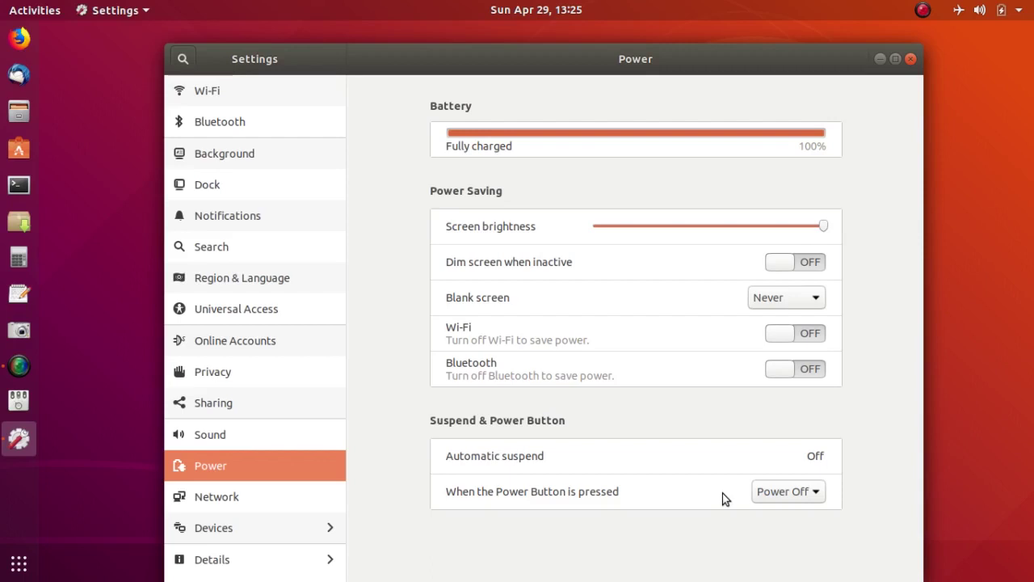
{"action": "left_click", "coordinate": [816, 494]}
{"action": "left_click", "coordinate": [815, 494]}
{"action": "left_click", "coordinate": [814, 495]}
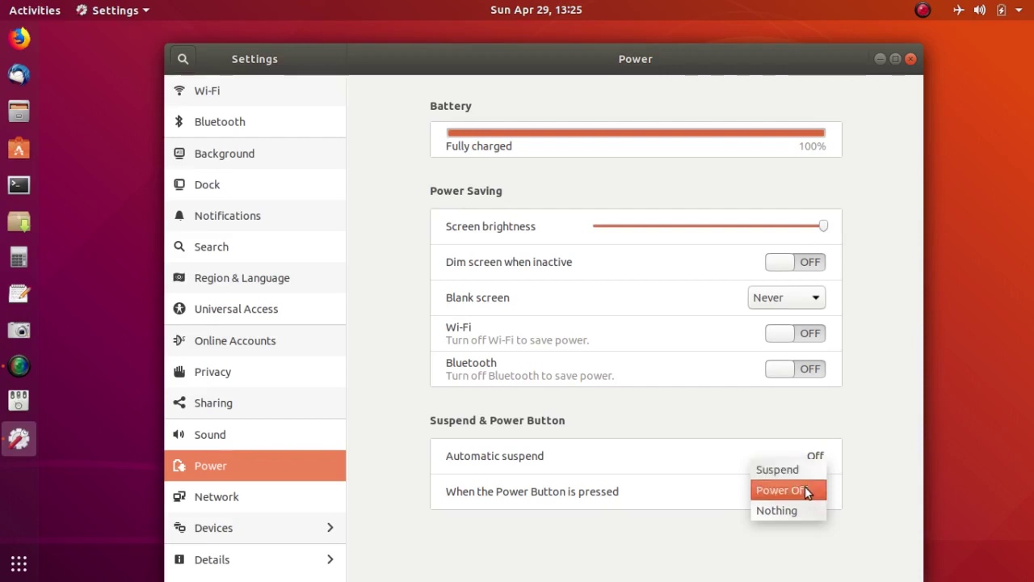
{"action": "left_click", "coordinate": [806, 491]}
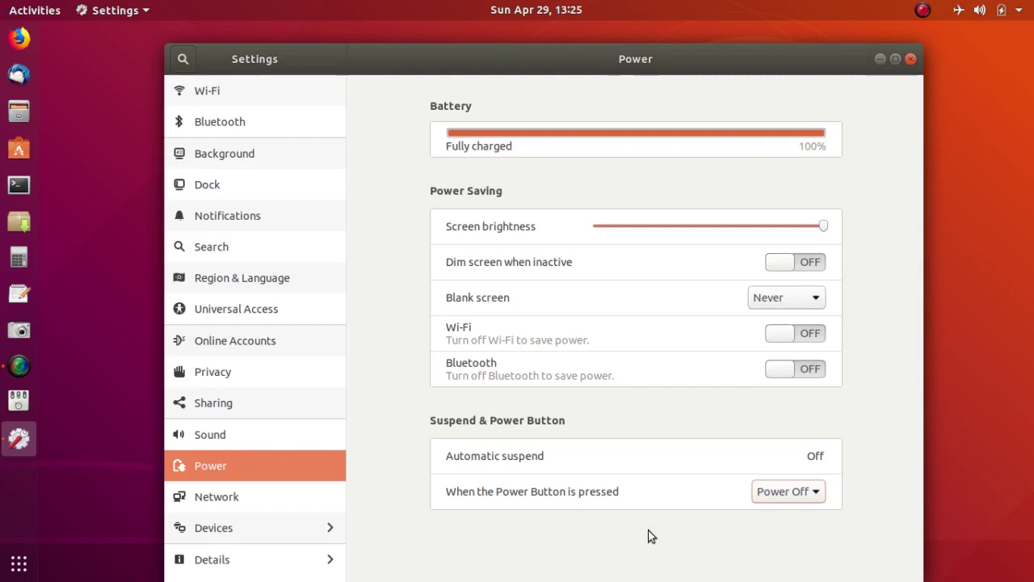
- Review the Network settings and the Displays, Keyboard, Mouse & Touchpad, Printers and Removable Media pages under Devices
{"action": "left_click", "coordinate": [270, 507]}
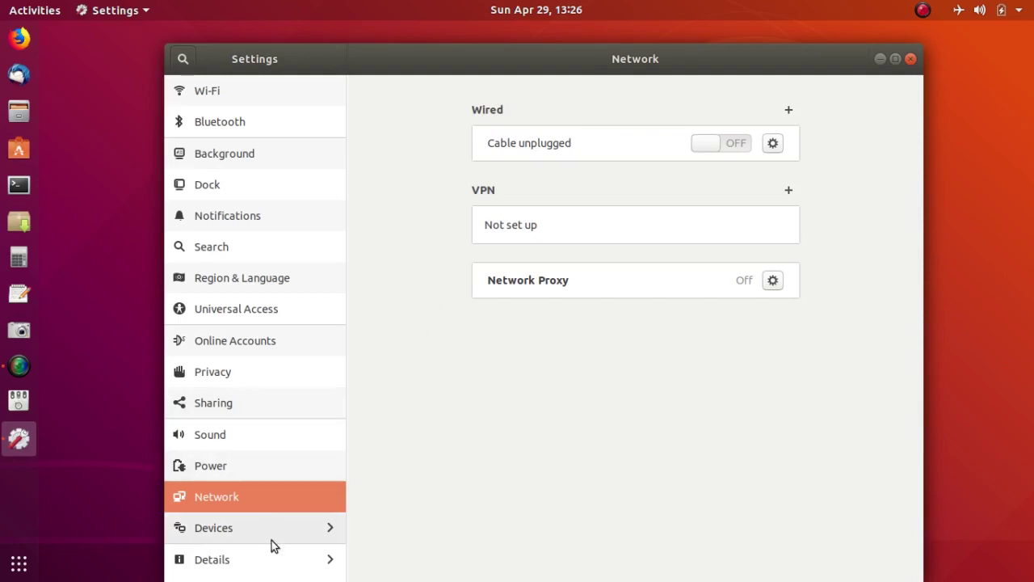
{"action": "left_click", "coordinate": [307, 533]}
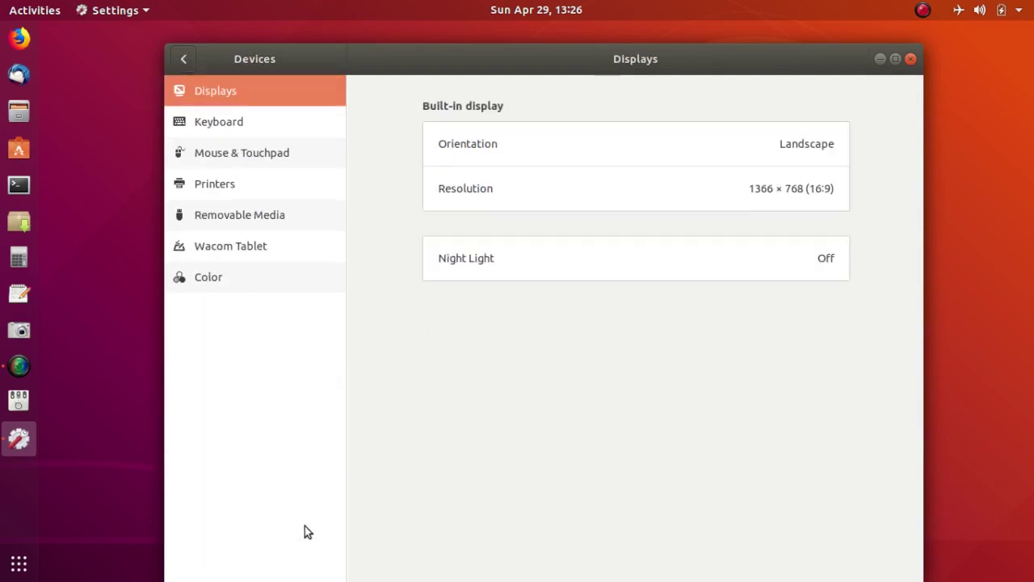
{"action": "left_click", "coordinate": [296, 122]}
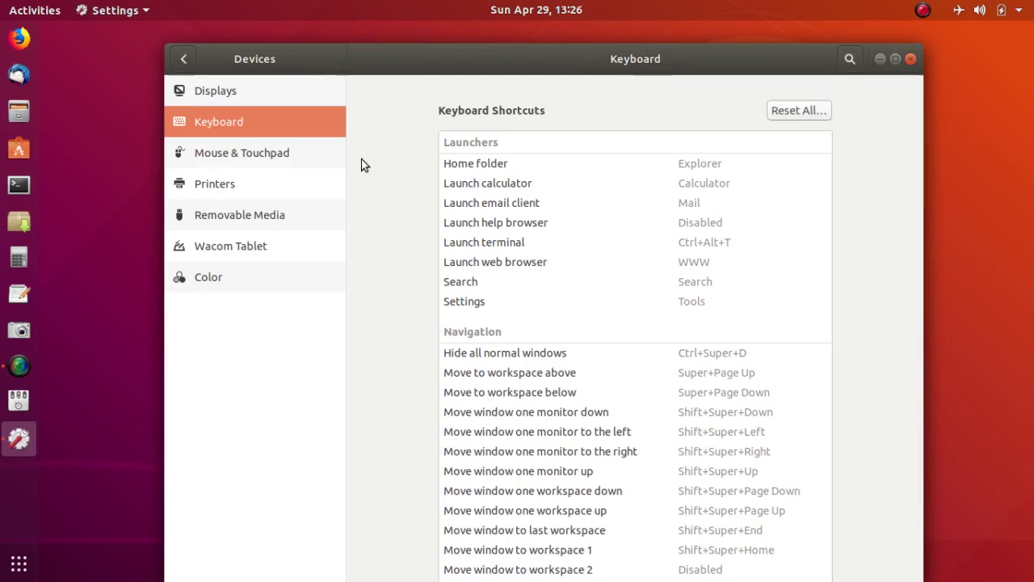
{"action": "left_click", "coordinate": [276, 156]}
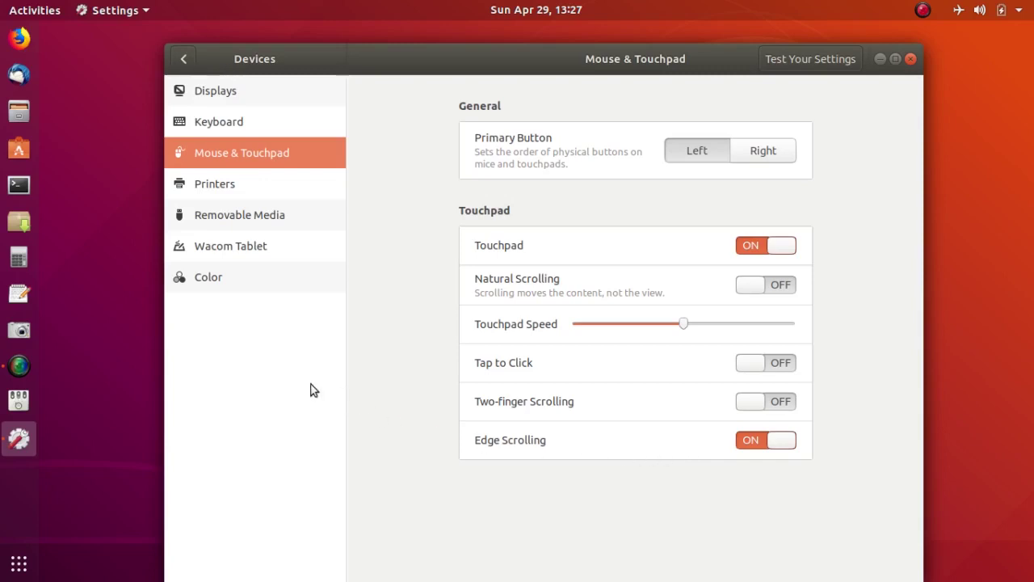
{"action": "left_click", "coordinate": [254, 183]}
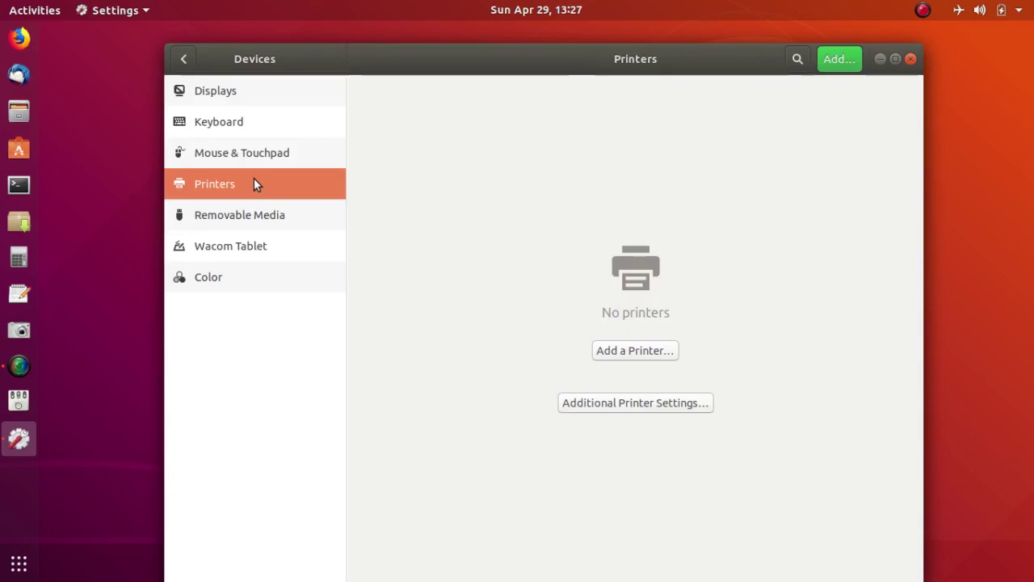
{"action": "left_click", "coordinate": [249, 216]}
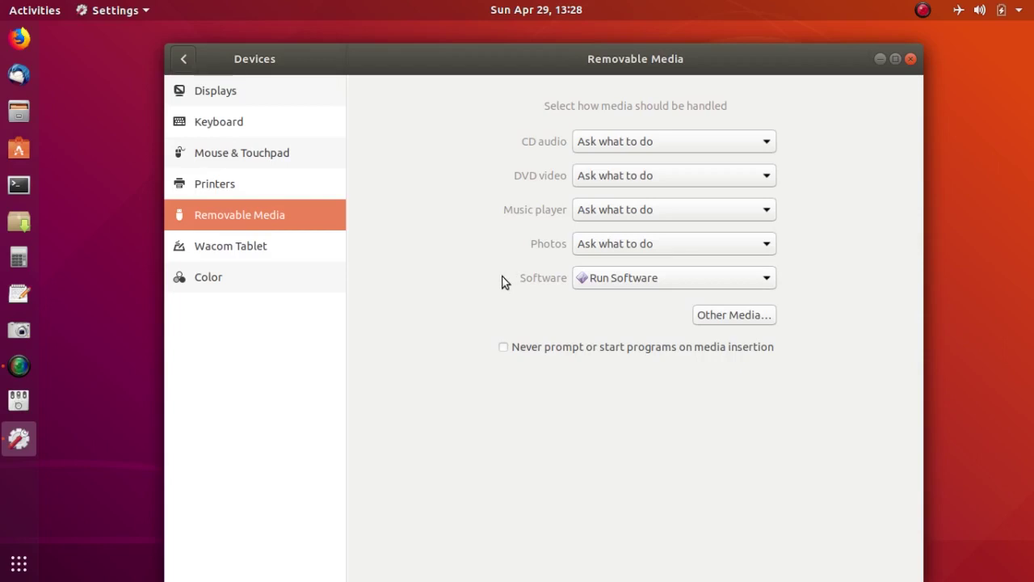
- Review the Wacom Tablet and Color pages of the Devices settings and close Settings
{"action": "left_click", "coordinate": [257, 249]}
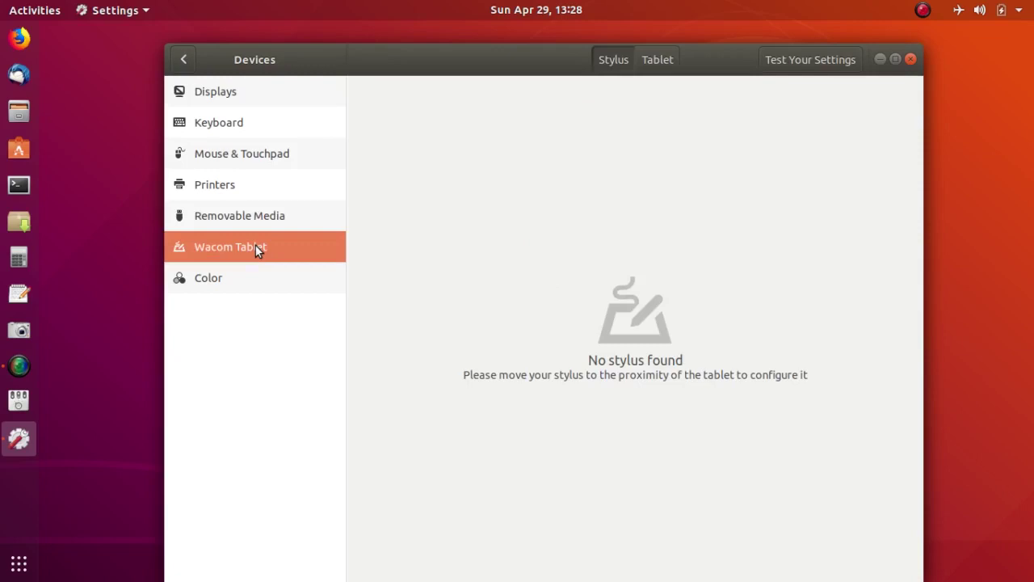
{"action": "left_click", "coordinate": [215, 279]}
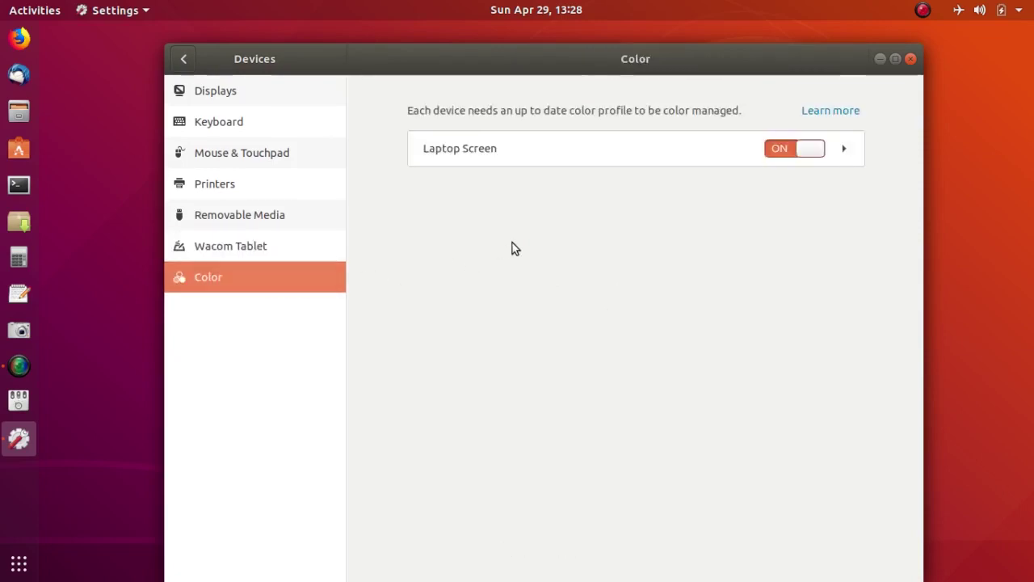
{"action": "left_click", "coordinate": [912, 60]}
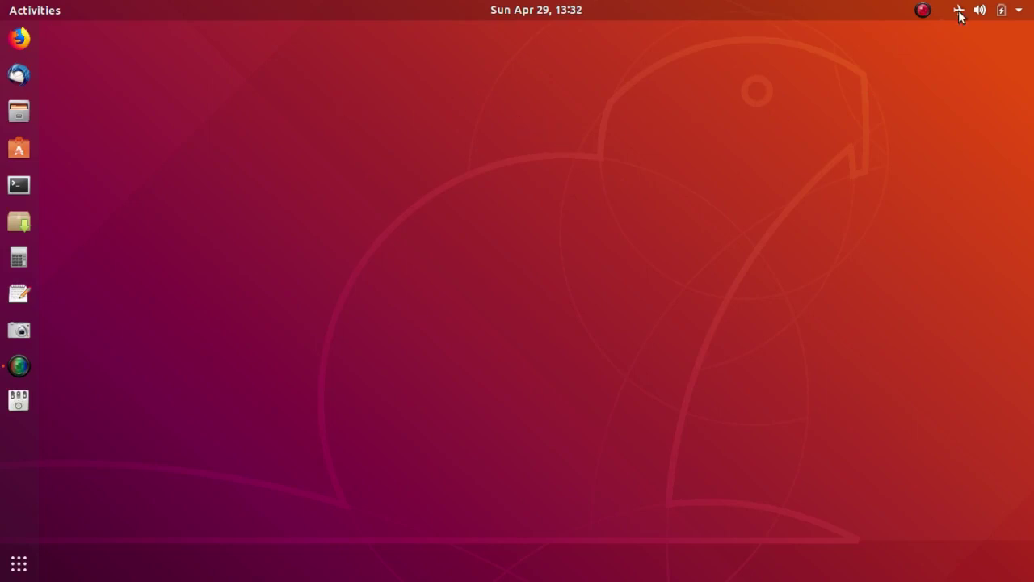
- Turn off Airplane Mode and turn on Wi-Fi
{"action": "left_click", "coordinate": [959, 11]}
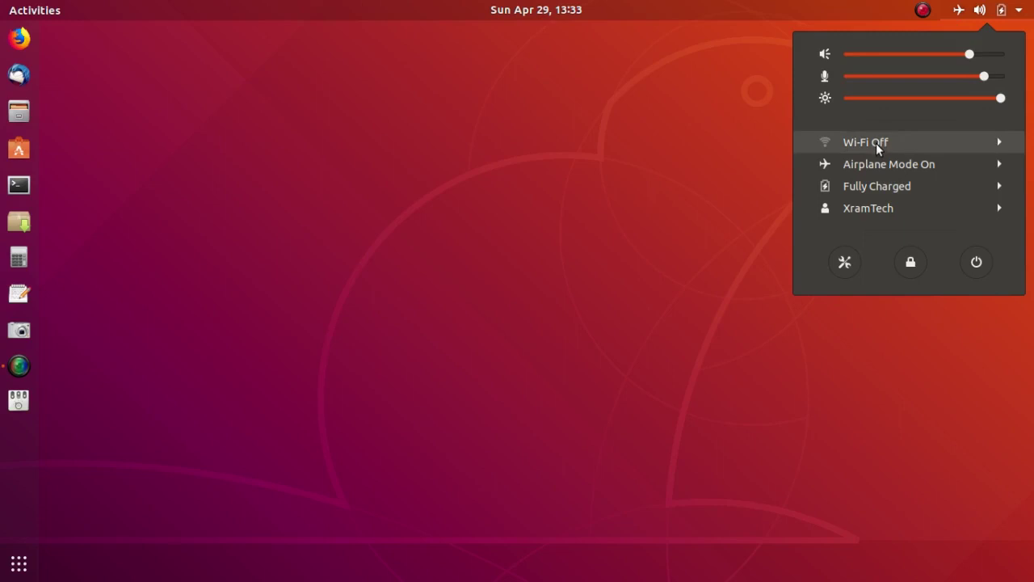
{"action": "left_click", "coordinate": [747, 92]}
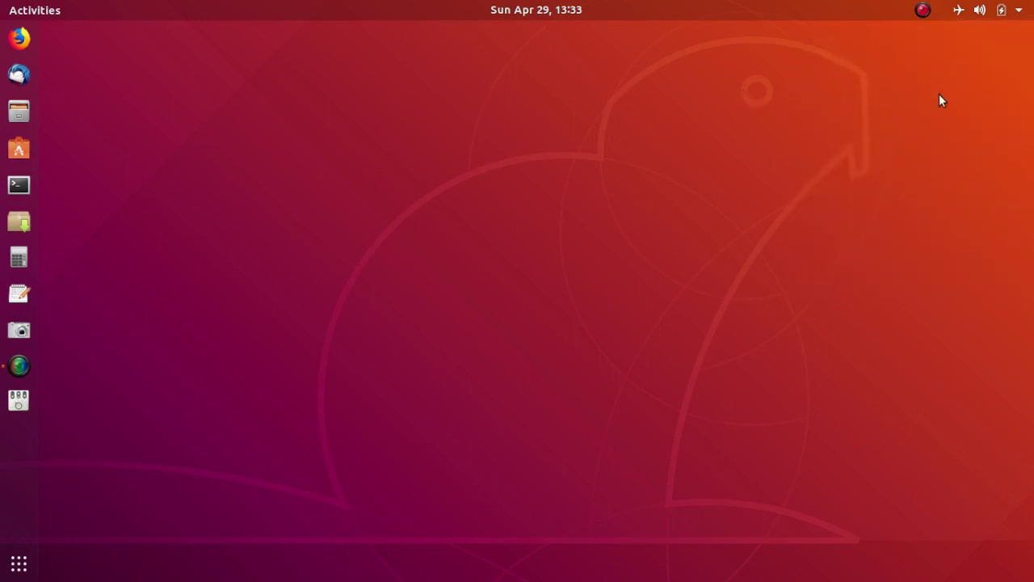
{"action": "left_click", "coordinate": [957, 16]}
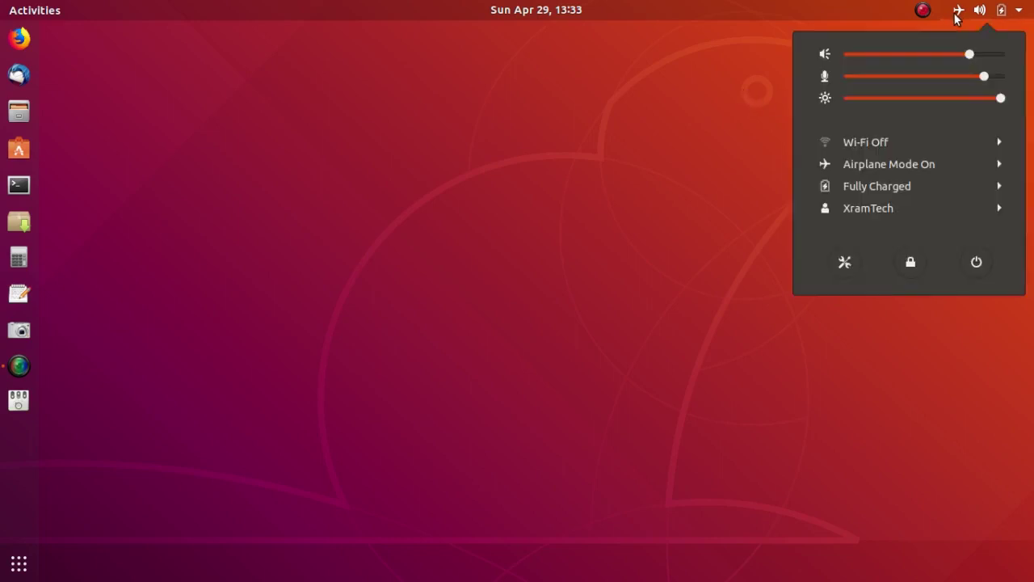
{"action": "left_click", "coordinate": [897, 166]}
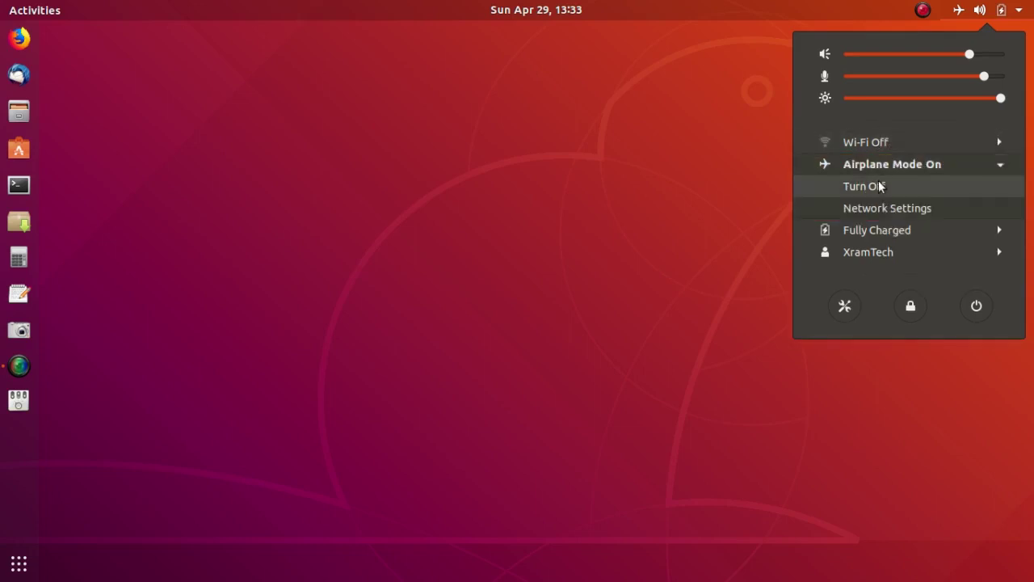
{"action": "left_click", "coordinate": [881, 188]}
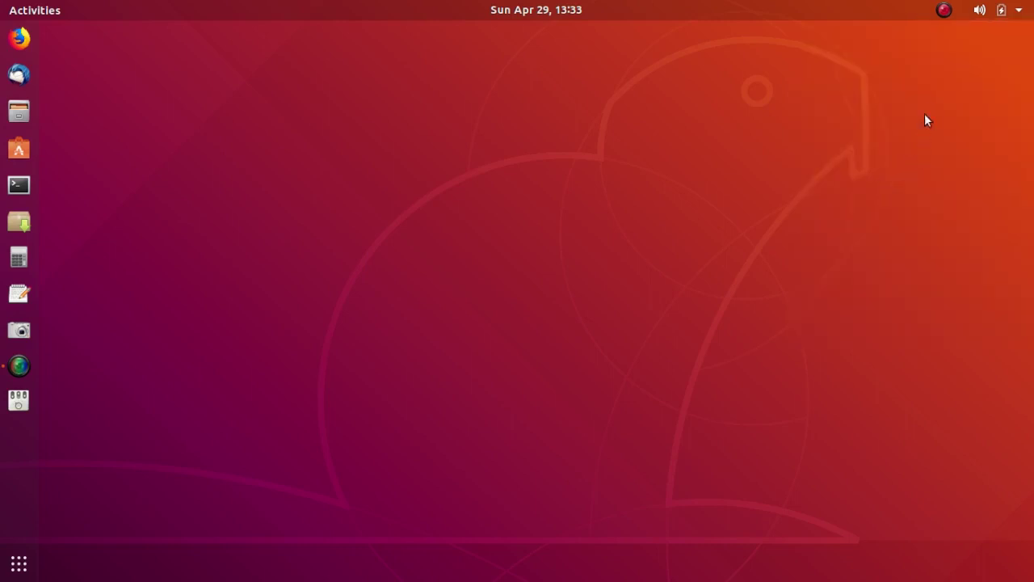
{"action": "left_click", "coordinate": [980, 14]}
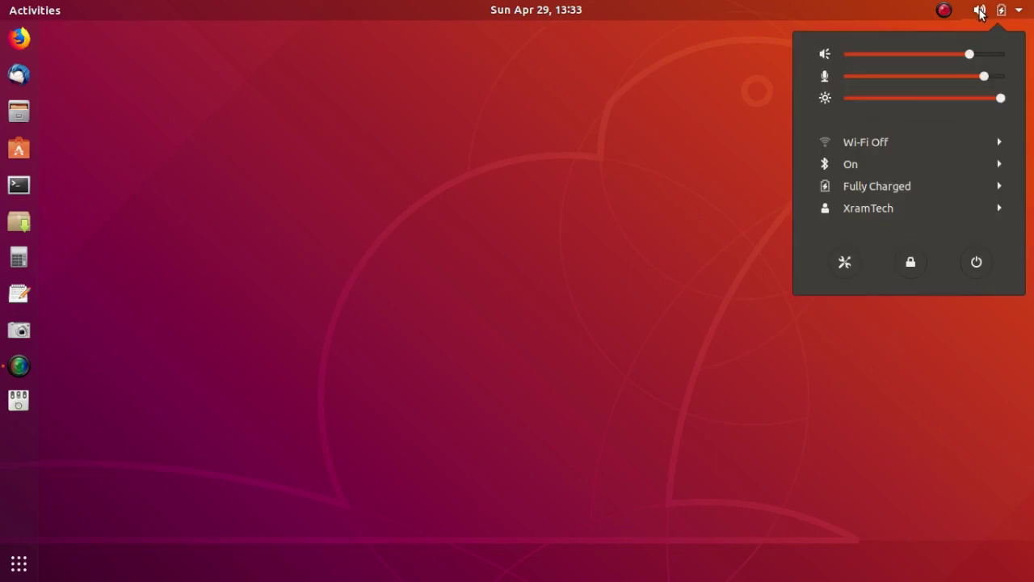
{"action": "left_click", "coordinate": [883, 142]}
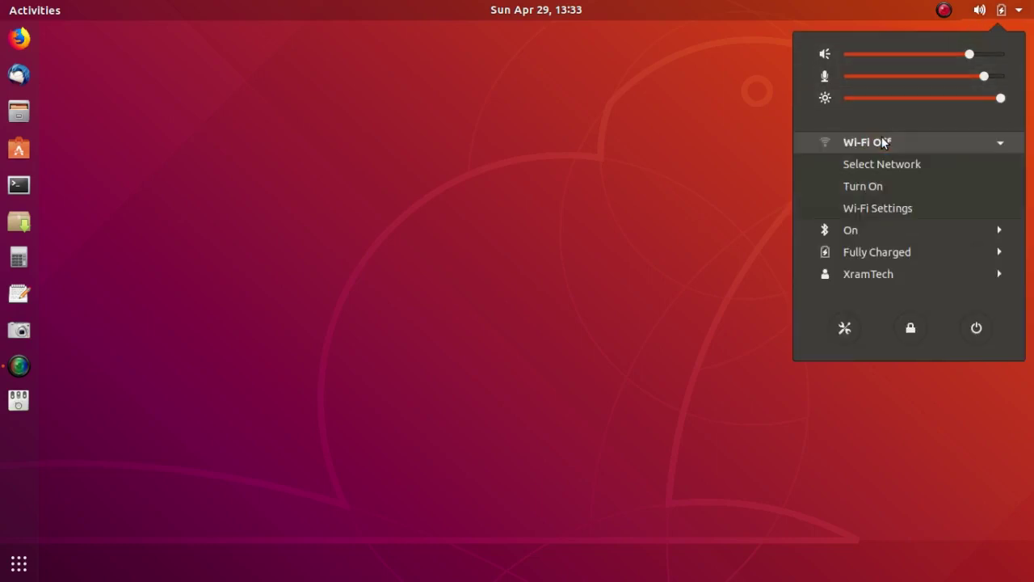
{"action": "left_click", "coordinate": [872, 188]}
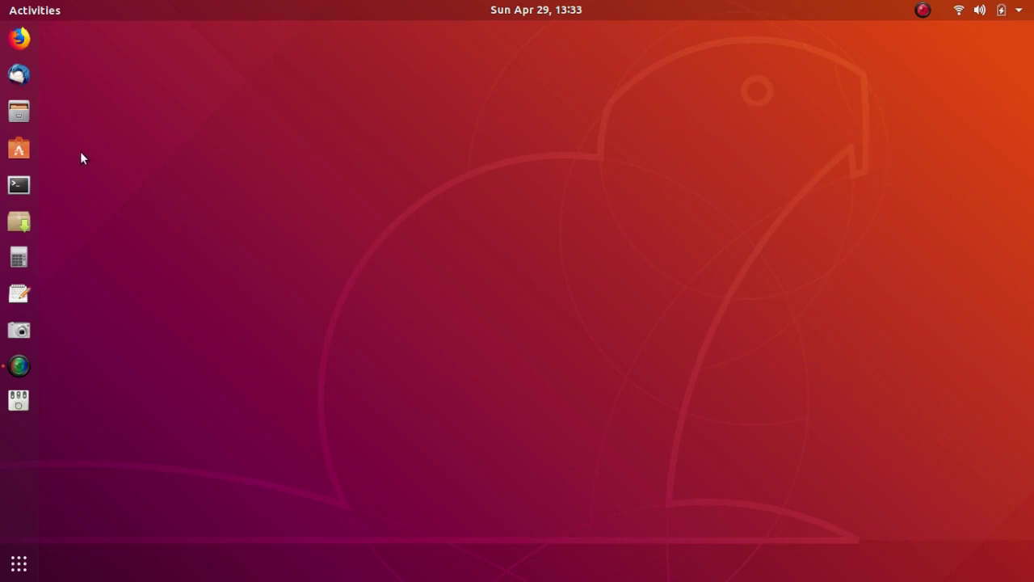
- Install the featured VLC application from Ubuntu Software, authenticating with the account password, and close the store
{"action": "left_click", "coordinate": [15, 151]}
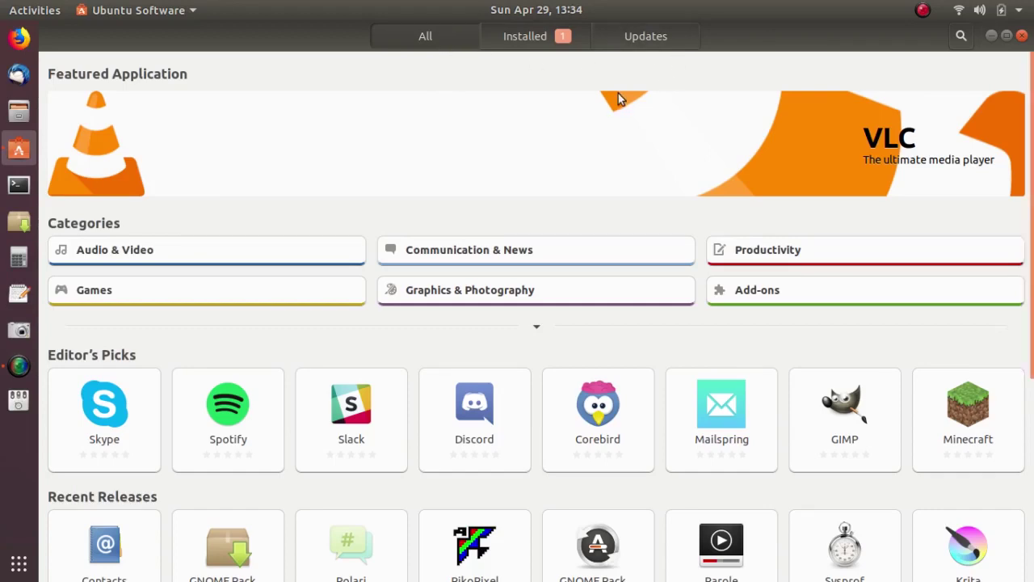
{"action": "left_click", "coordinate": [811, 139]}
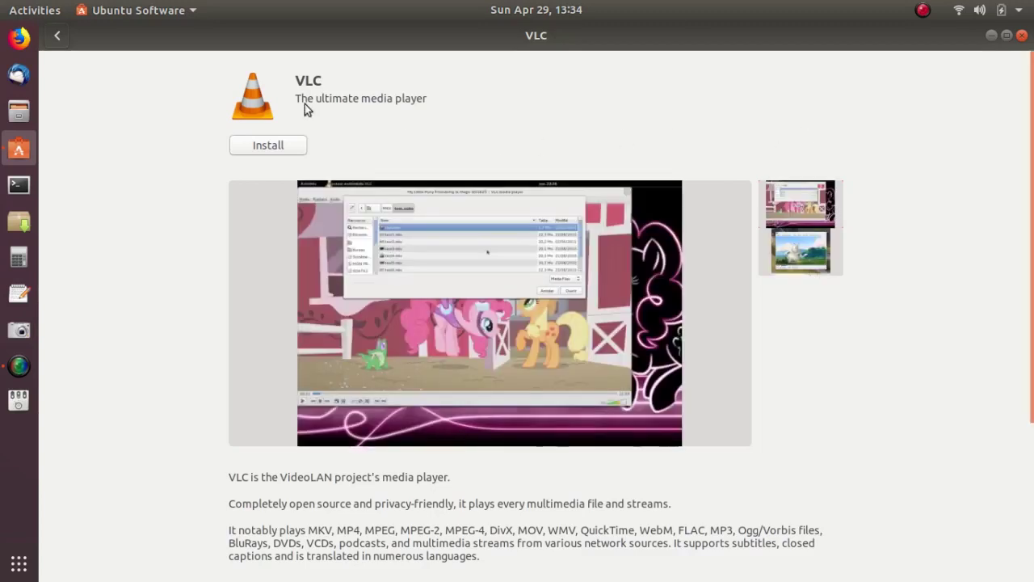
{"action": "left_click", "coordinate": [269, 149]}
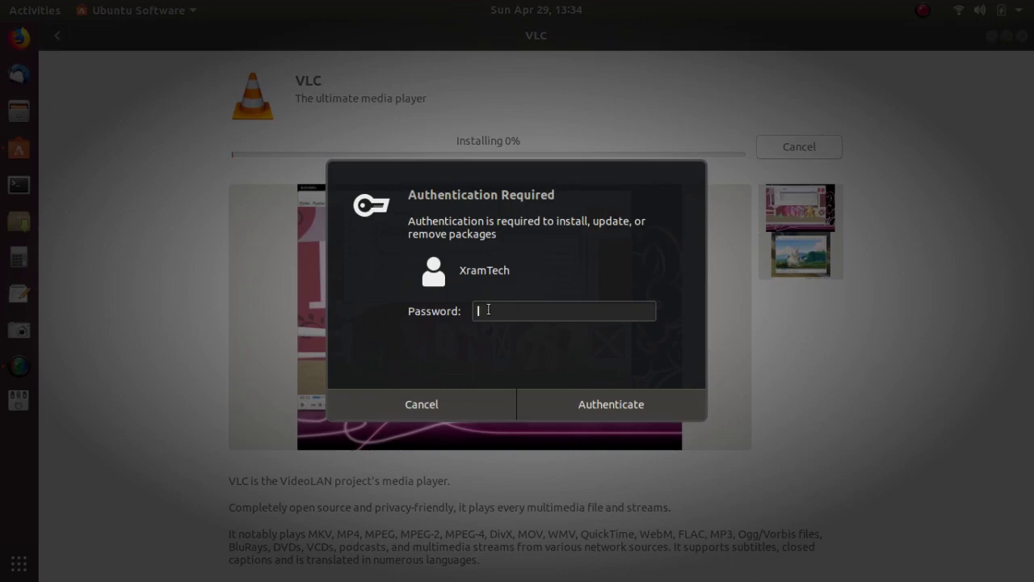
{"action": "type", "text": "*******"}
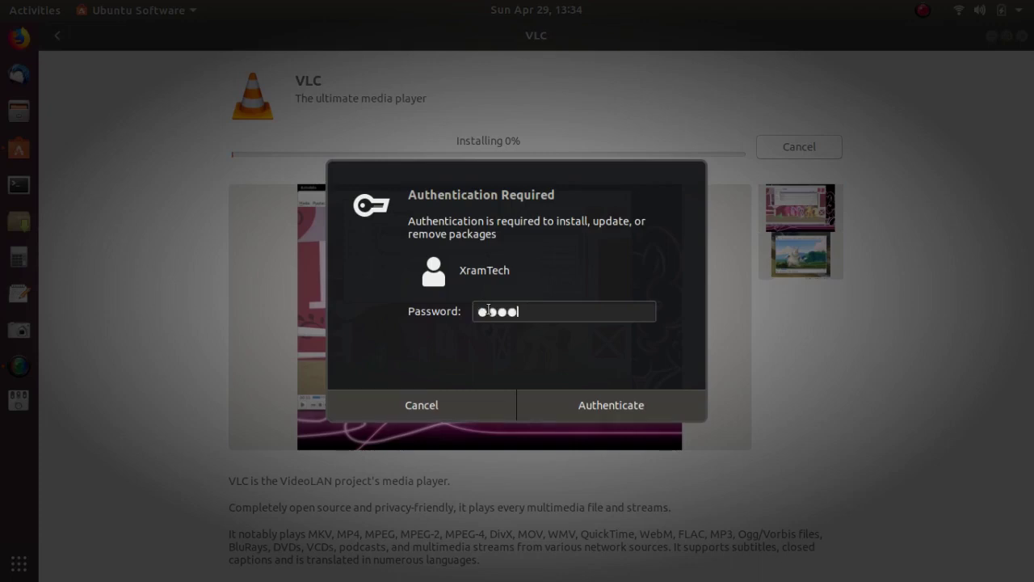
{"action": "type", "text": "*"}
{"action": "left_click", "coordinate": [569, 404]}
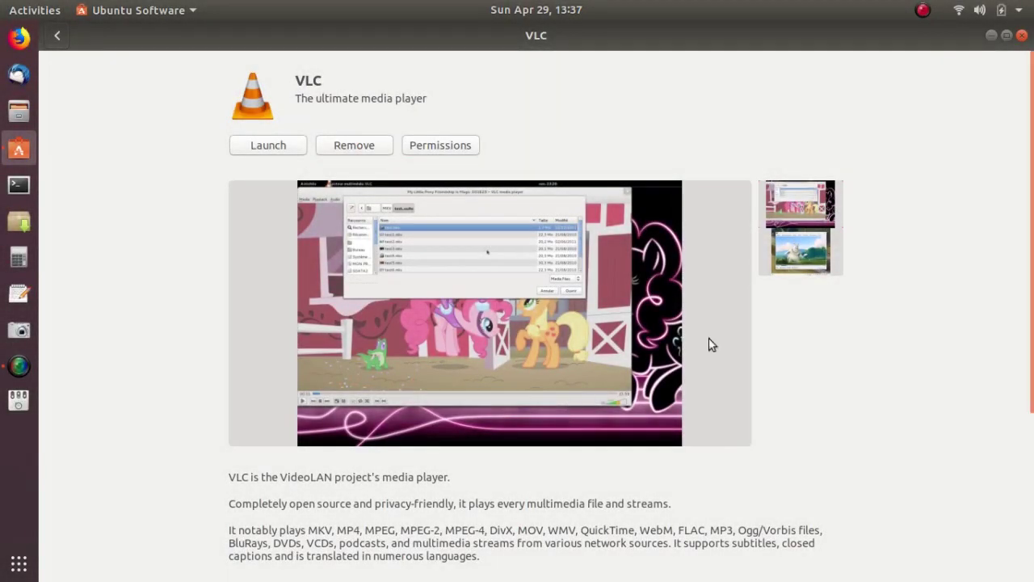
{"action": "left_click", "coordinate": [1020, 35]}
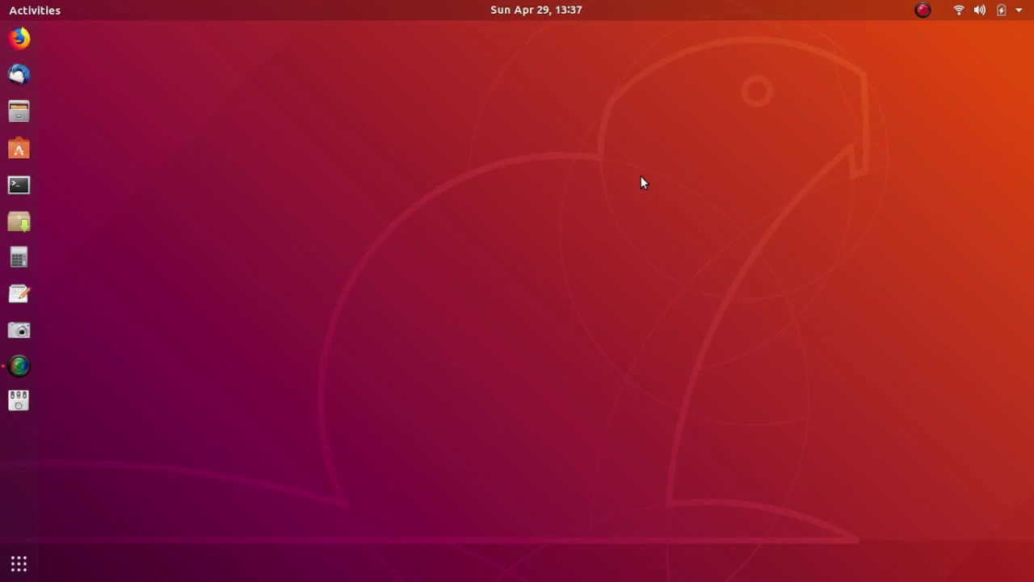
- Launch VLC media player and accept its privacy policy with metadata network access disallowed
{"action": "key", "text": "super"}
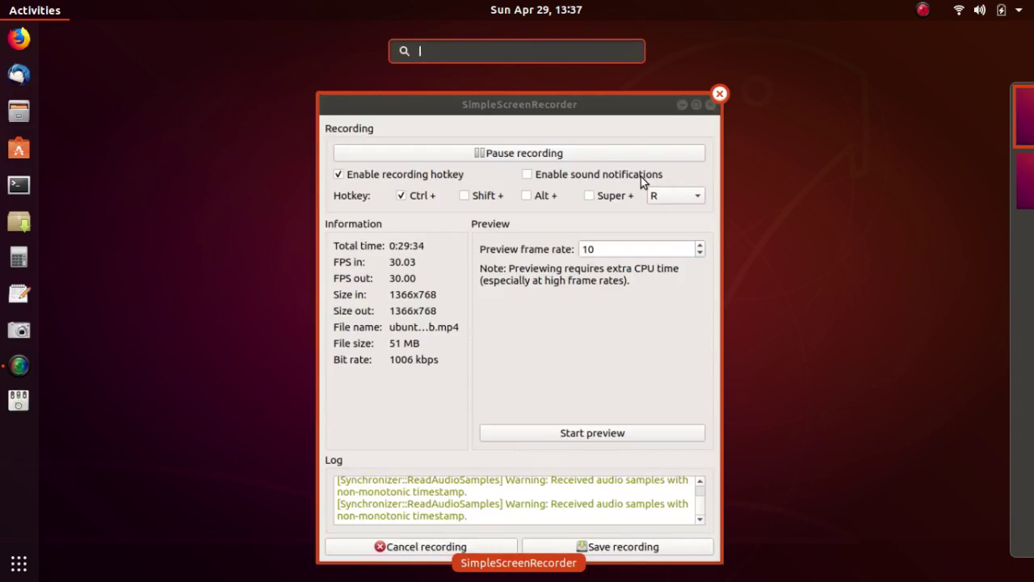
{"action": "type", "text": "vl"}
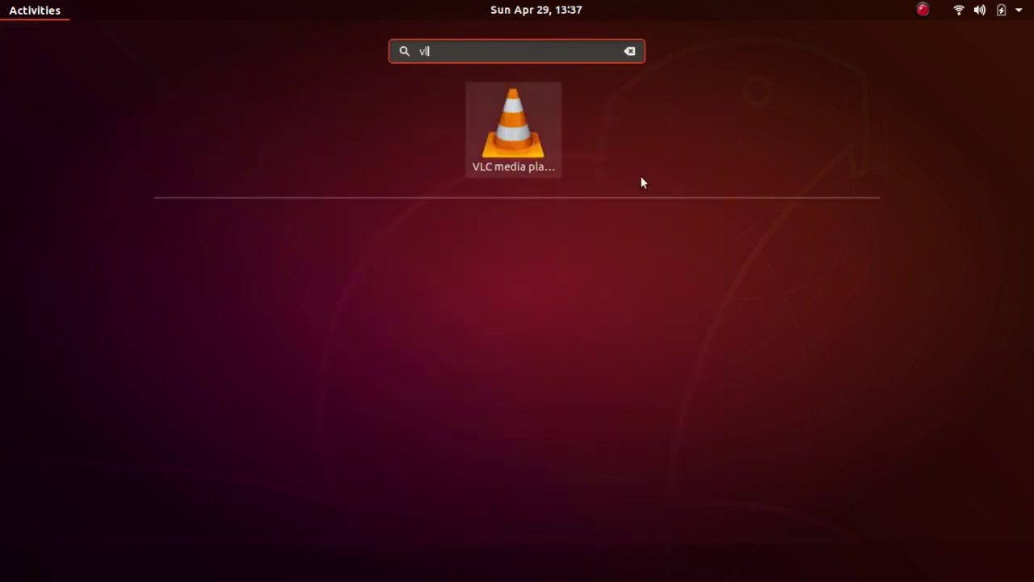
{"action": "left_click", "coordinate": [515, 140]}
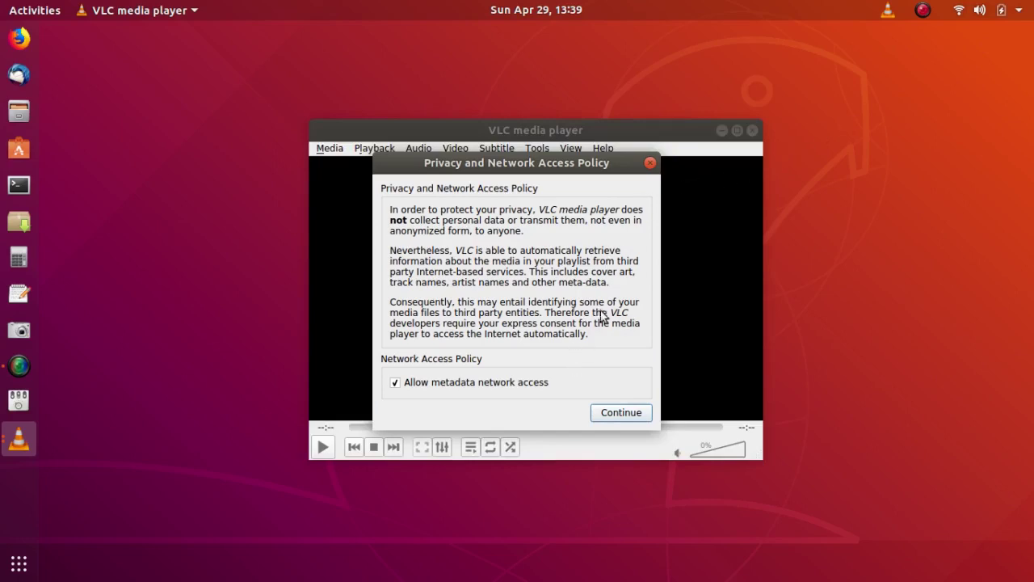
{"action": "left_click", "coordinate": [395, 383]}
{"action": "left_click", "coordinate": [623, 413]}
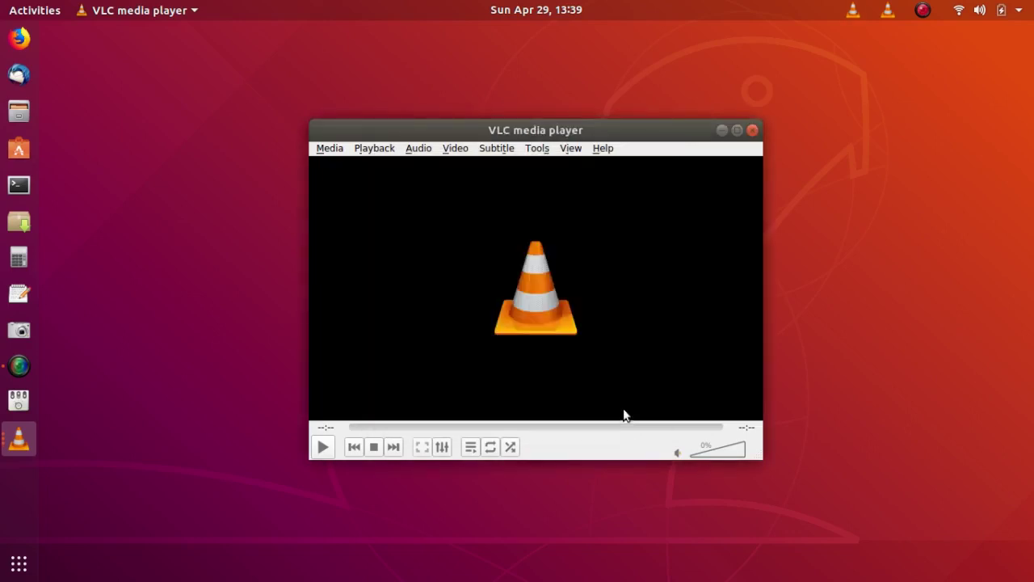
- Close the first VLC player, disallow metadata network access in the second instance's privacy policy, and close that instance too
{"action": "left_click", "coordinate": [753, 131]}
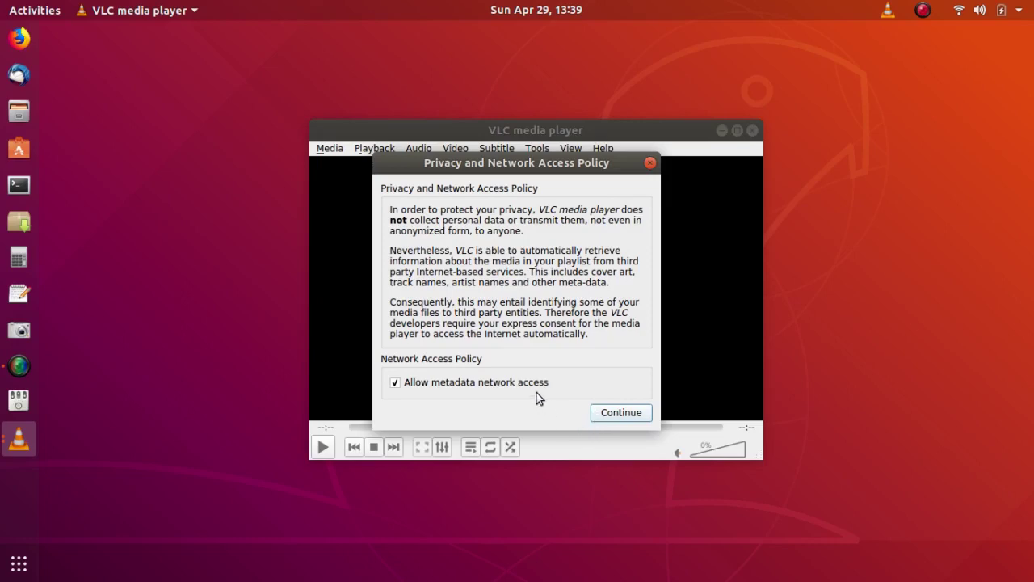
{"action": "left_click", "coordinate": [393, 385]}
{"action": "left_click", "coordinate": [649, 165]}
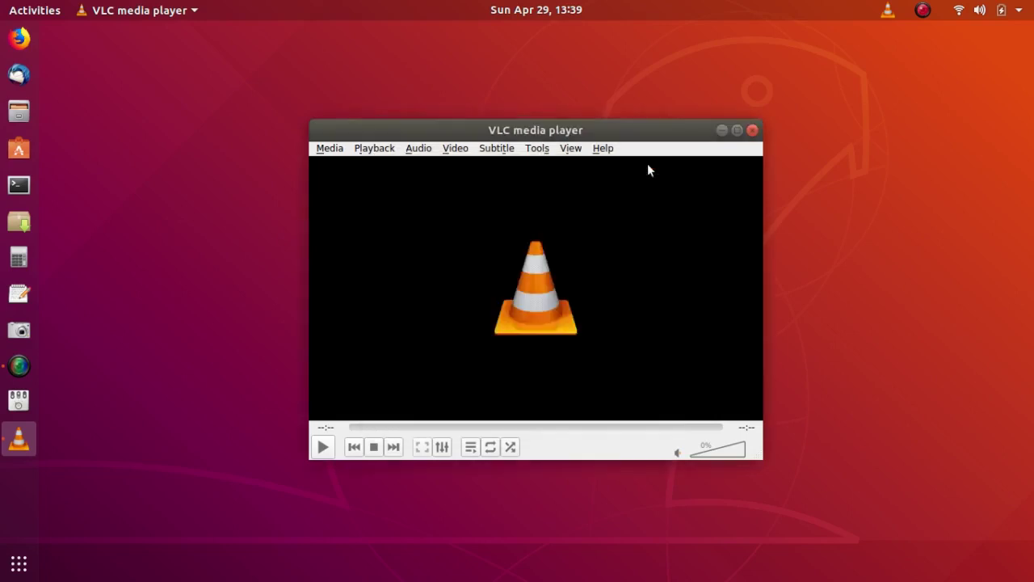
{"action": "left_click", "coordinate": [753, 130]}
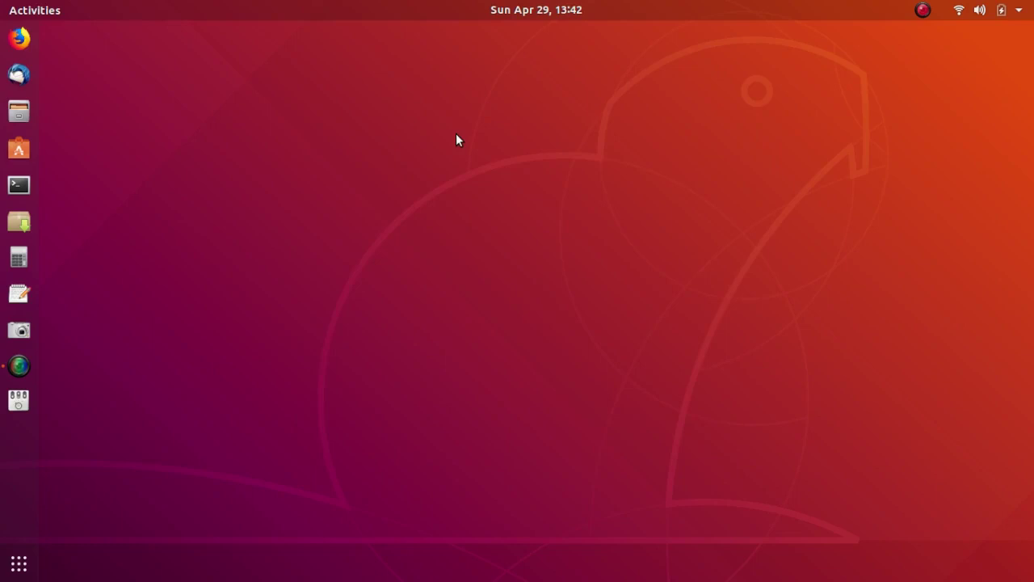
- Open System Monitor, examine the CPU, memory and network usage graphs in a maximized window, and close it
{"action": "key", "text": "super"}
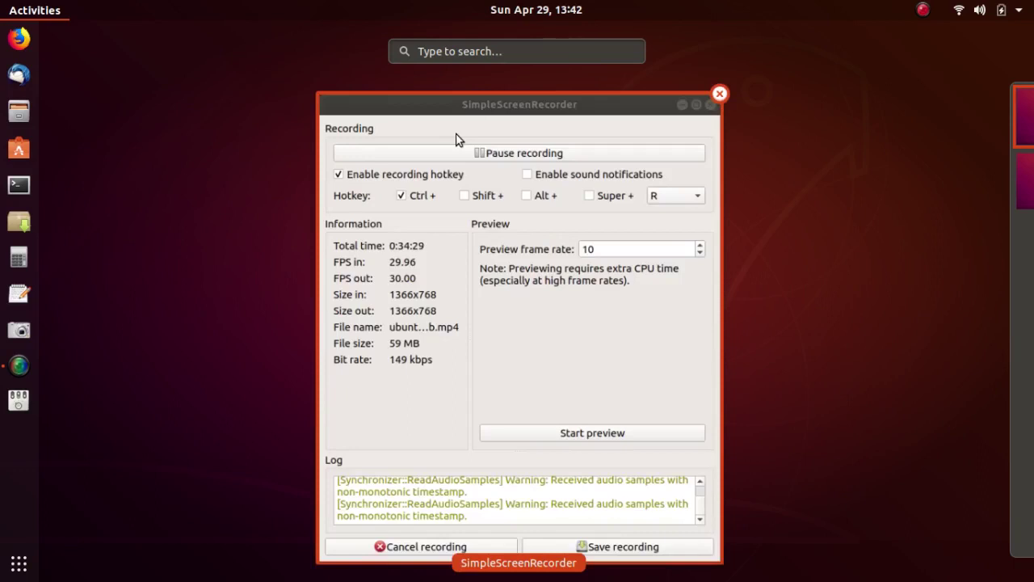
{"action": "type", "text": "sy"}
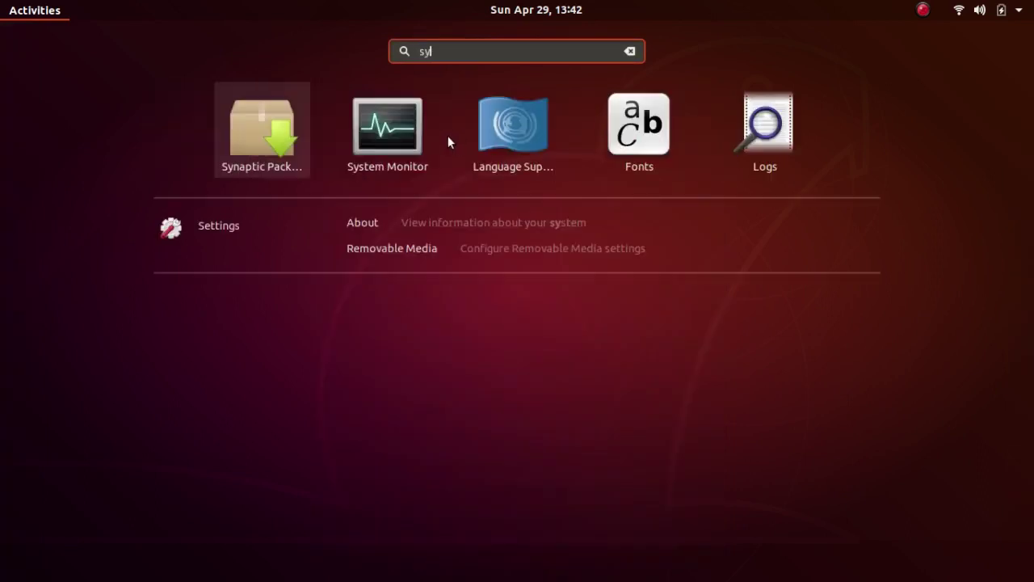
{"action": "left_click", "coordinate": [376, 144]}
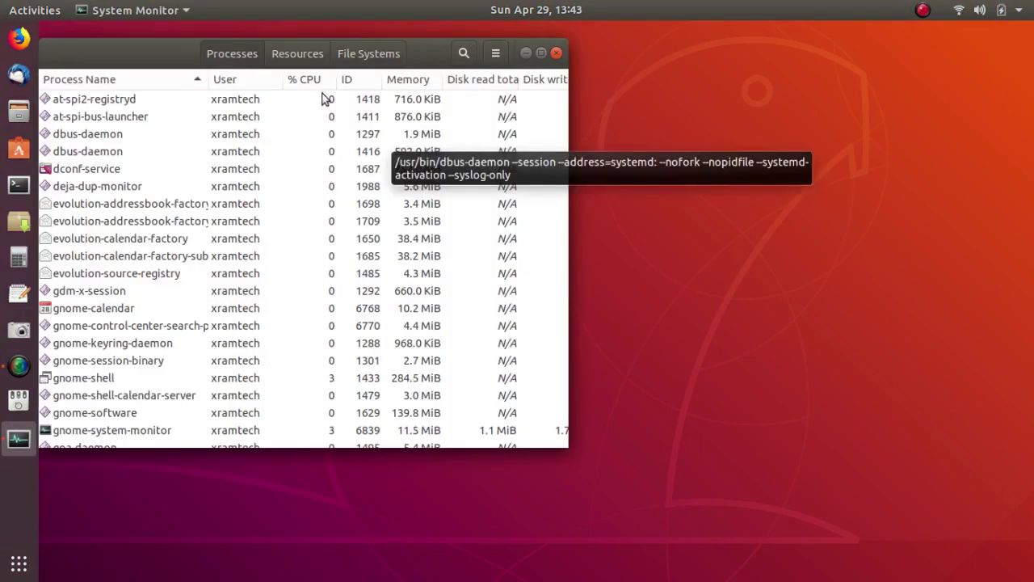
{"action": "left_click", "coordinate": [287, 54]}
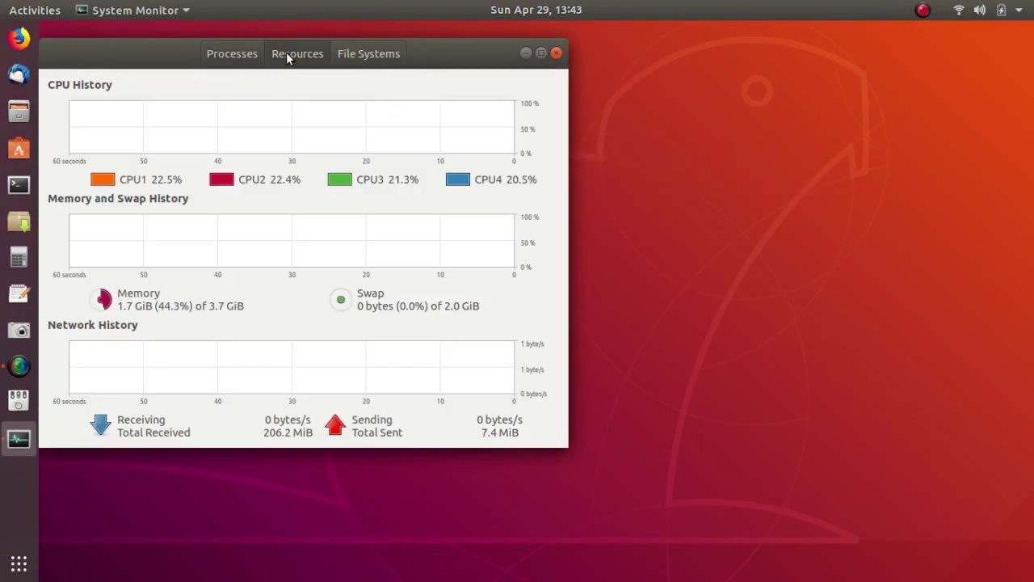
{"action": "left_click", "coordinate": [542, 57]}
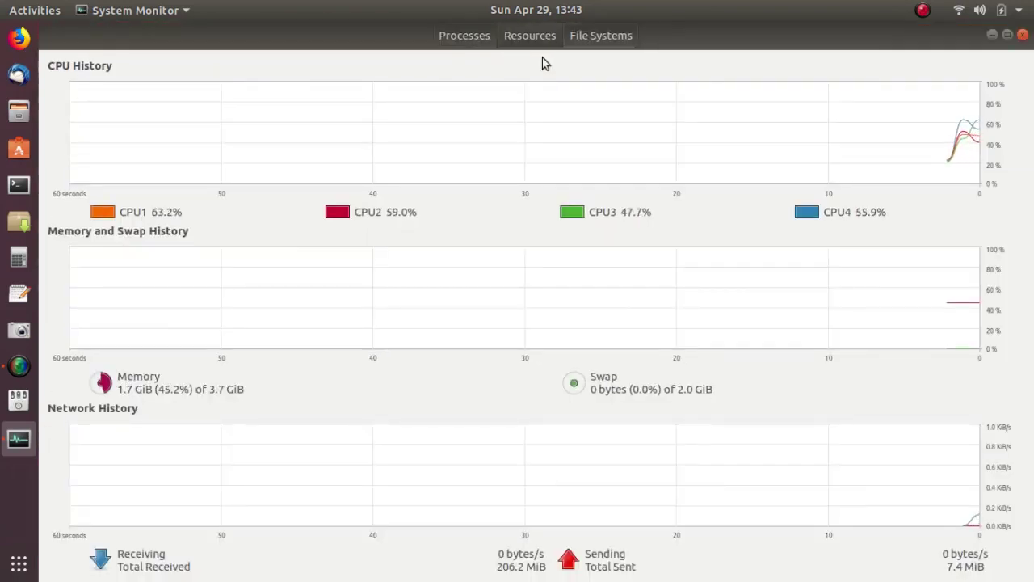
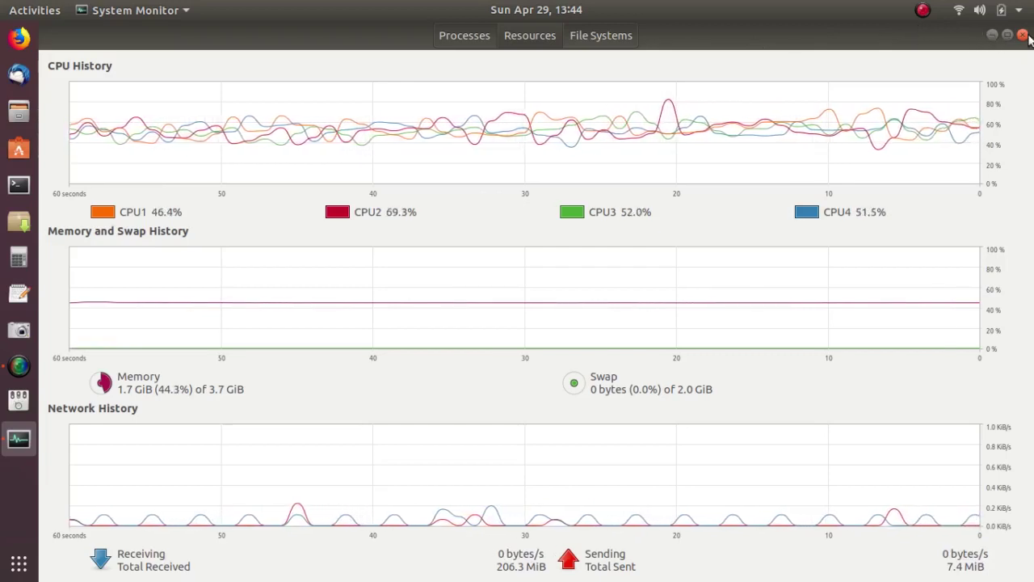
{"action": "left_click", "coordinate": [1029, 37]}
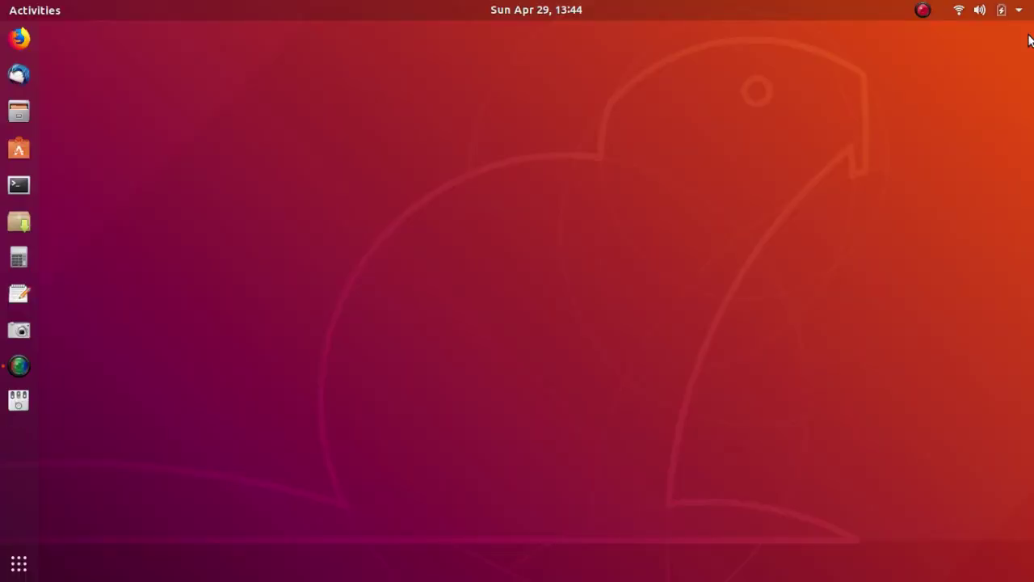